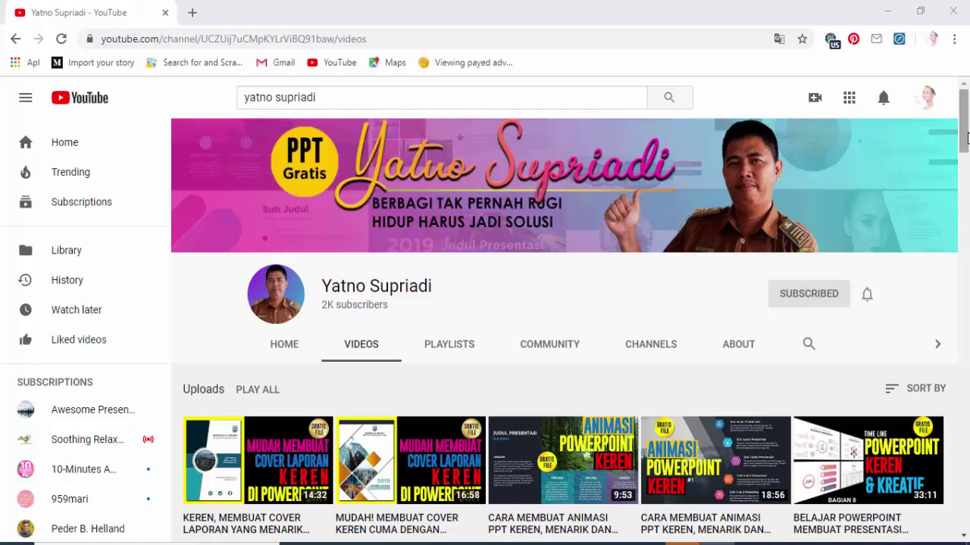
Scroll down the YouTube channel's Videos page to look through its uploads
left_click_drag(966, 137, 966, 155)
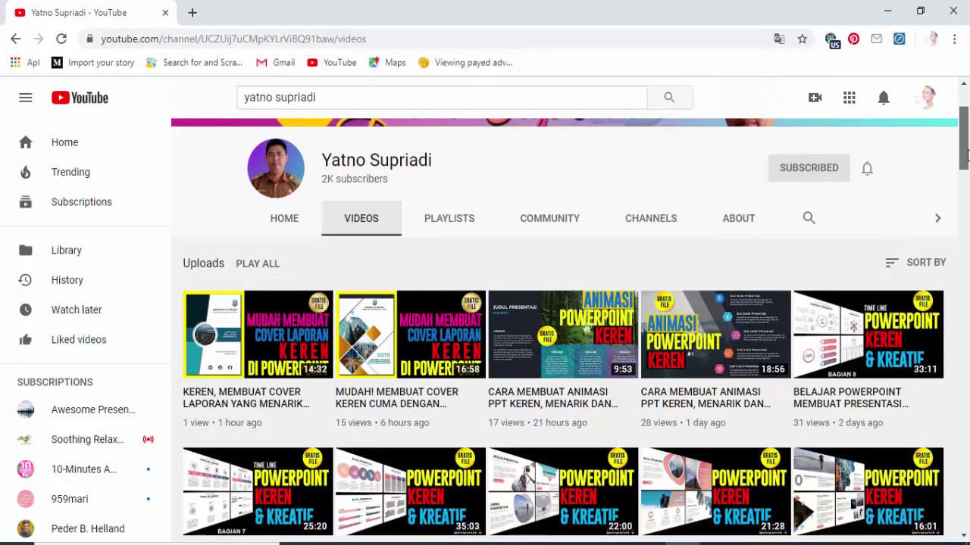
mouse_move(966, 155)
left_mouse_down()
mouse_move(966, 379)
mouse_move(961, 155)
left_mouse_up()
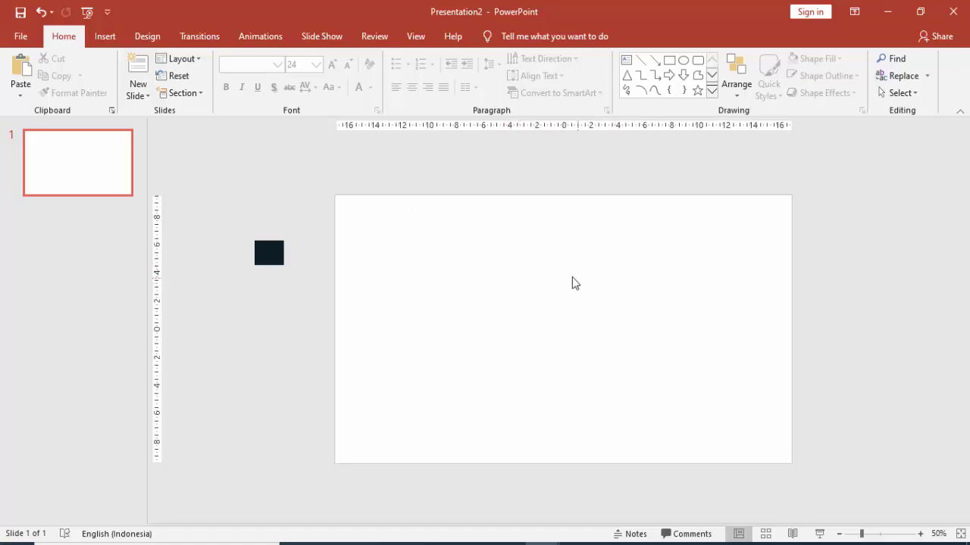
Set a custom portrait slide size of 21 × 29,7 cm and maximize the content
left_click(148, 38)
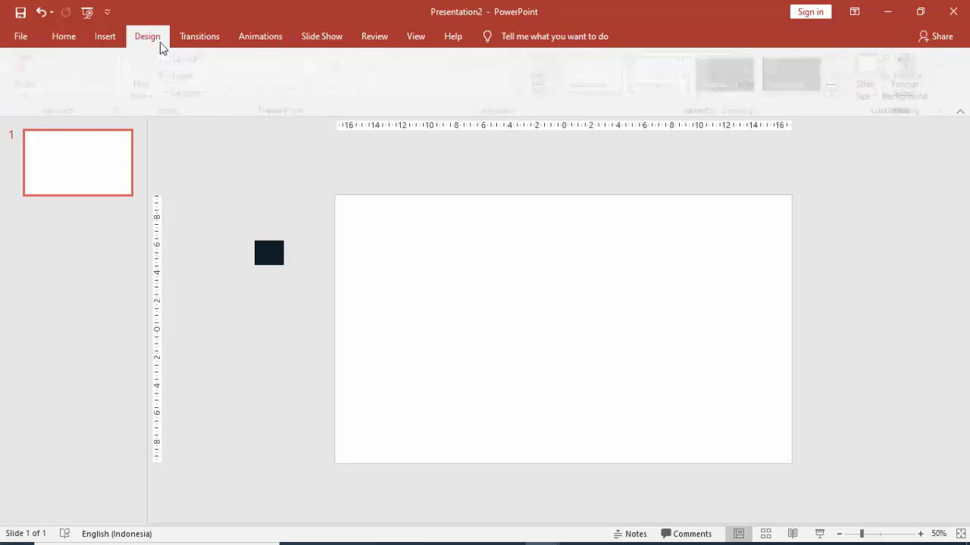
left_click(872, 89)
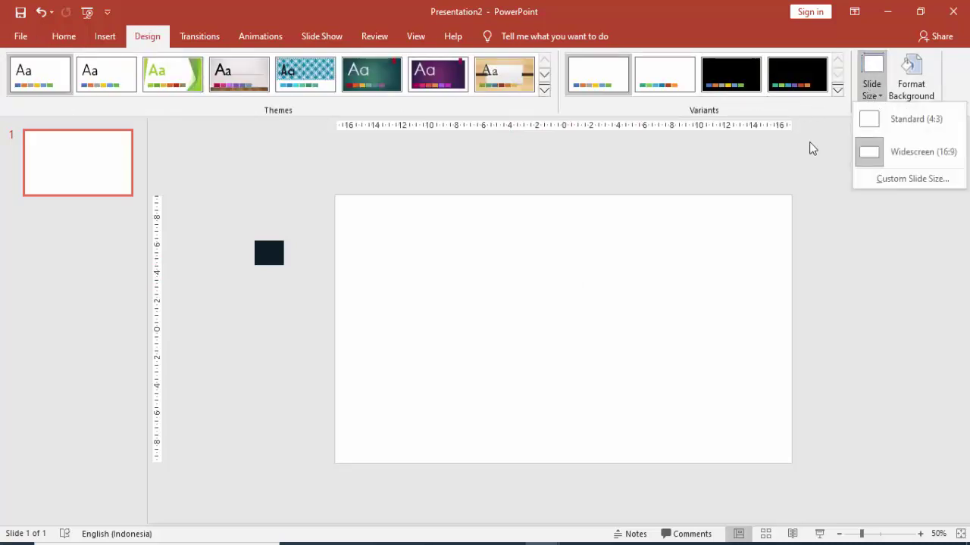
left_click(901, 181)
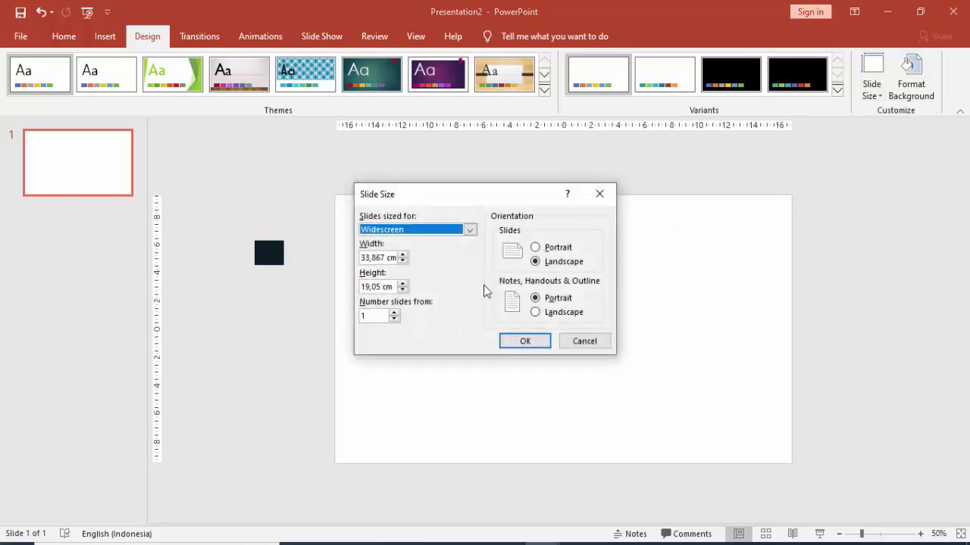
left_click(557, 250)
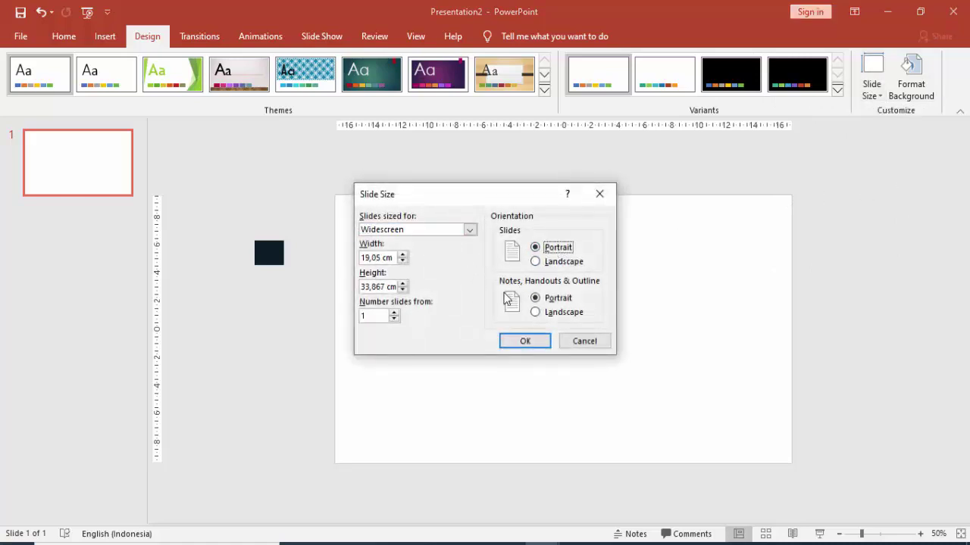
left_click_drag(393, 258, 359, 263)
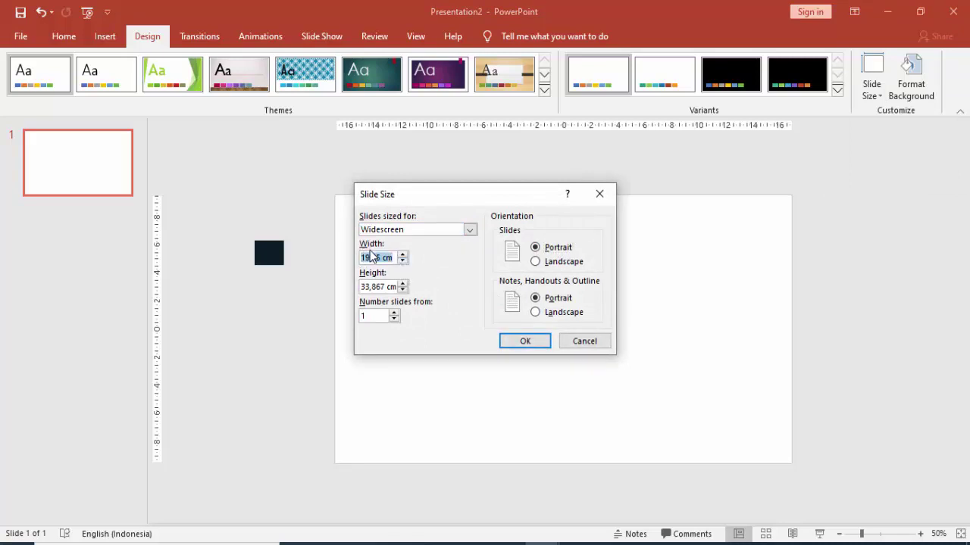
type("21")
left_click(362, 287)
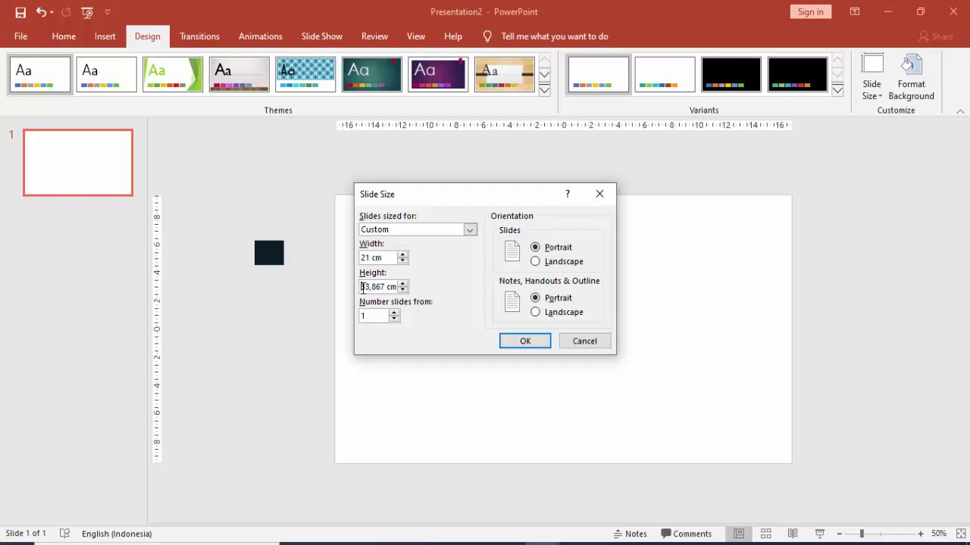
left_click_drag(362, 287, 416, 288)
type("29,7")
left_click(517, 341)
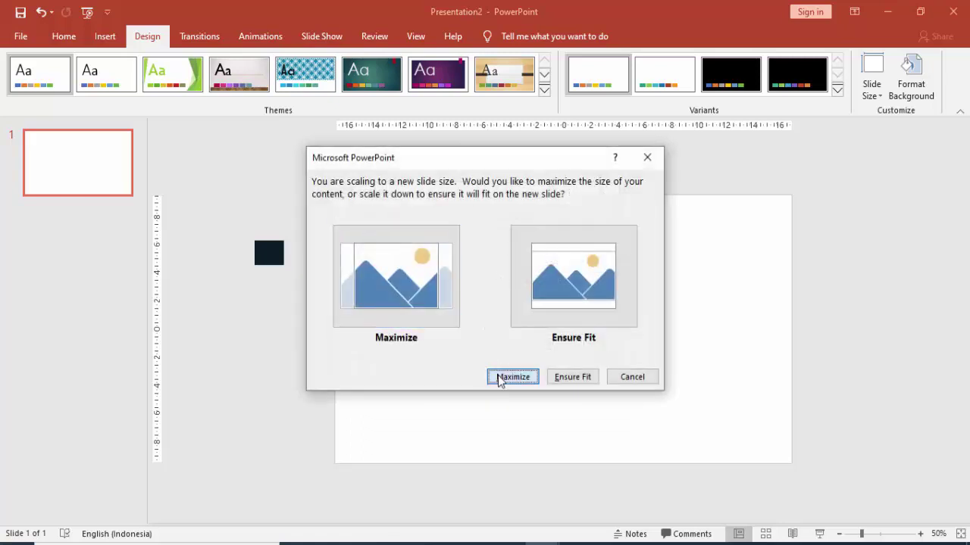
left_click(513, 378)
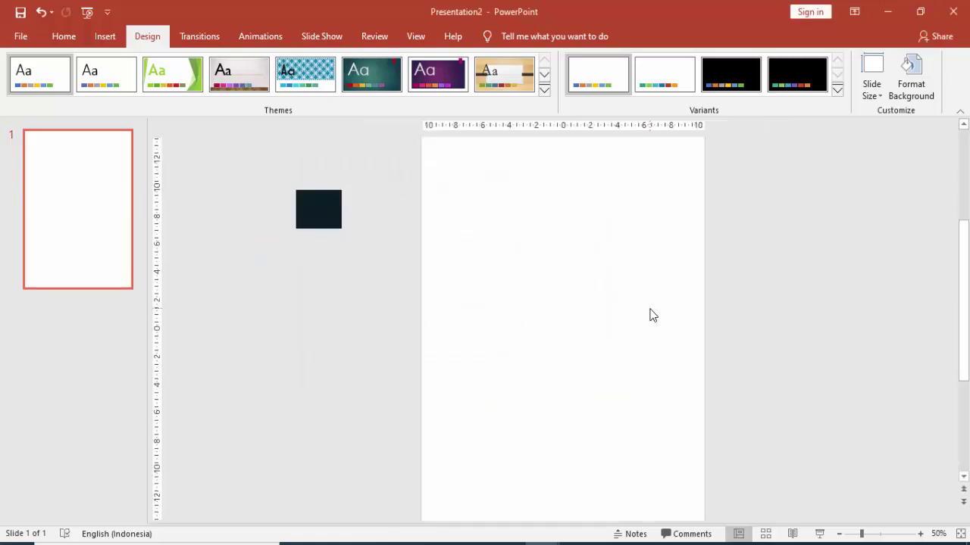
scroll(660, 307, "down", 1)
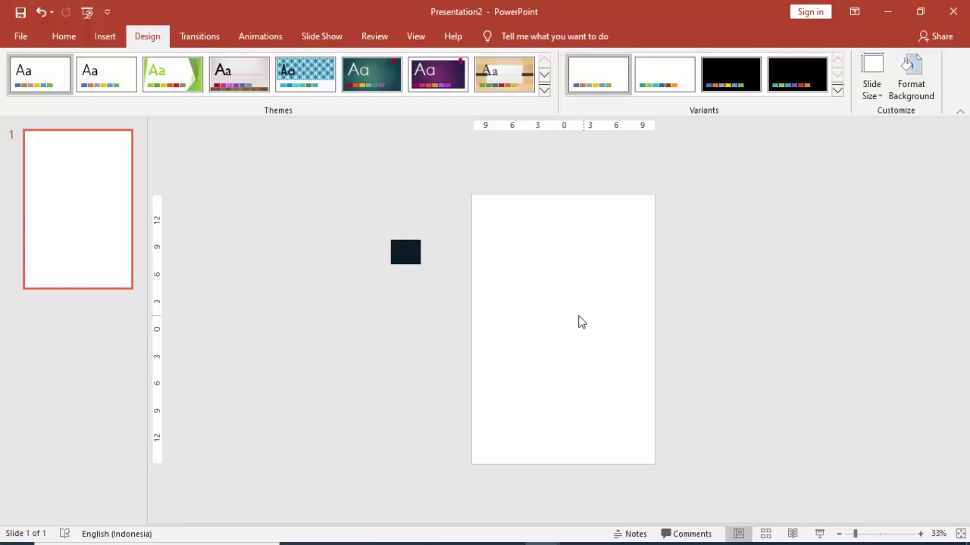
Draw a blue isosceles triangle about 14,88 × 17,21 cm inside the right edge of the page
left_click(105, 36)
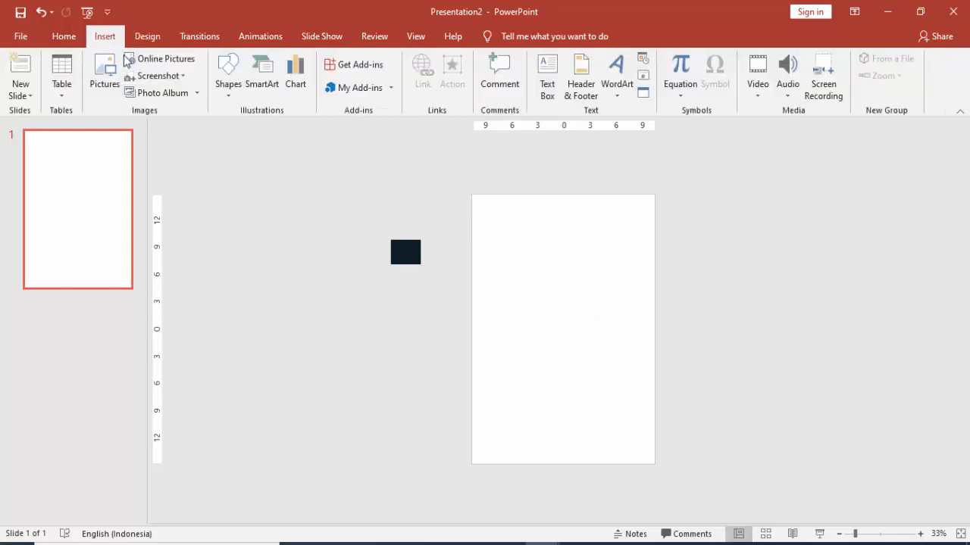
left_click(227, 76)
left_click(307, 128)
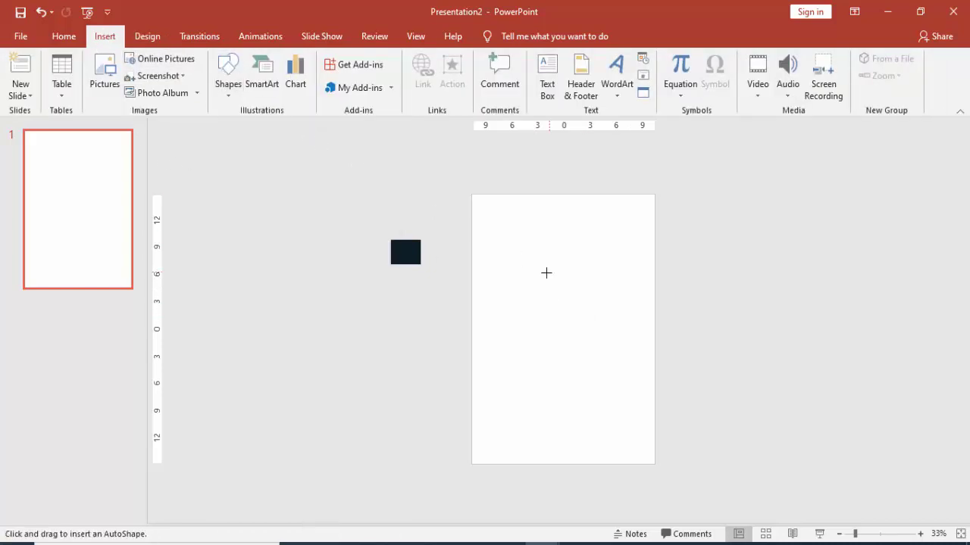
left_click_drag(530, 263, 674, 394)
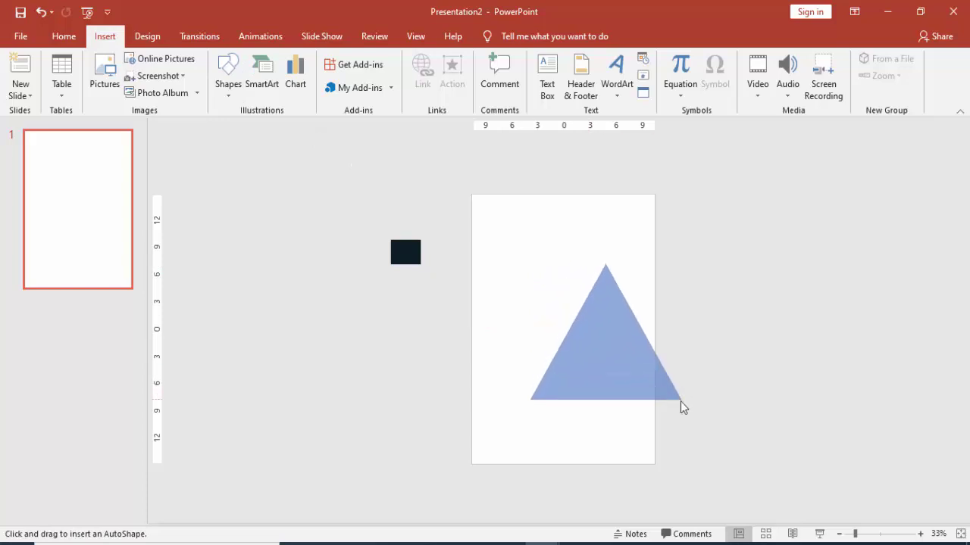
left_click_drag(674, 393, 682, 404)
left_click_drag(626, 374, 606, 370)
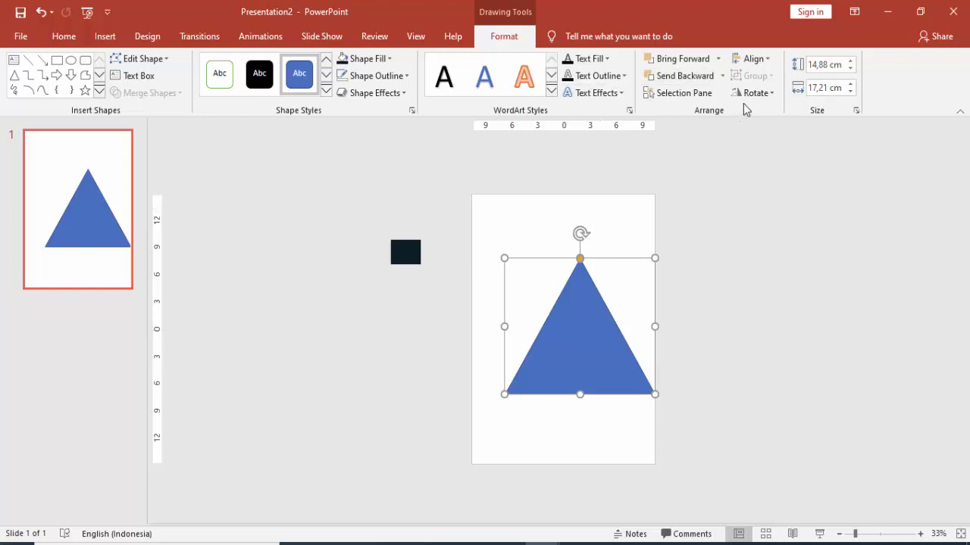
Rotate the triangle left 90° and move it to the lower right edge
left_click(766, 96)
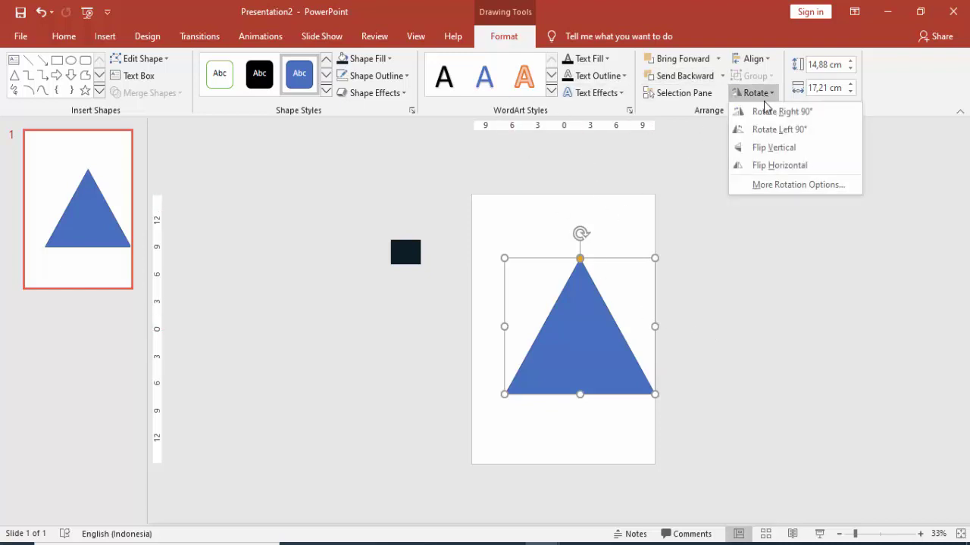
left_click(761, 131)
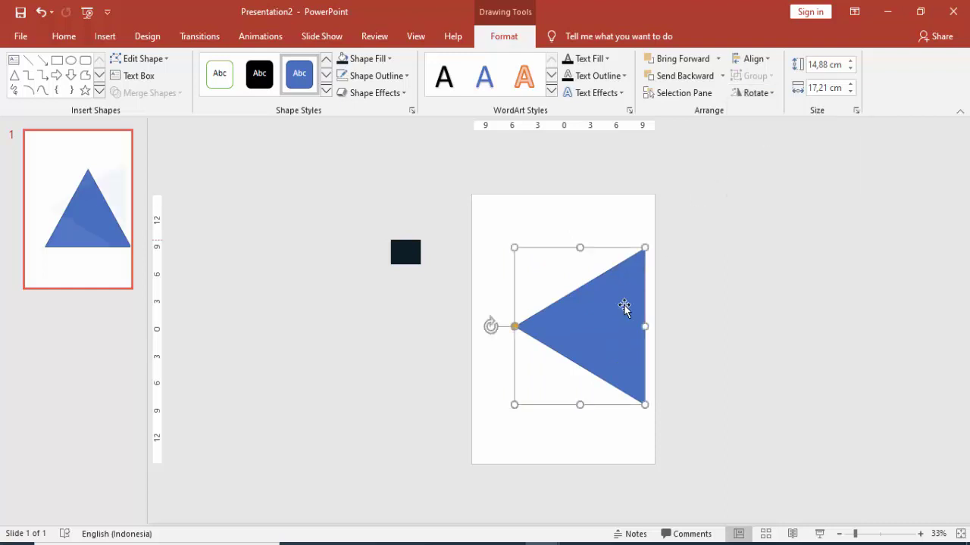
left_click_drag(624, 305, 632, 348)
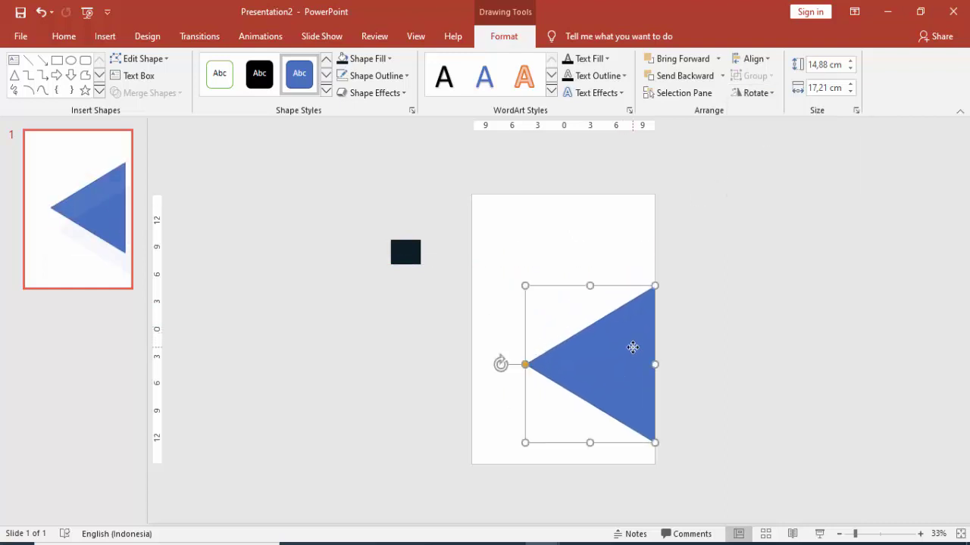
Add a smaller, horizontally flipped copy above it, with the two tips meeting
left_click_drag(632, 347, 590, 270, "ctrl")
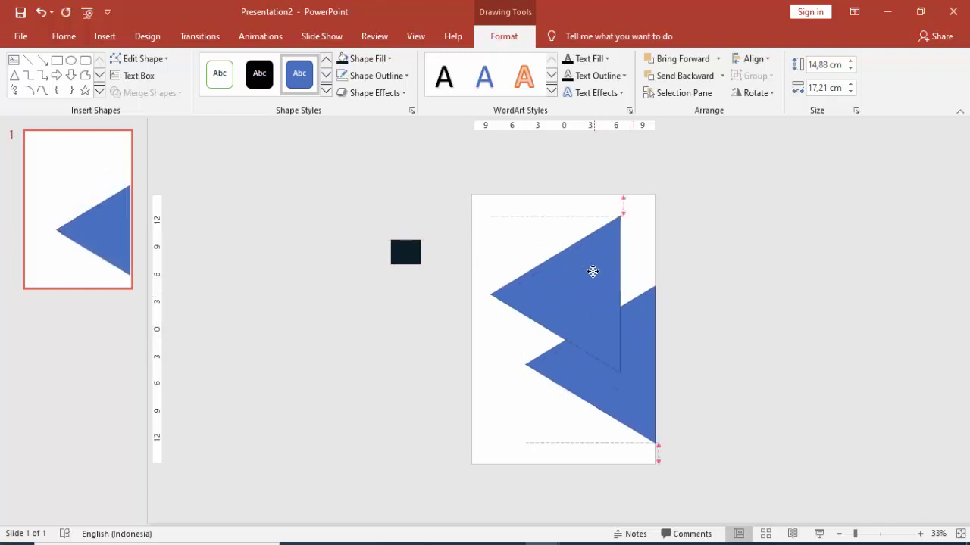
left_click(750, 93)
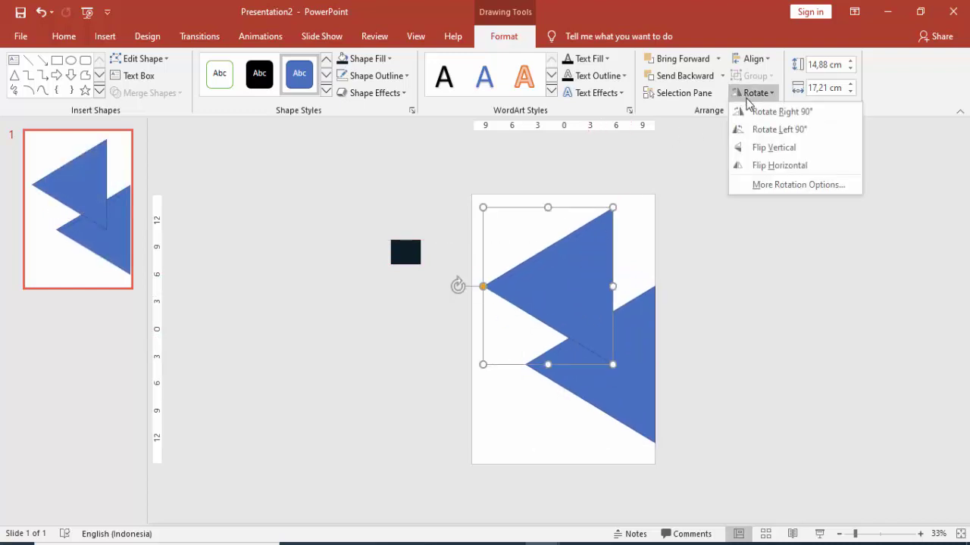
left_click(762, 167)
left_click_drag(565, 283, 589, 282)
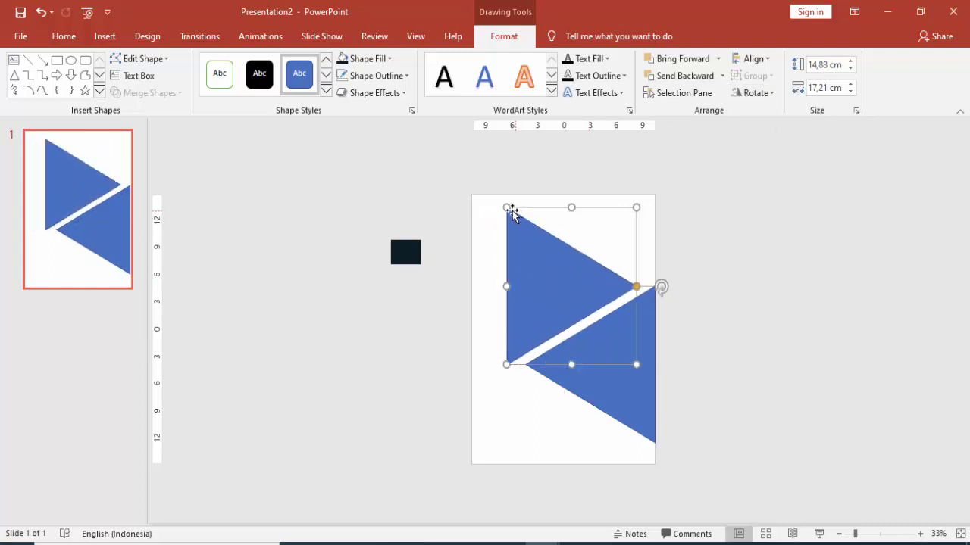
left_click_drag(507, 208, 525, 230)
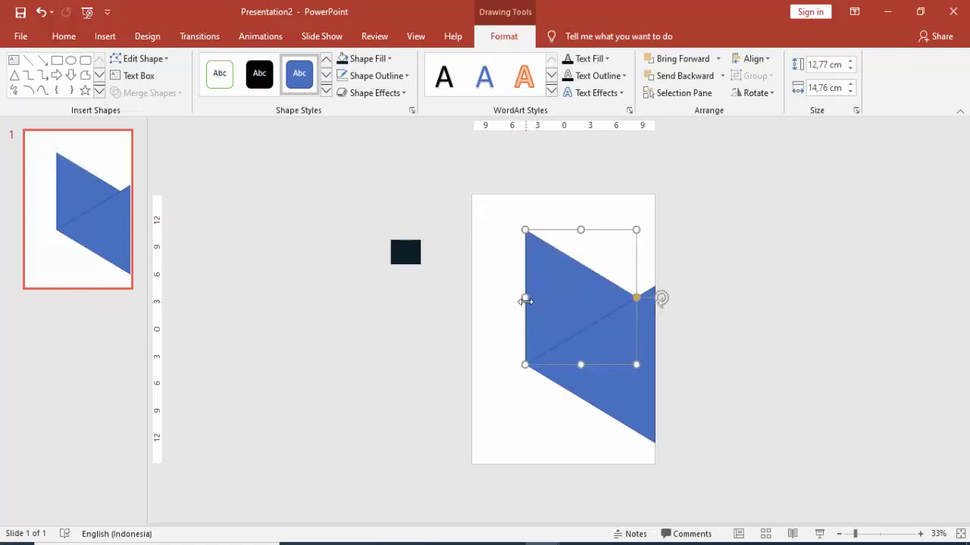
left_click_drag(559, 294, 553, 296)
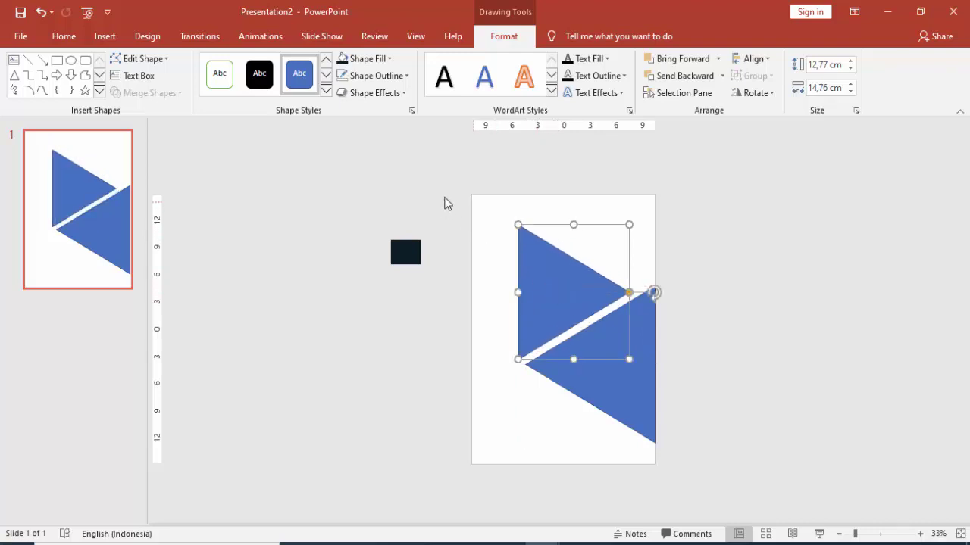
Remove the outlines from both blue triangles
left_click(376, 75)
left_click(376, 205)
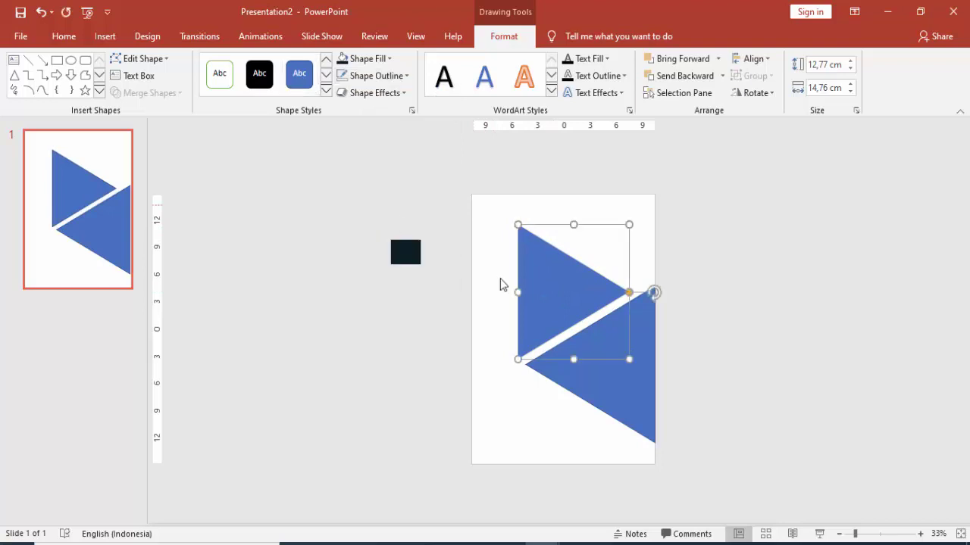
left_click(638, 348)
left_click(377, 76)
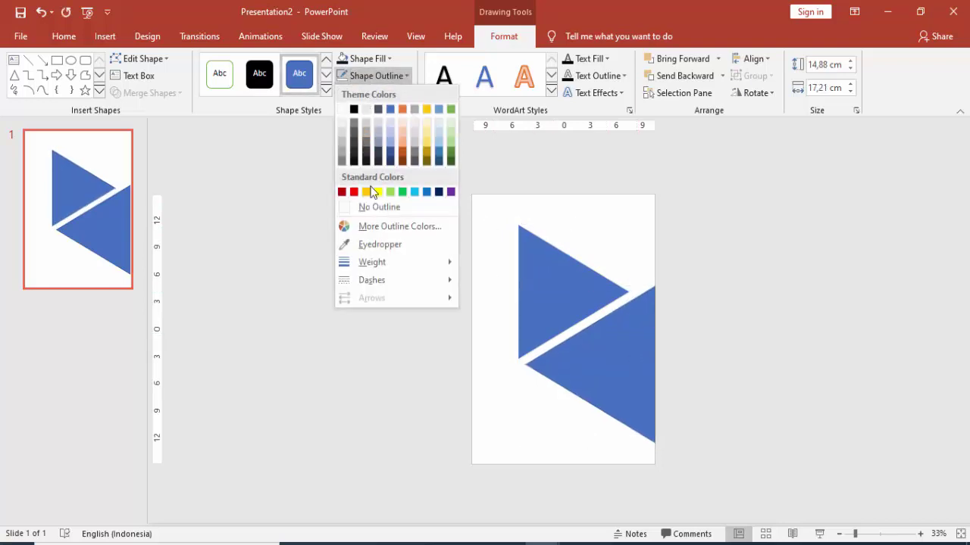
left_click(372, 207)
Duplicate the upper triangle, fill the copy yellow and flip it horizontally
left_click(555, 253)
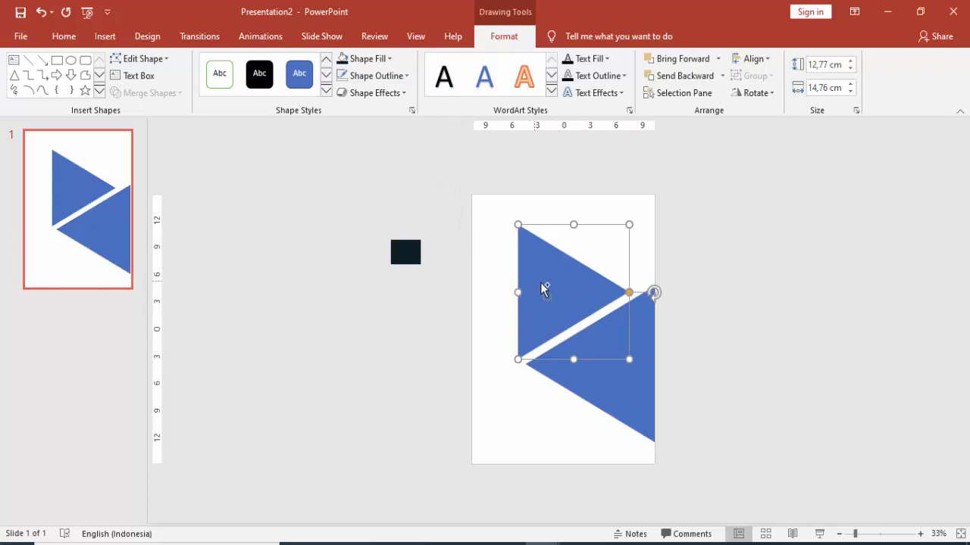
left_click_drag(557, 282, 590, 245, "ctrl")
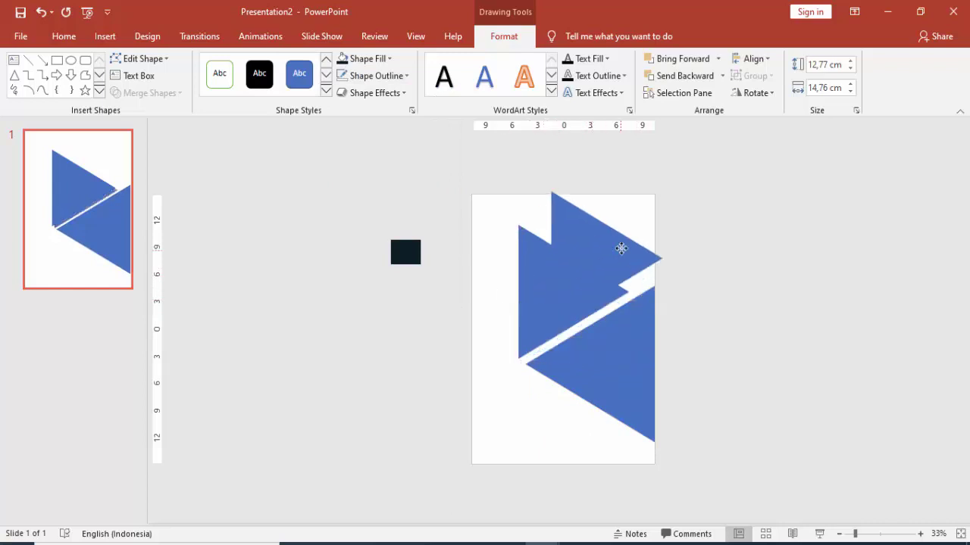
left_click(378, 60)
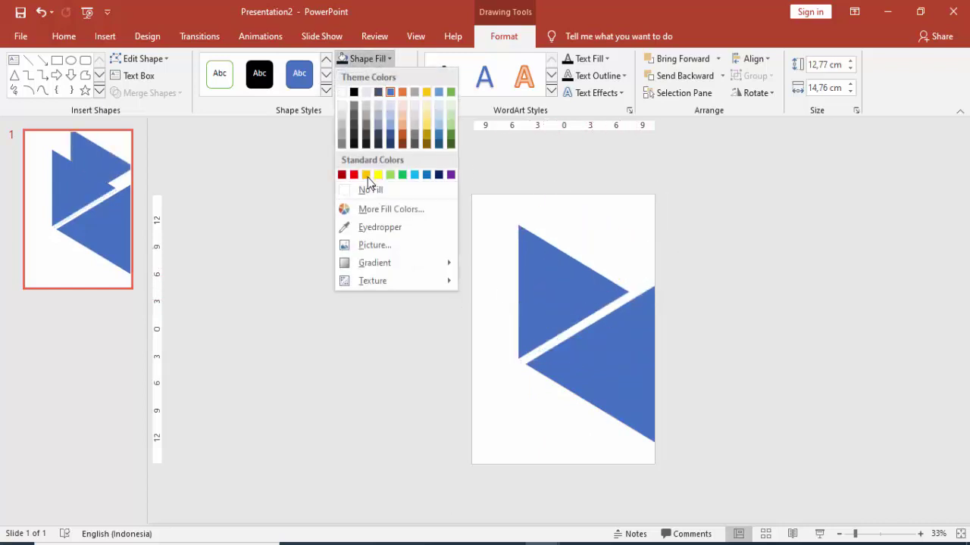
left_click(364, 176)
left_click(757, 92)
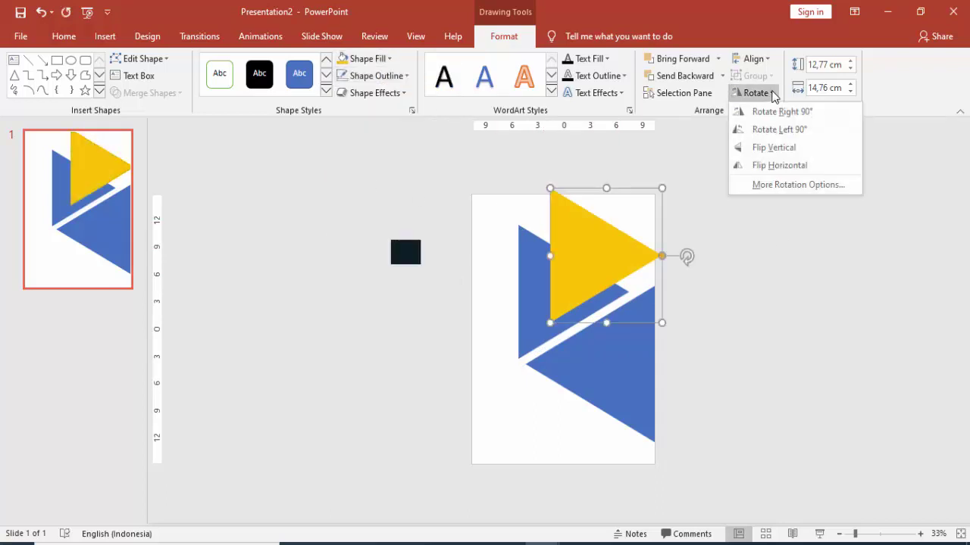
left_click(768, 163)
Position the yellow triangle over the blue ones and send it to the back
left_click(768, 165)
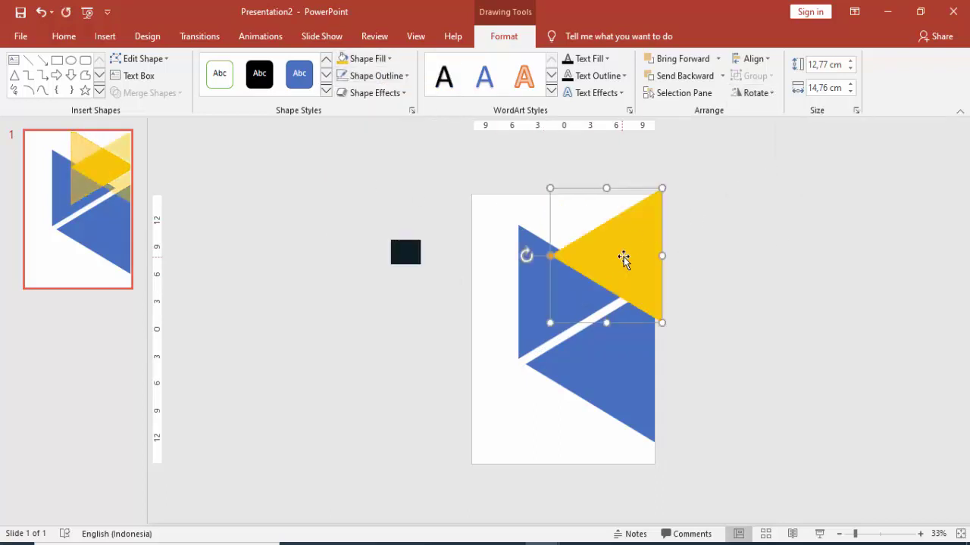
left_click_drag(623, 260, 568, 278)
right_click(567, 278)
left_click(598, 376)
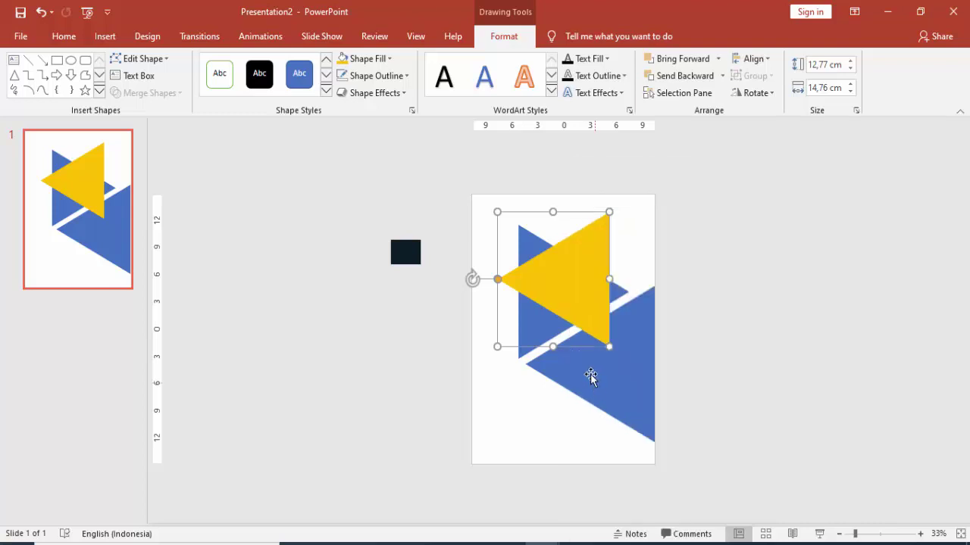
left_click_drag(602, 260, 615, 269)
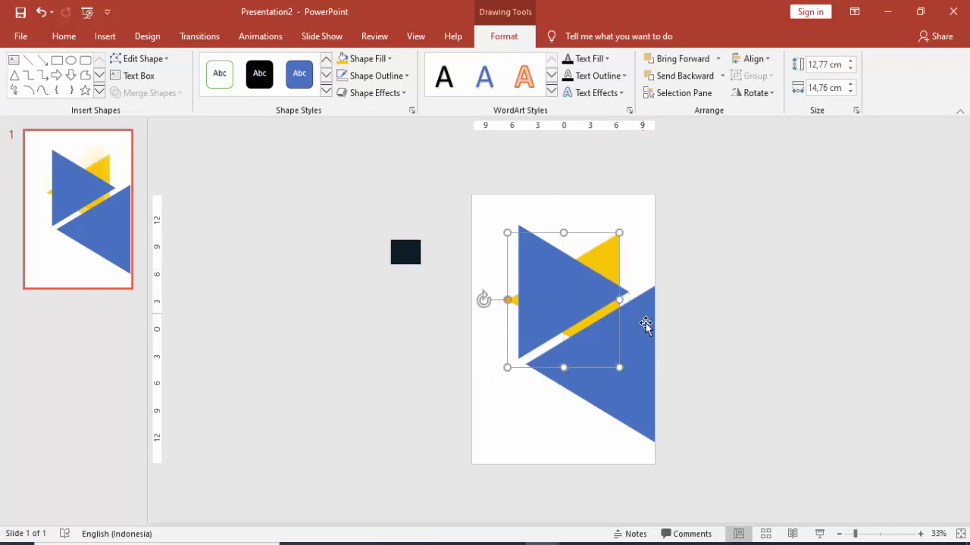
Enlarge the lower triangle to 25,18 × 29,11 cm past the bottom-right edges and nudge the upper triangles
left_click_drag(645, 324, 647, 339)
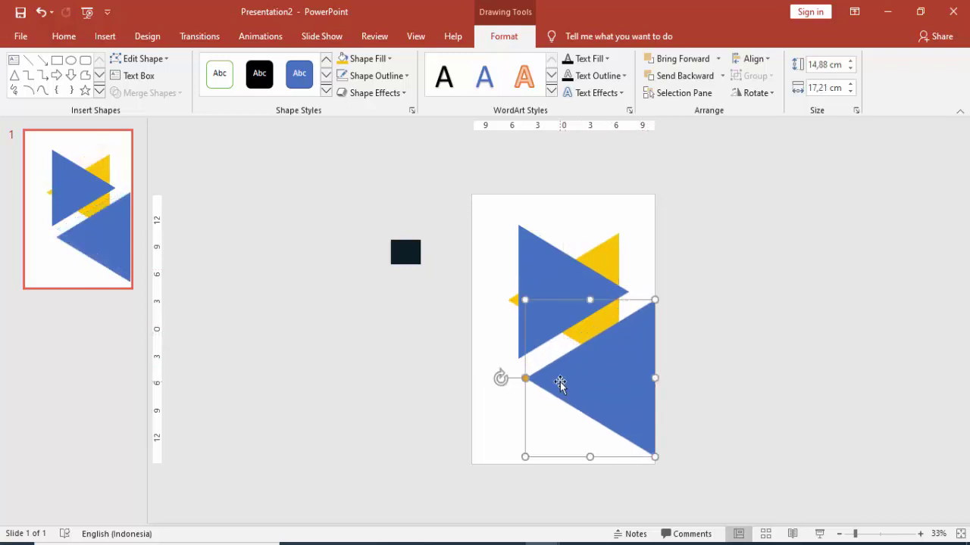
left_click_drag(525, 301, 435, 278)
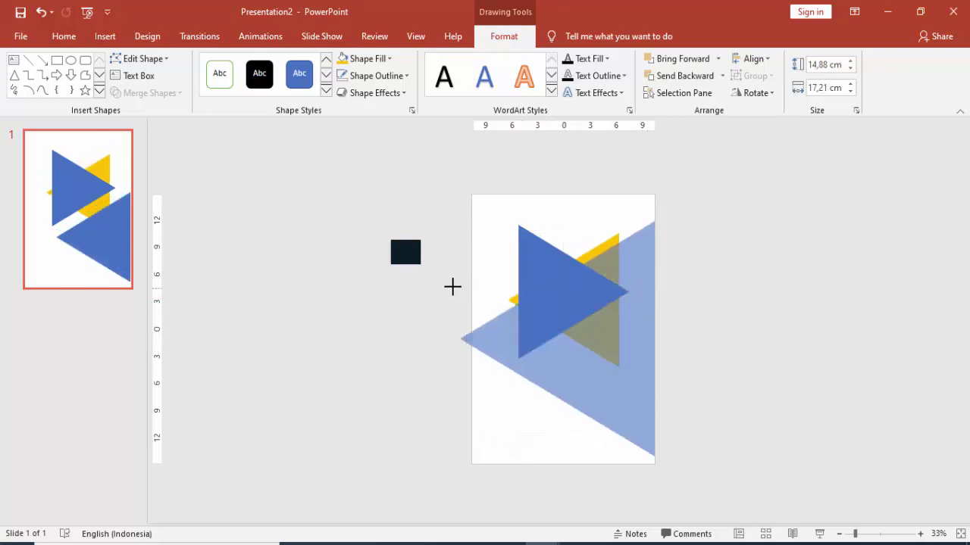
left_click_drag(618, 267, 645, 362)
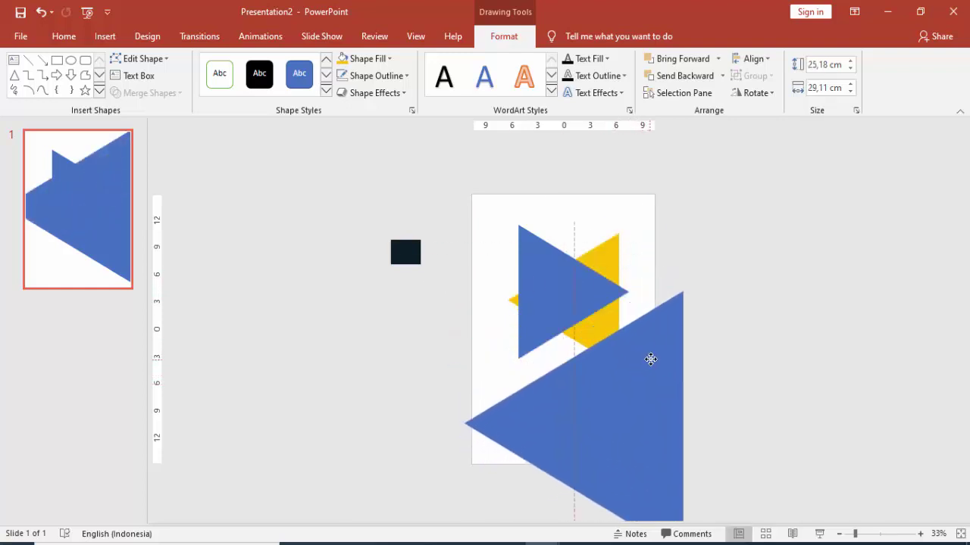
left_click_drag(644, 362, 649, 356)
left_click_drag(579, 277, 582, 294)
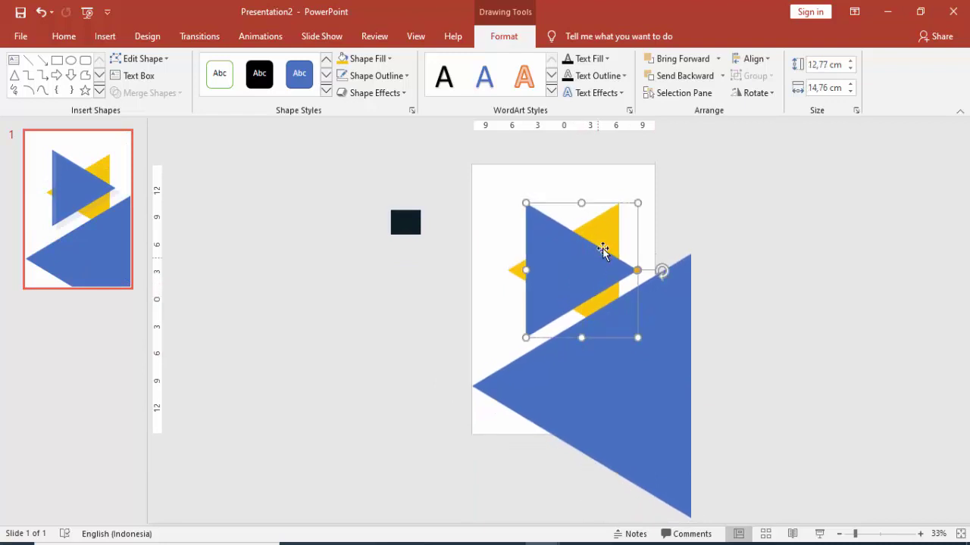
left_click_drag(606, 233, 613, 238)
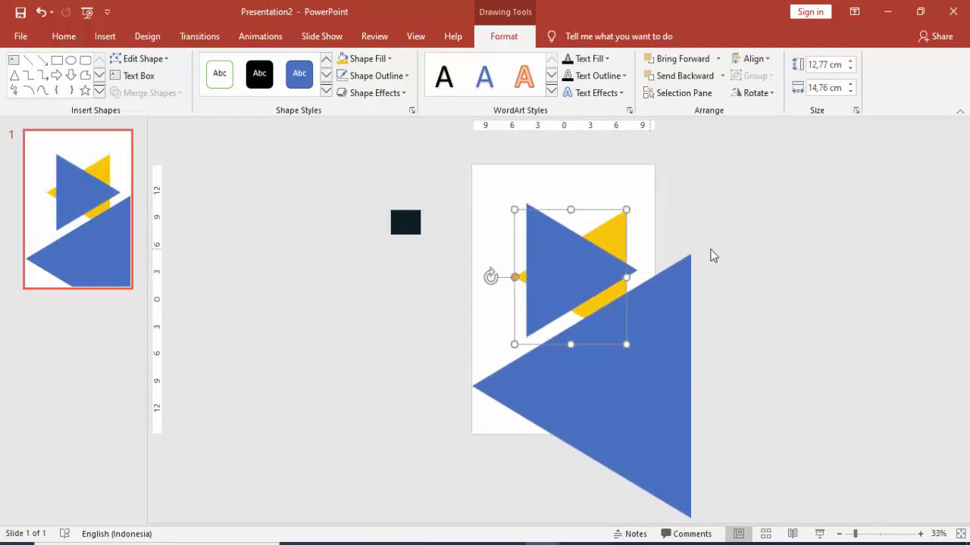
left_click(709, 253)
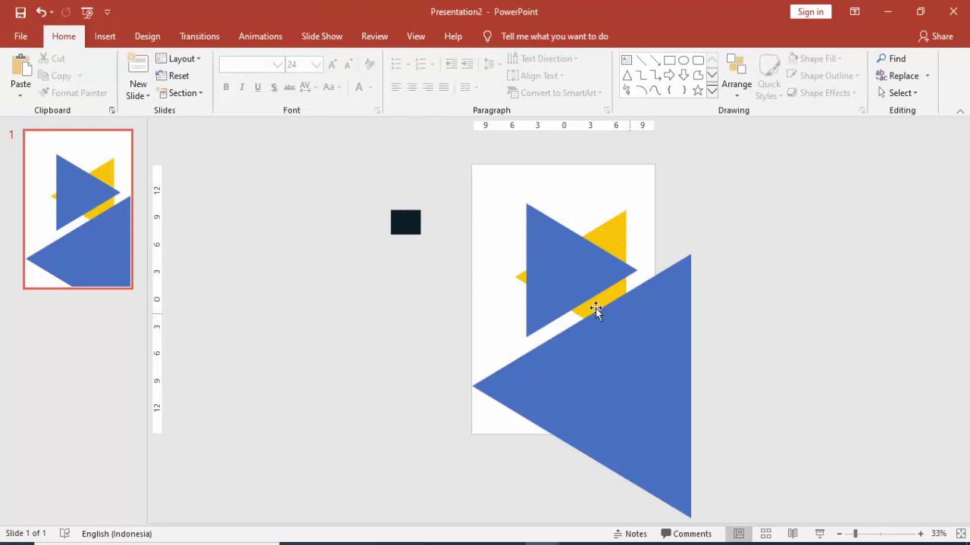
Copy the small blue triangle, send the copy to the back and fill it dark grey
left_click(566, 288)
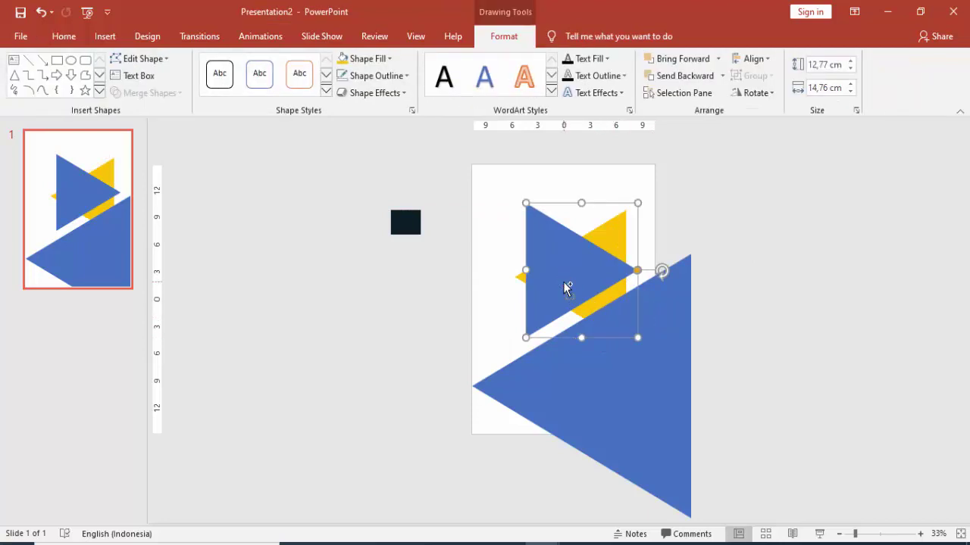
left_click_drag(561, 278, 500, 291)
right_click(505, 283)
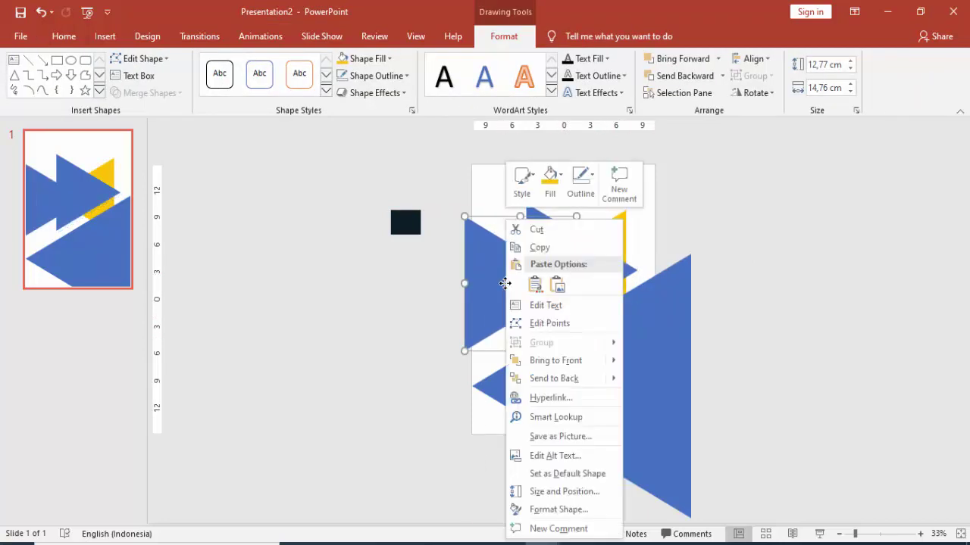
left_click(541, 378)
left_click(363, 59)
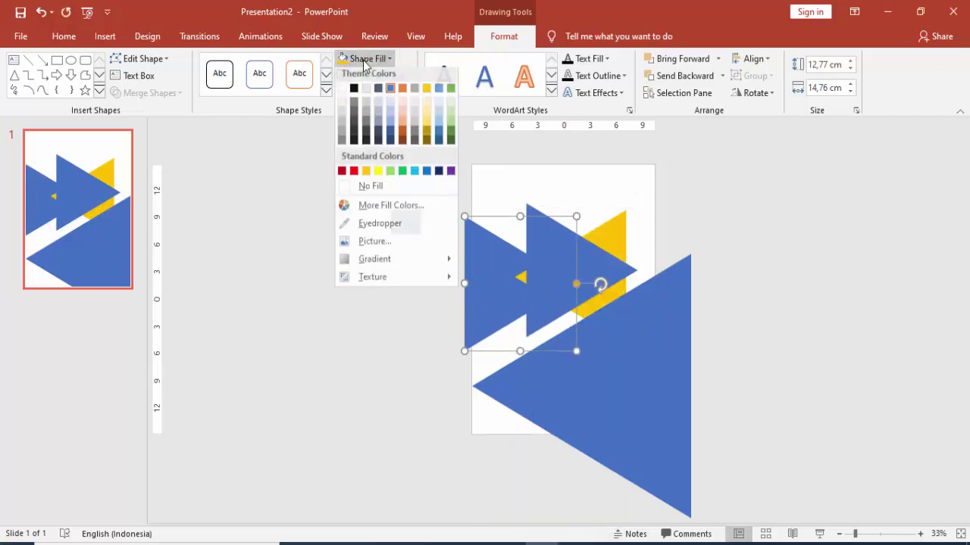
left_click(354, 131)
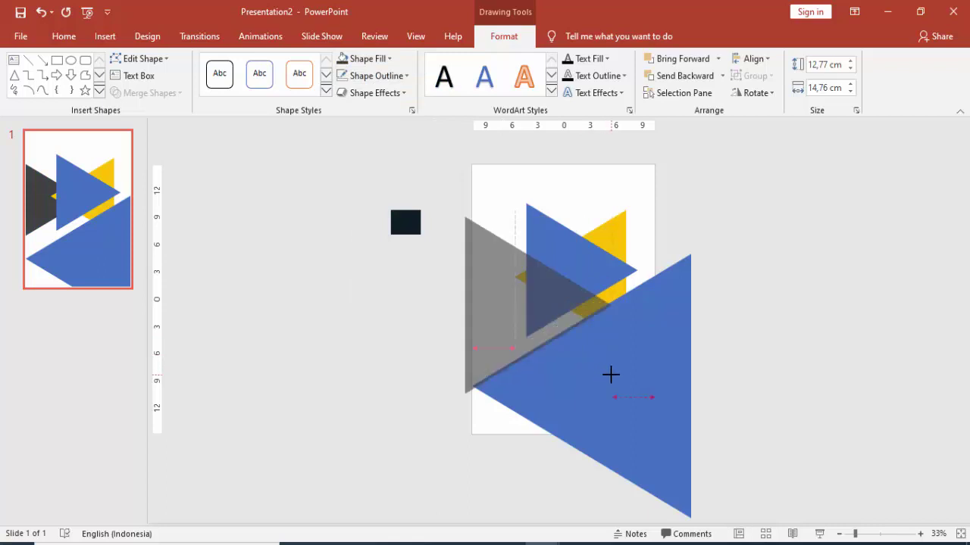
Resize the dark grey triangle to 16,19 × 18,72 cm, flush with the slide's left edge
left_click_drag(585, 363, 617, 379)
left_click_drag(501, 309, 509, 303)
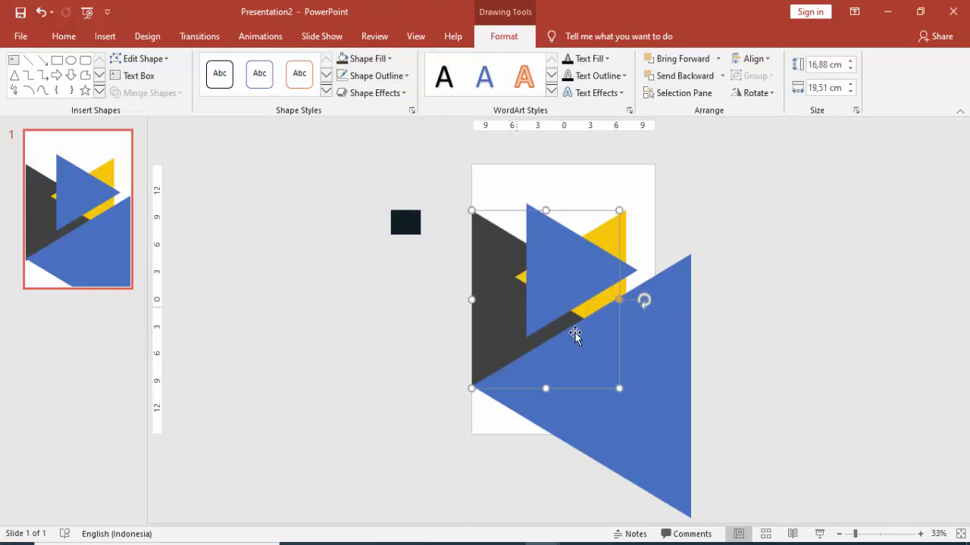
mouse_move(621, 385)
left_mouse_down()
mouse_move(627, 397)
mouse_move(617, 378)
left_mouse_up()
left_click_drag(530, 340, 513, 333)
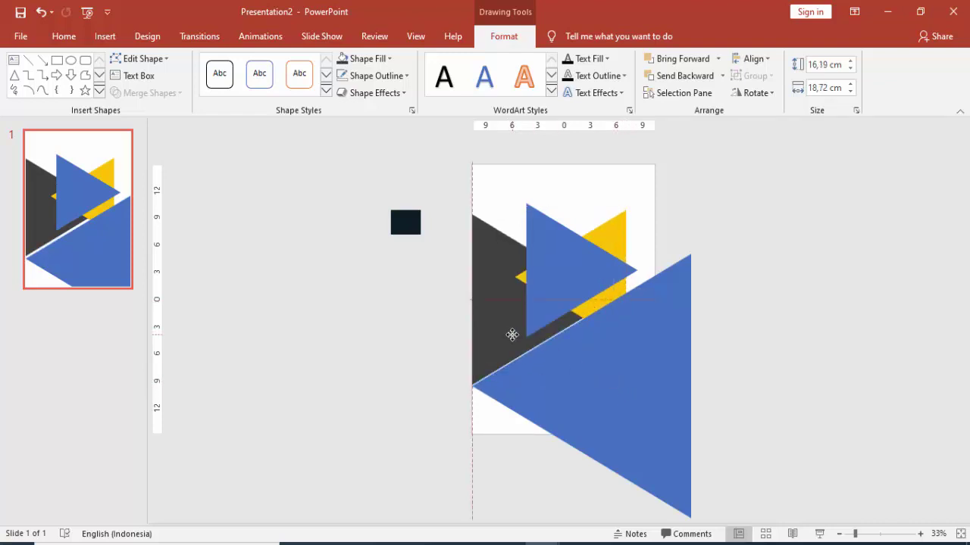
left_click(512, 335)
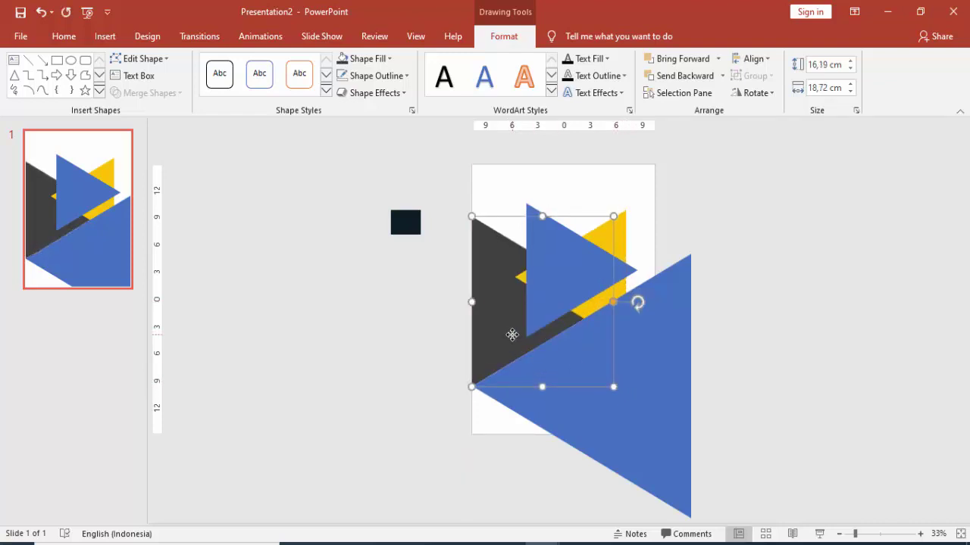
left_click(791, 304)
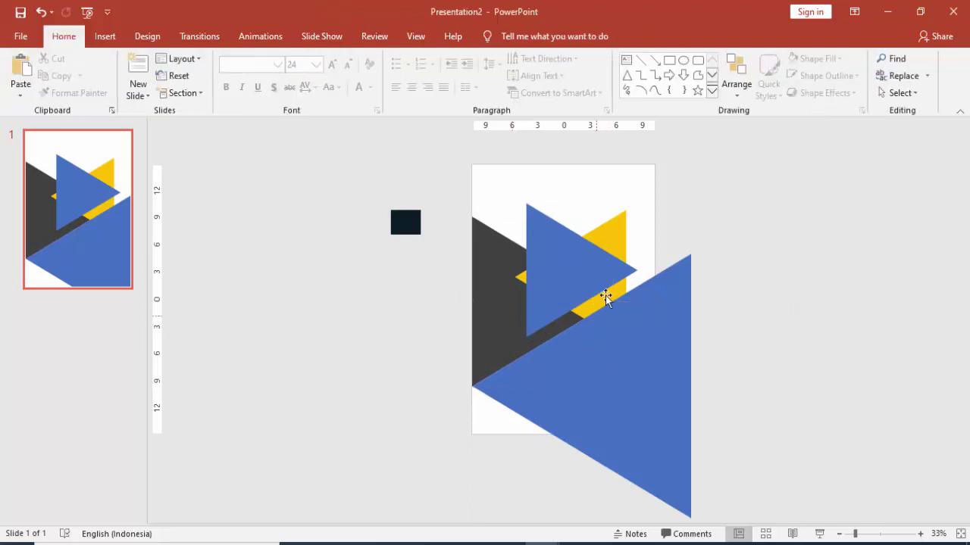
Copy the small triangle, fill it yellow and move it to the slide's bottom-left
left_click(582, 261)
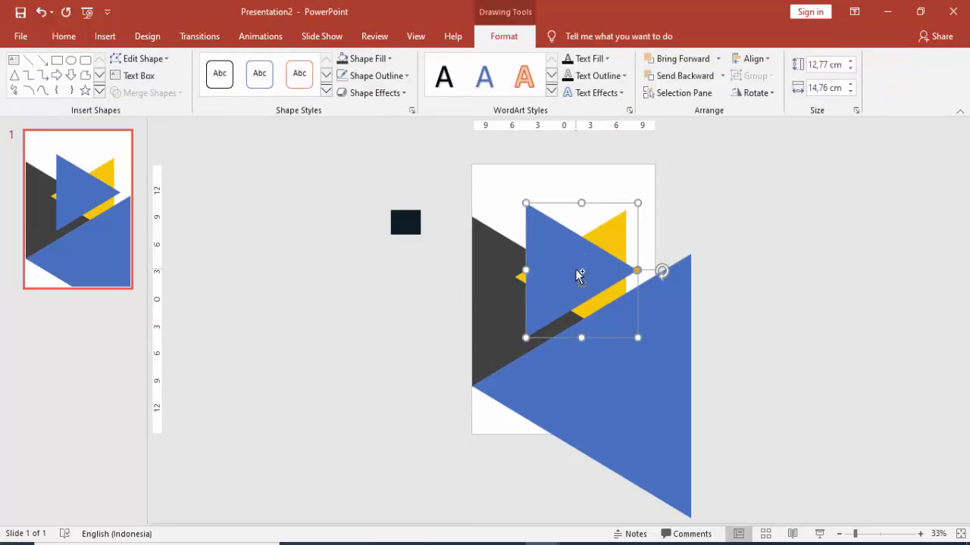
left_click_drag(579, 276, 417, 342)
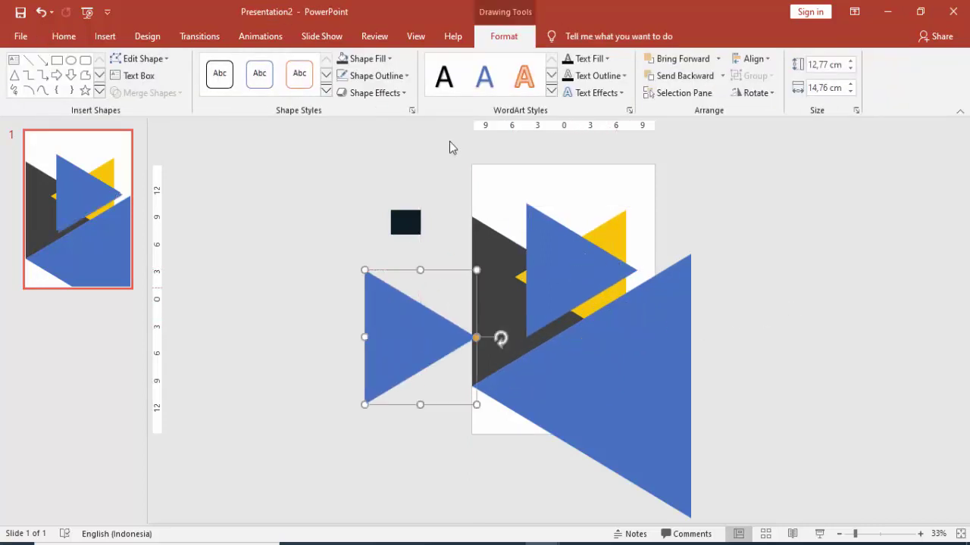
left_click(389, 59)
left_click(370, 174)
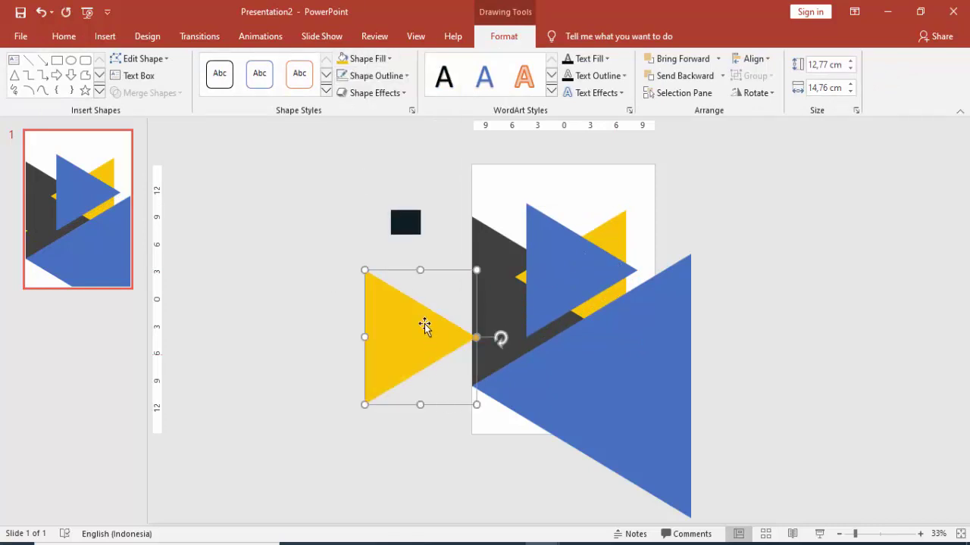
left_click_drag(424, 326, 500, 422)
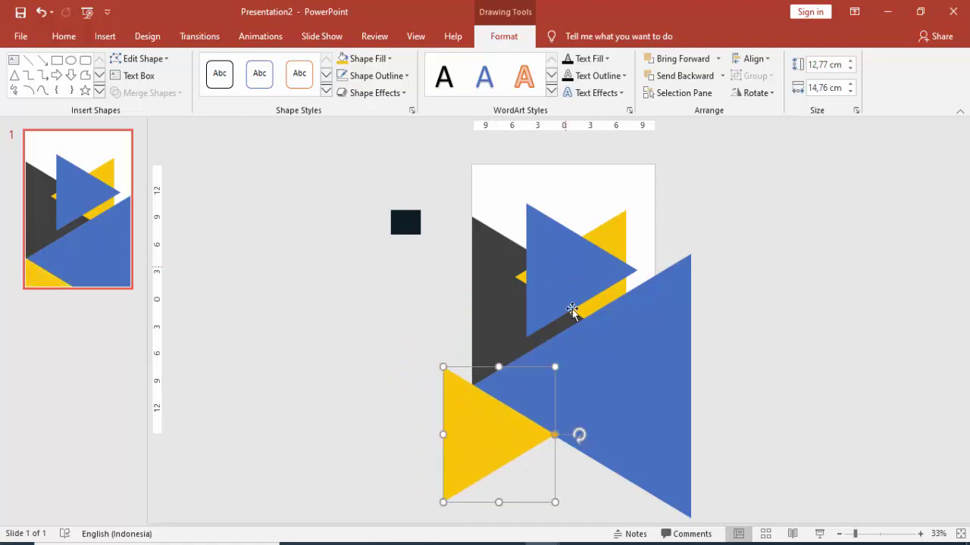
Eyedrop the navy square's colour onto the large triangle and nudge the yellow triangle into place
left_click(604, 344)
left_click(385, 58)
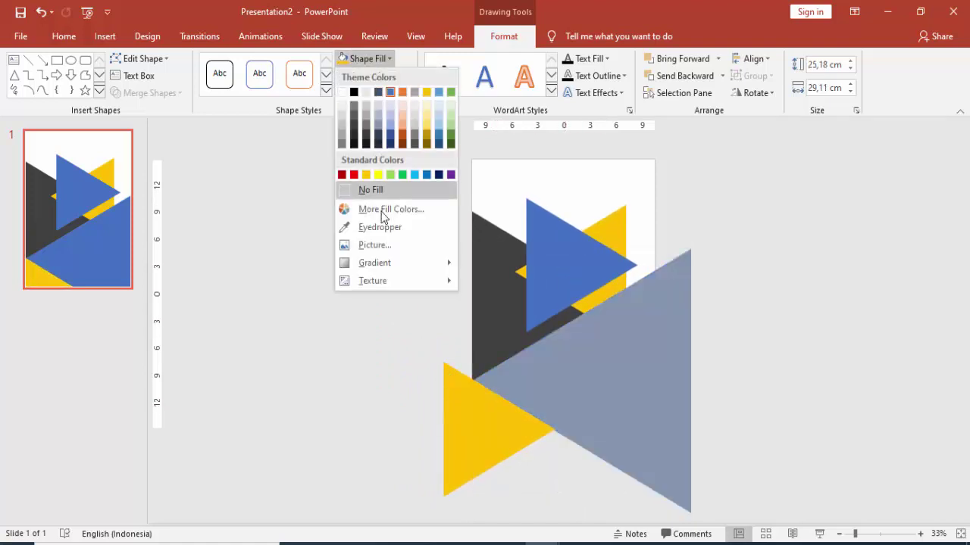
left_click(382, 225)
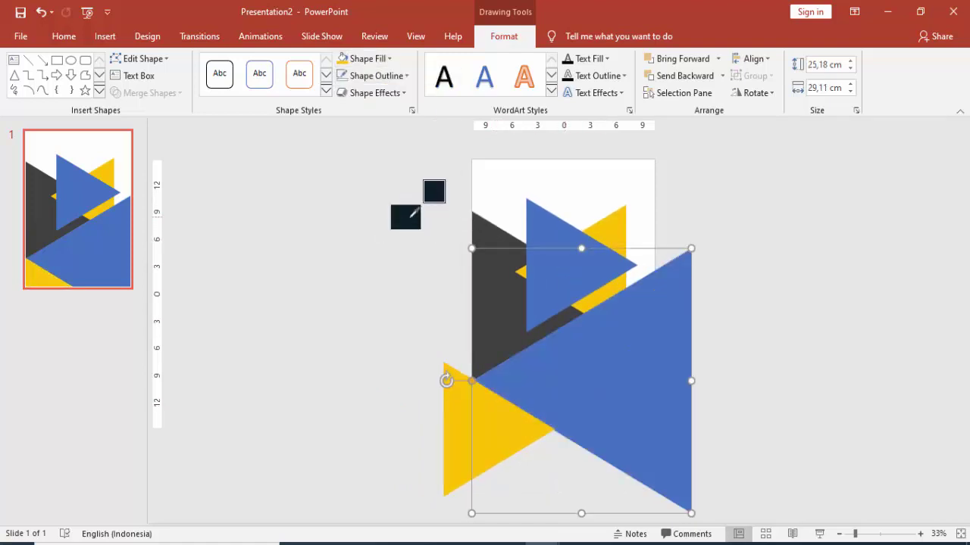
left_click(409, 218)
left_click(412, 255)
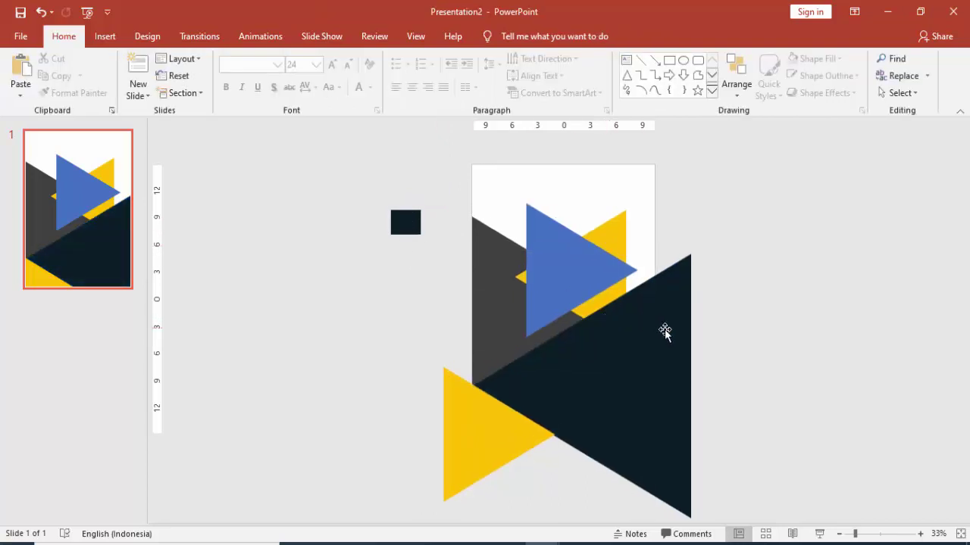
left_click_drag(528, 439, 530, 431)
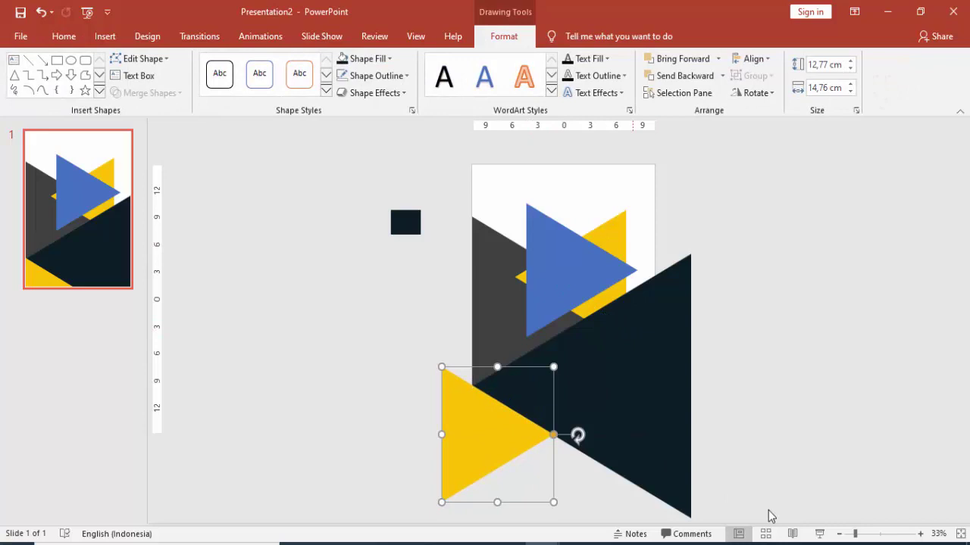
Preview the layered triangle cover as a full-screen slide show, then return to normal editing
left_click(819, 533)
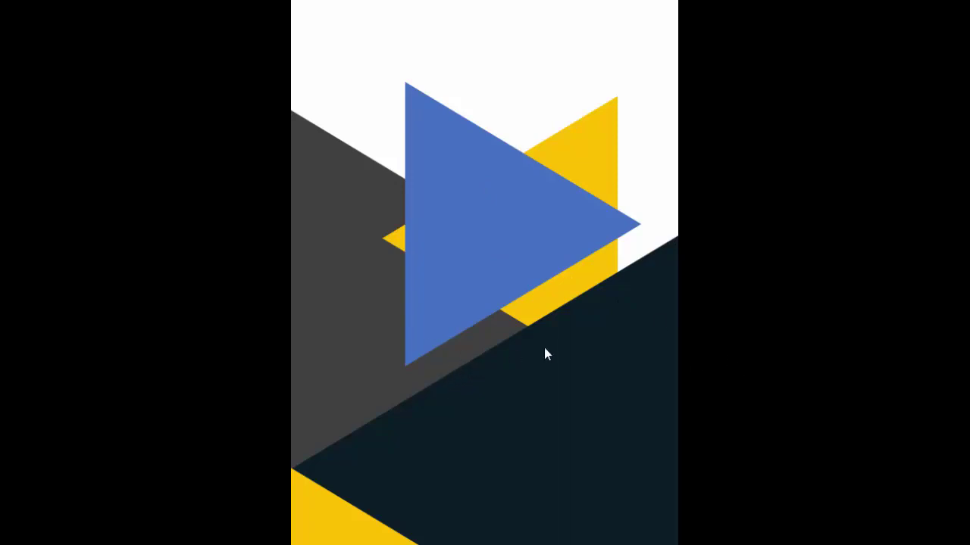
key("Escape")
left_click(746, 347)
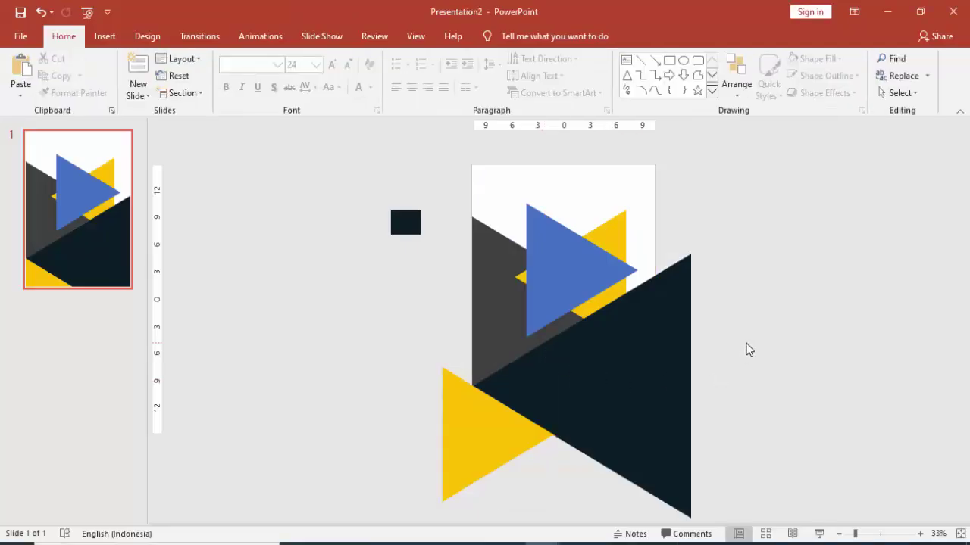
Set the blue triangle's fill to Picture or texture fill, inserting from a file
left_click(584, 279)
right_click(585, 279)
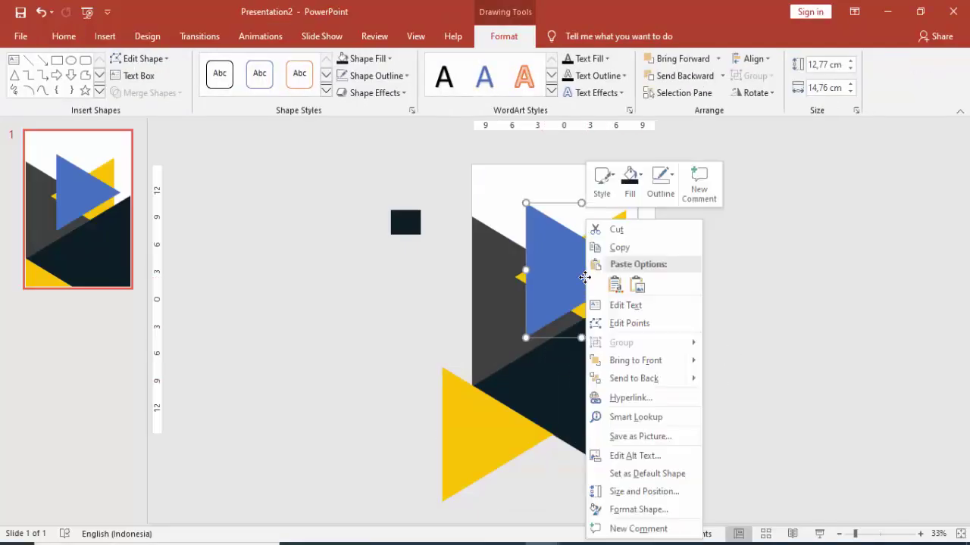
left_click(639, 510)
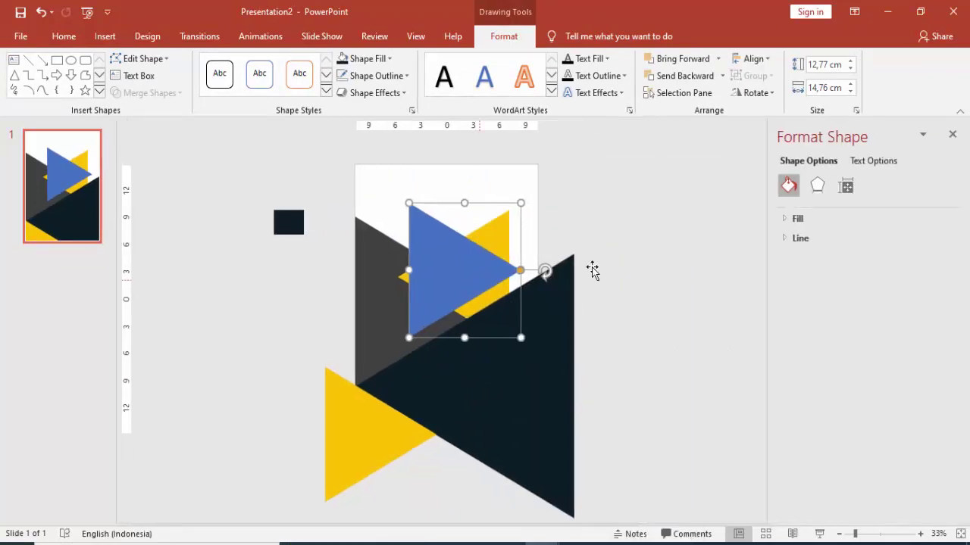
left_click(788, 221)
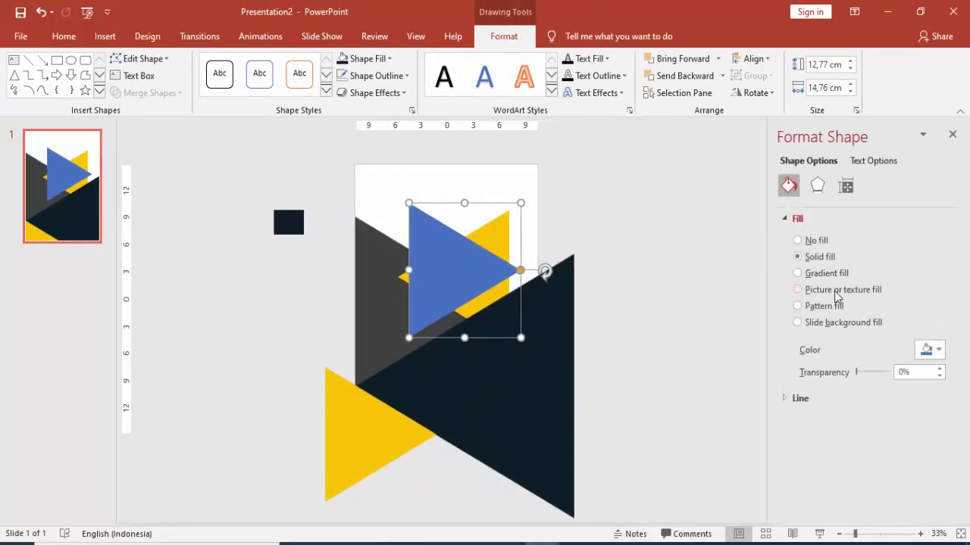
left_click(834, 294)
left_click(818, 366)
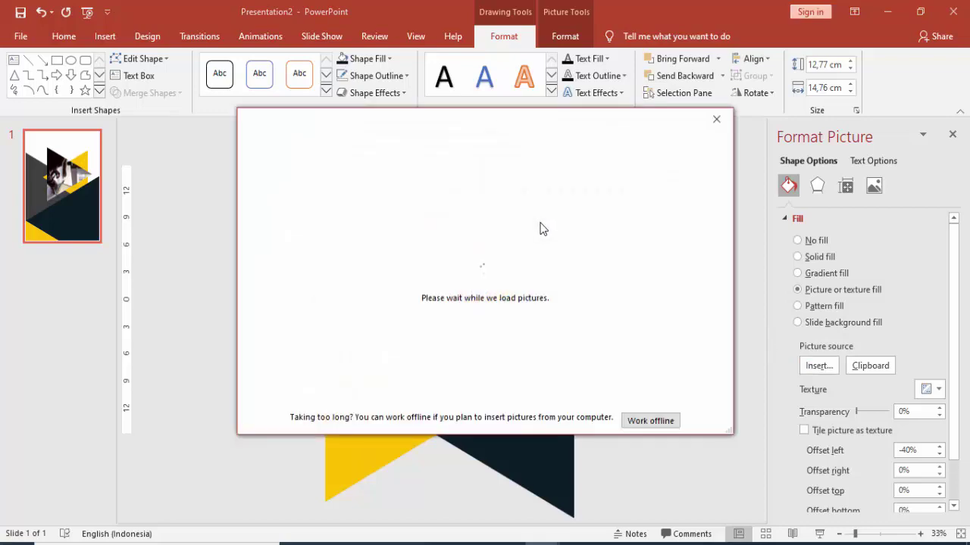
left_click(493, 212)
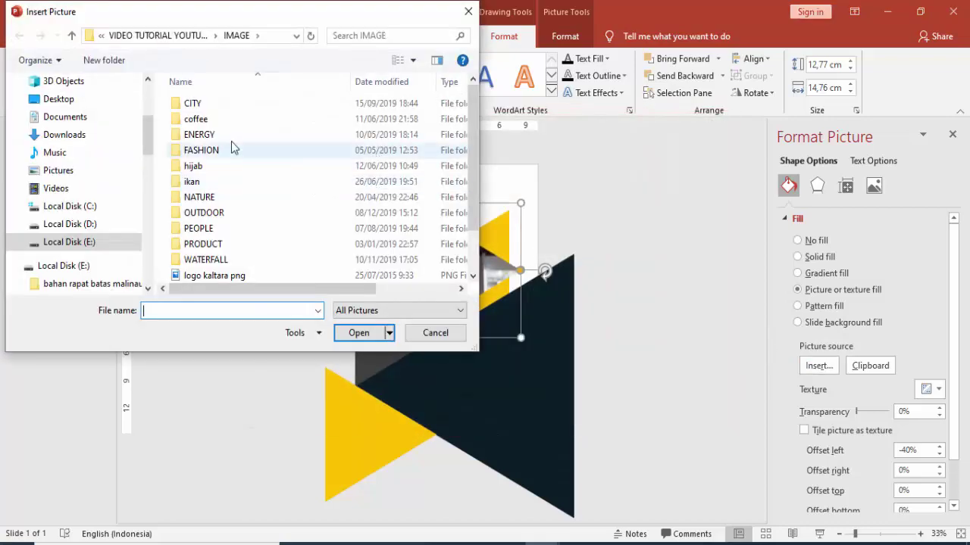
Insert the bridge photo pexels-photo-356871 from the CITY architecture folder as the fill
double_click(194, 104)
double_click(201, 110)
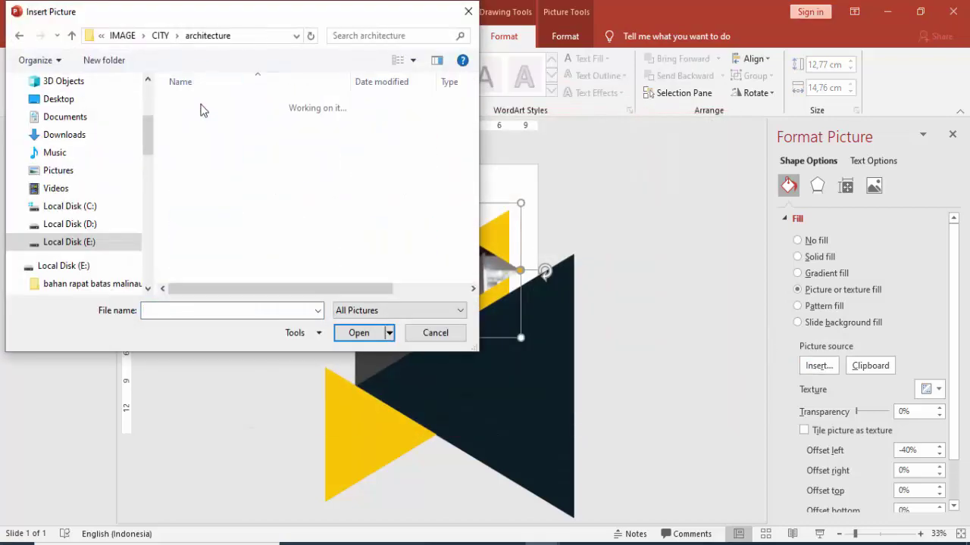
left_click(413, 60)
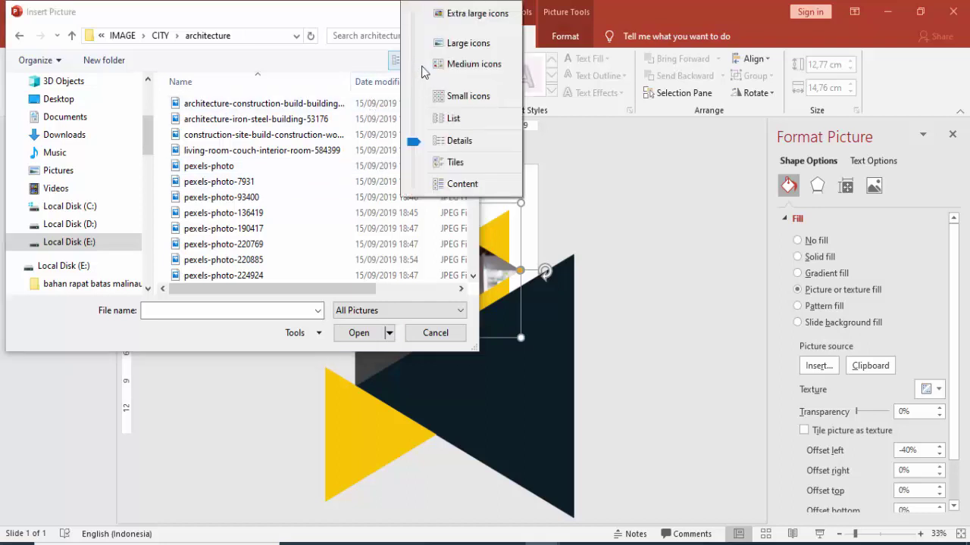
left_click(437, 59)
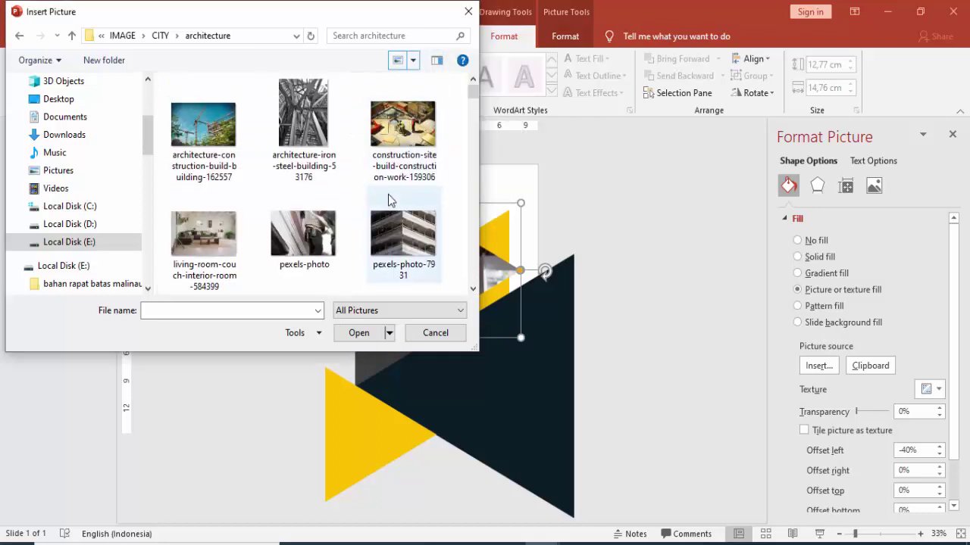
scroll(444, 215, "down", 2)
scroll(411, 227, "down", 3)
scroll(379, 231, "down", 2)
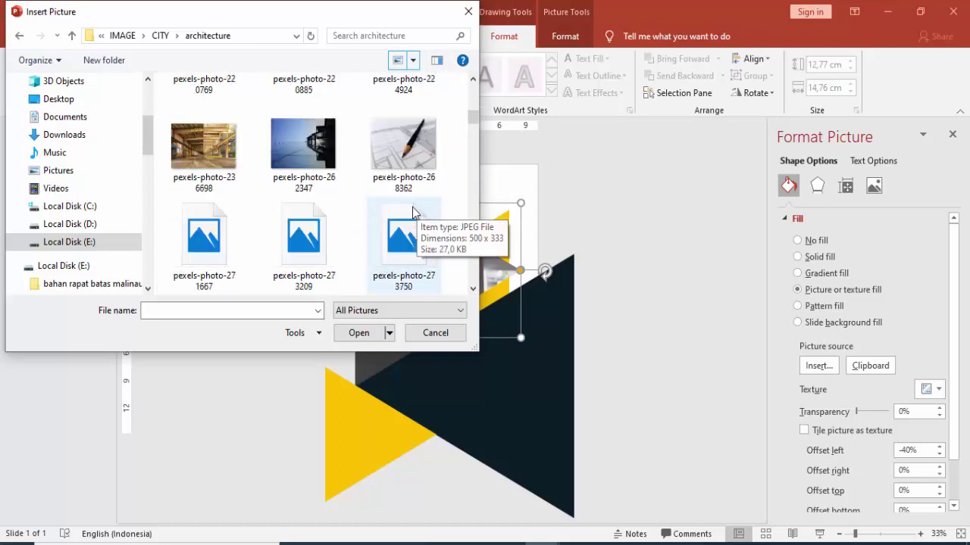
scroll(383, 239, "down", 1)
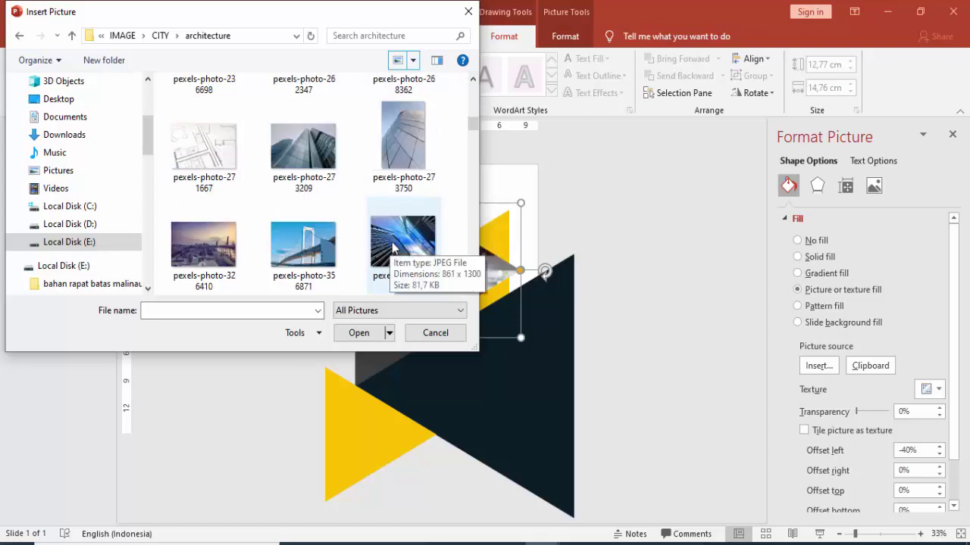
left_click(314, 158)
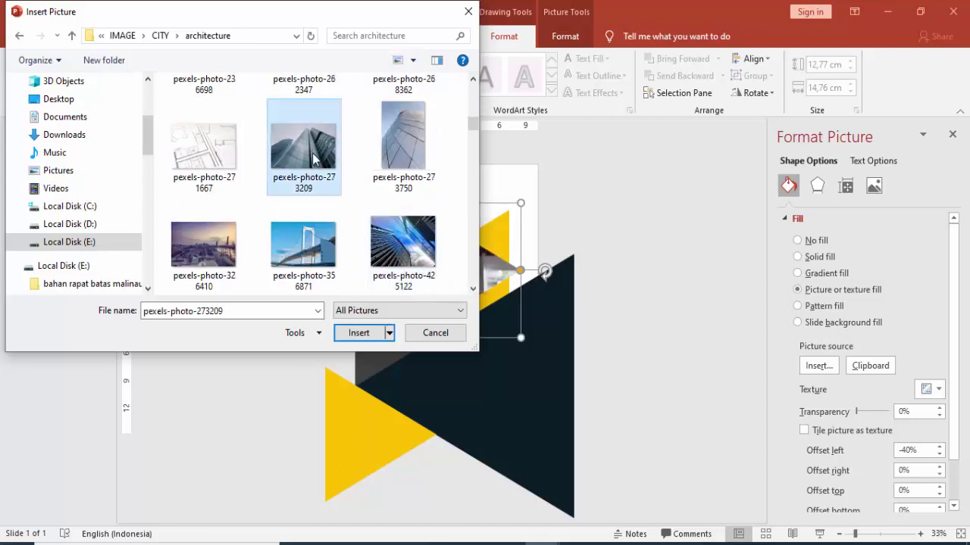
left_click(314, 253)
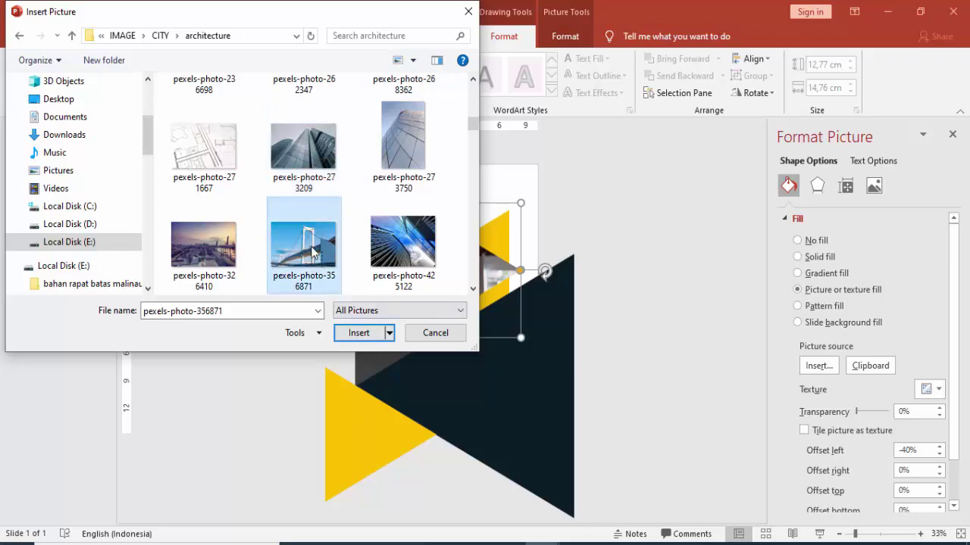
left_click(359, 333)
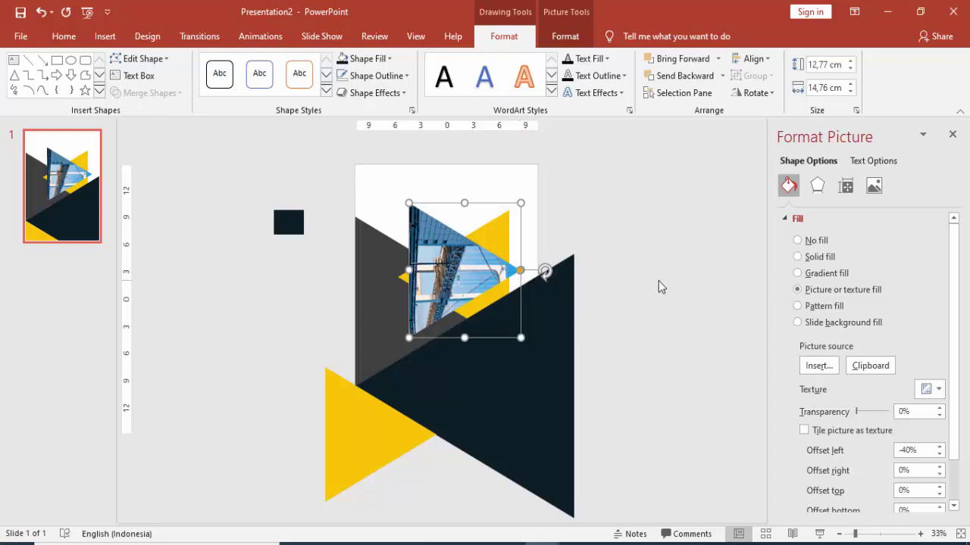
Stop the bridge photo rotating with the triangle and set its left offset to -63%
scroll(959, 288, "down", 1)
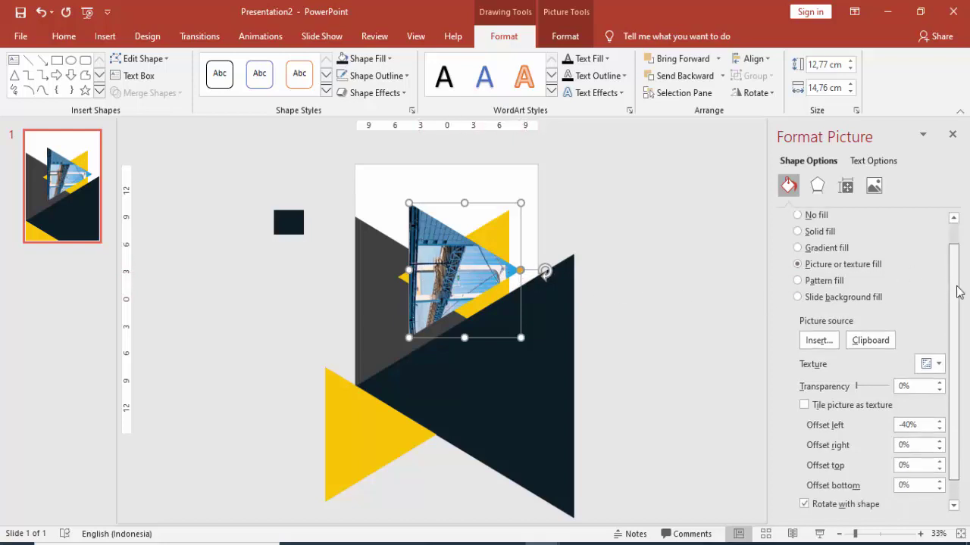
scroll(959, 297, "down", 1)
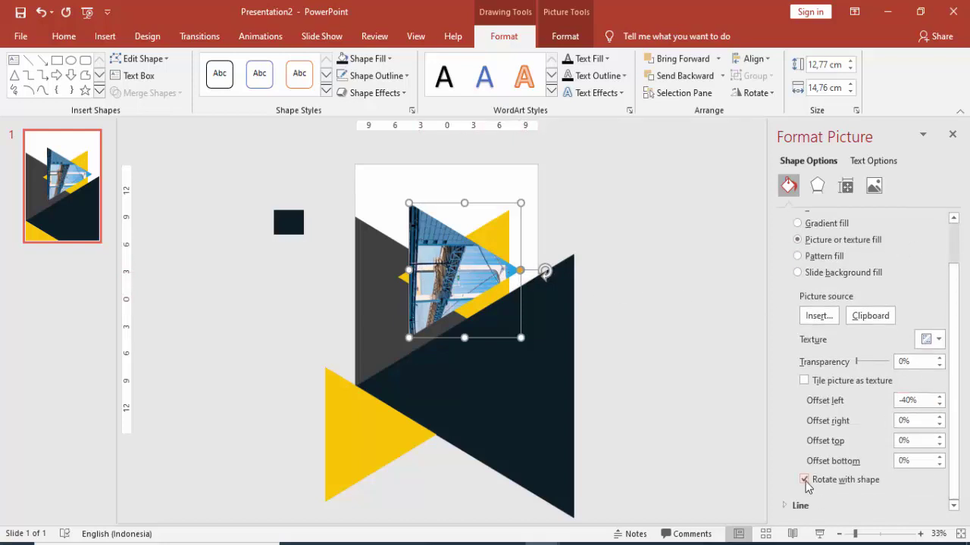
left_click(805, 482)
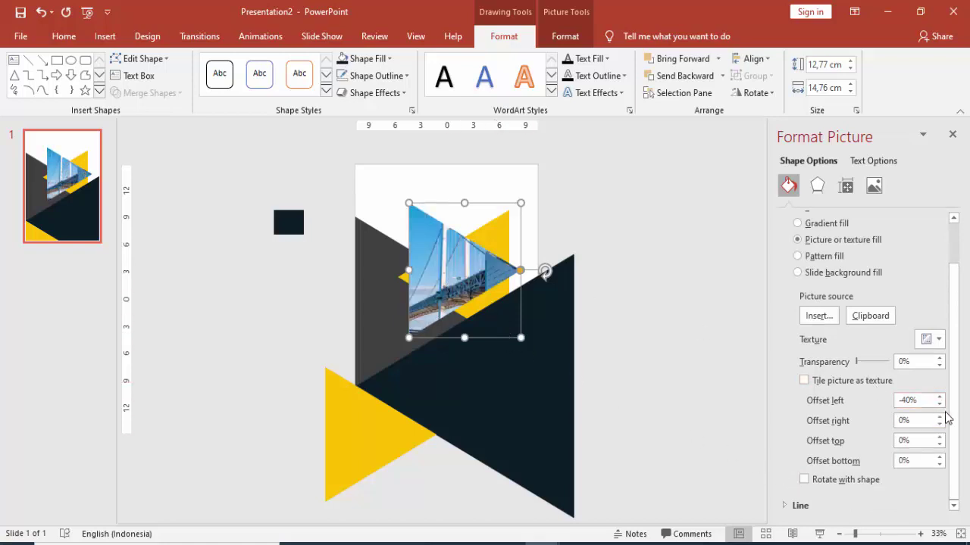
left_click_drag(939, 409, 940, 424)
left_click(648, 344)
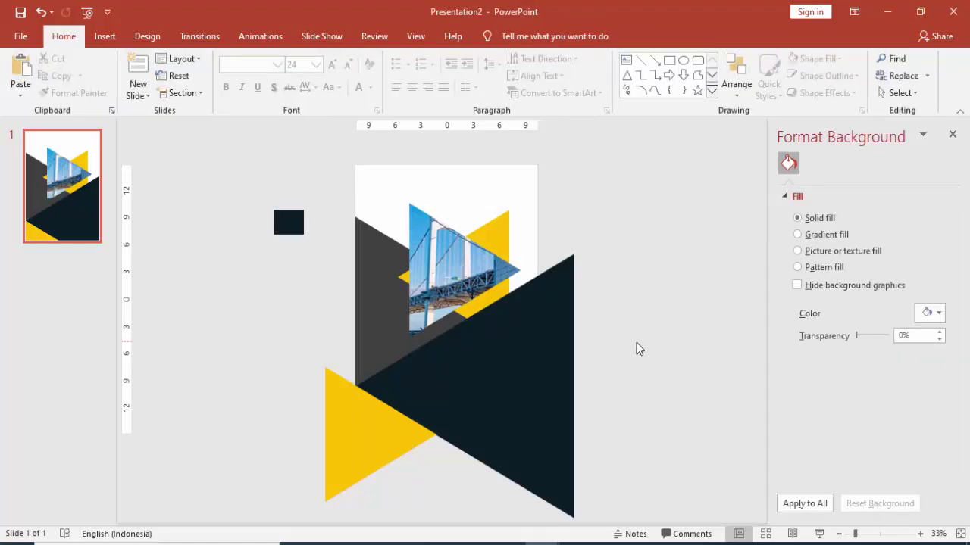
Recolour the left-edge dark grey triangle a lighter grey with 30% transparency
left_click(389, 301)
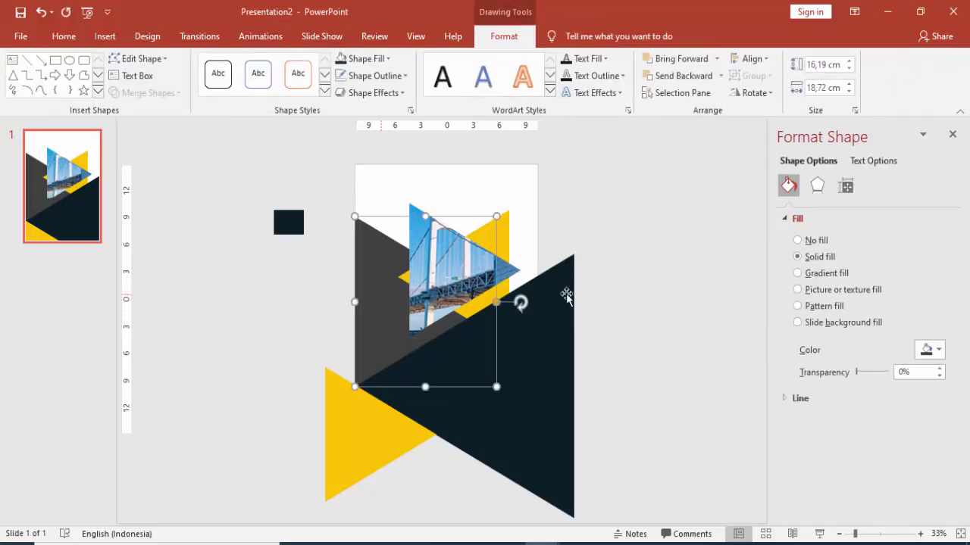
left_click(927, 350)
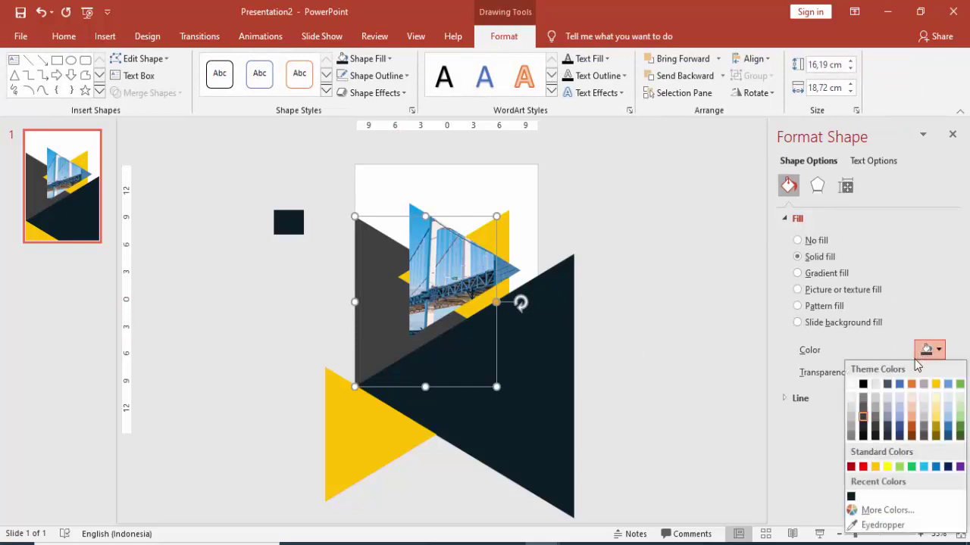
left_click(862, 399)
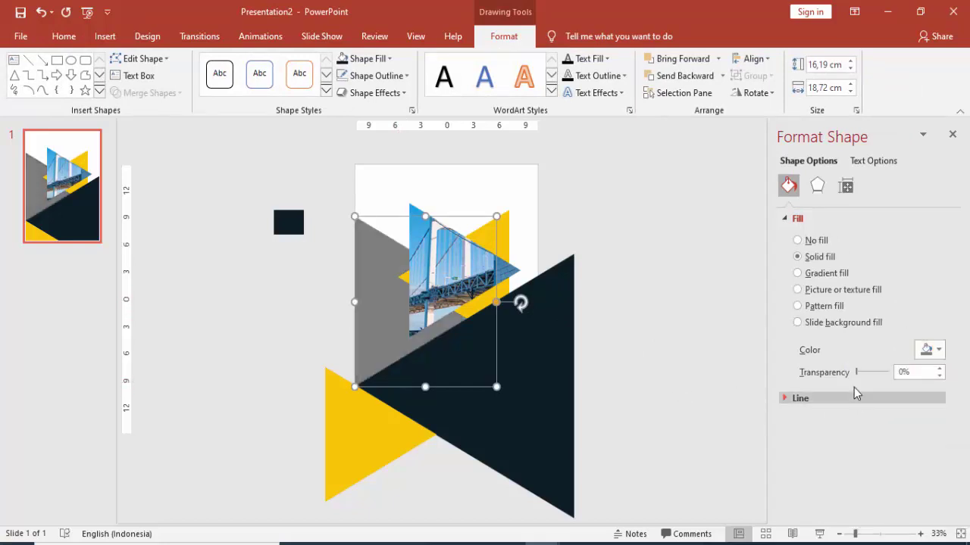
left_click_drag(859, 378, 868, 376)
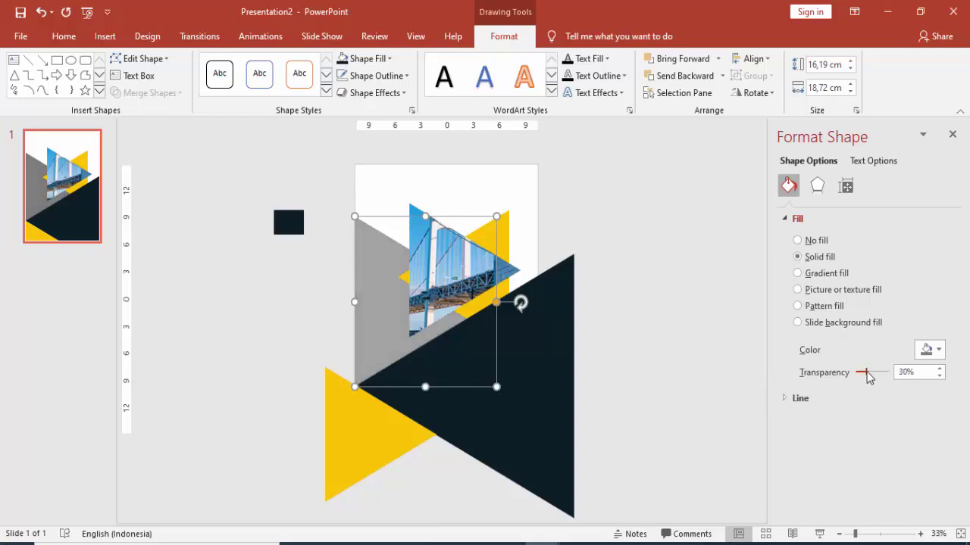
left_click(691, 332)
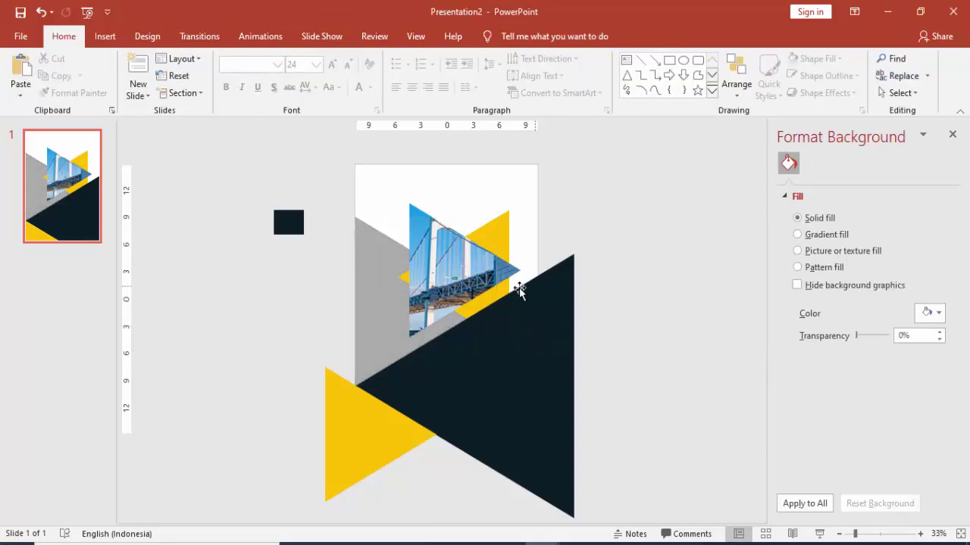
Insert the logo kaltara png picture from the IMAGE folder onto the slide
left_click(104, 37)
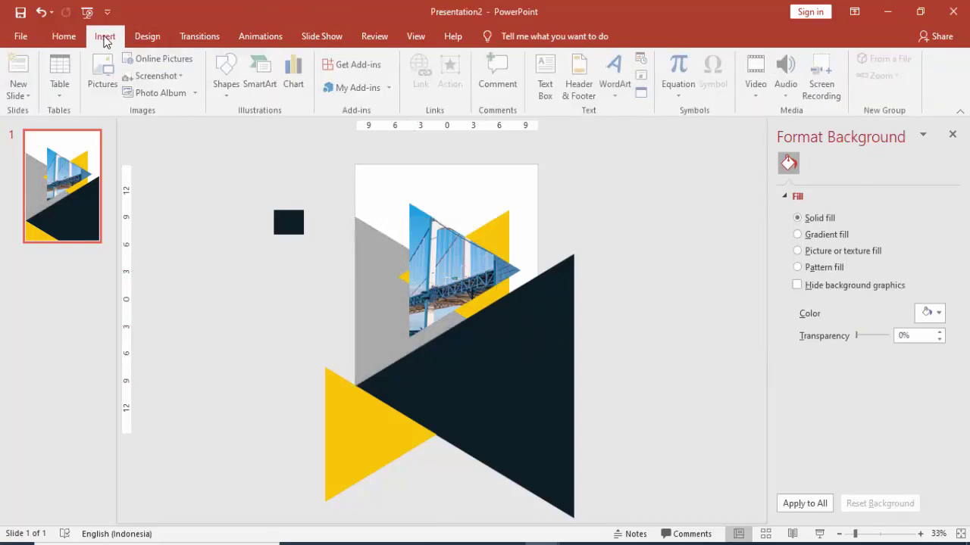
left_click(101, 72)
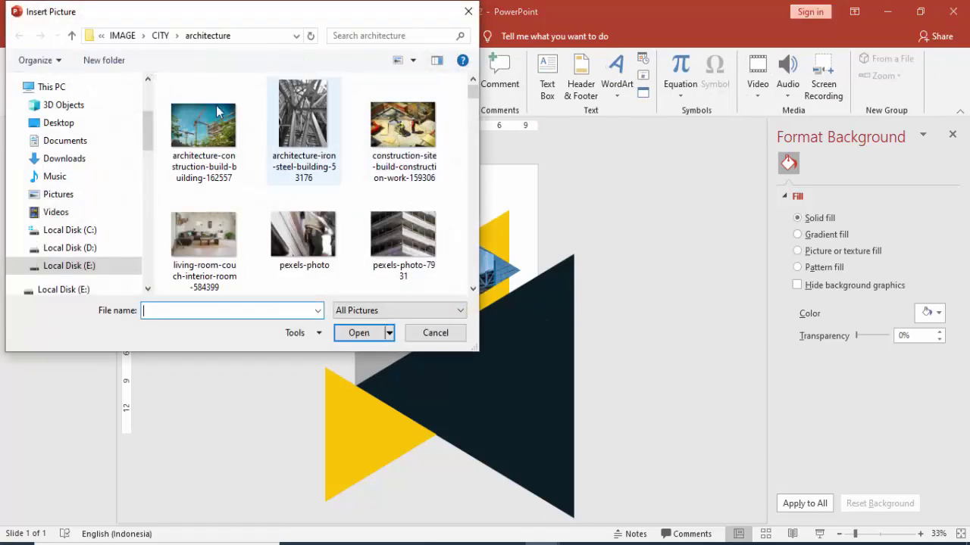
left_click(119, 35)
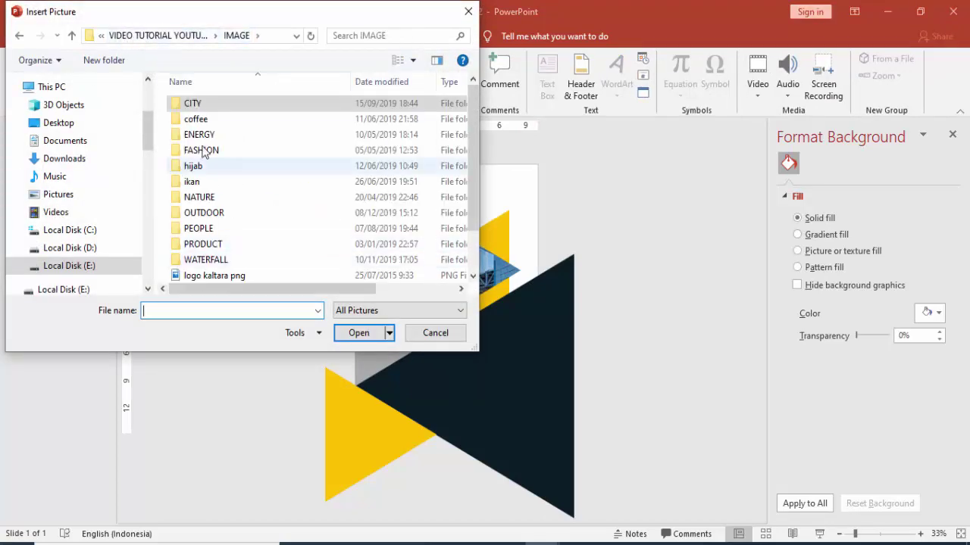
scroll(220, 190, "down", 1)
double_click(228, 228)
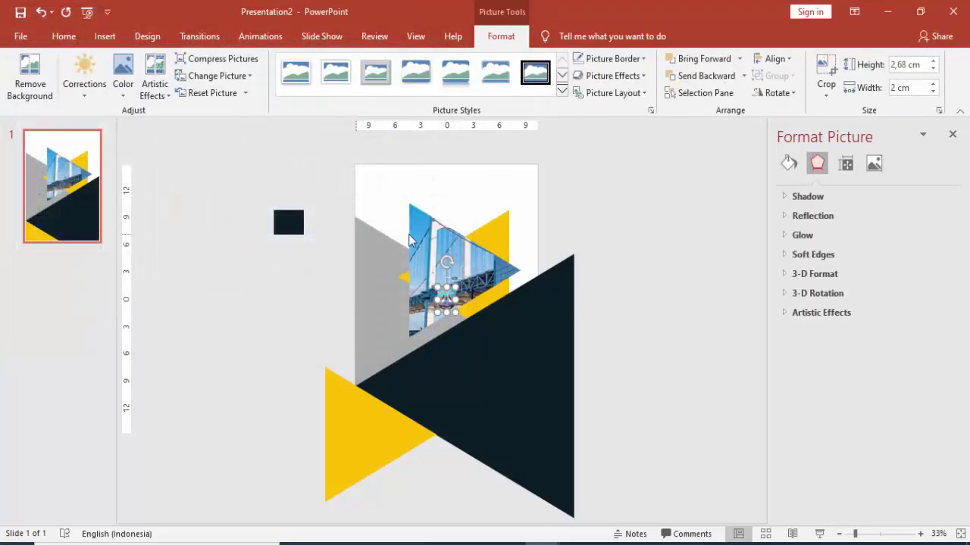
Position the 2 cm wide logo near the top-left corner of the cover
left_click_drag(388, 199, 389, 186)
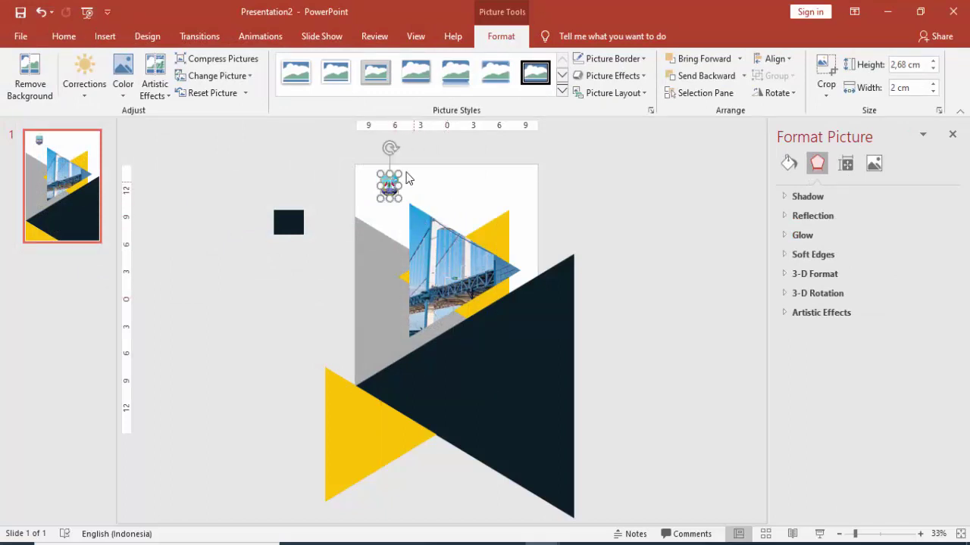
scroll(405, 178, "up", 7)
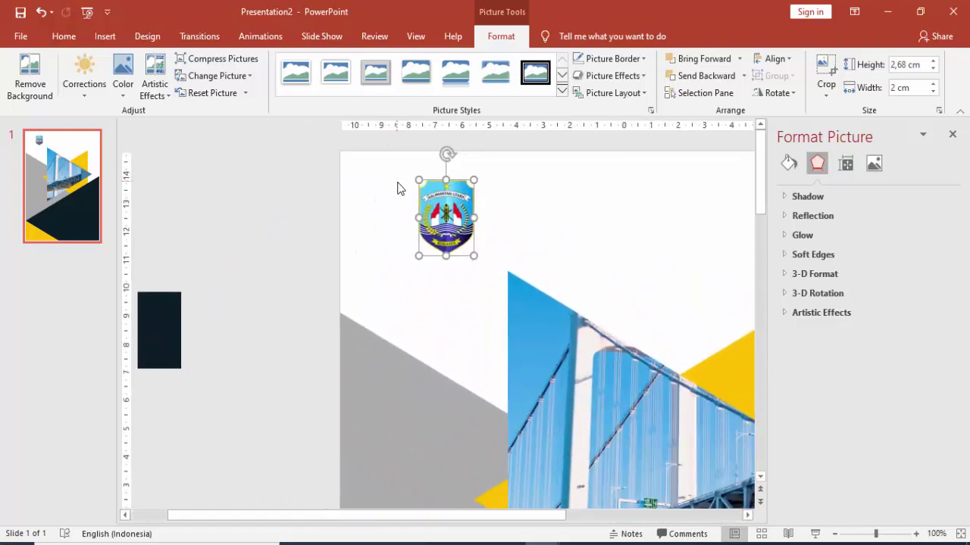
scroll(400, 189, "down", 3)
left_click(702, 230)
scroll(596, 320, "down", 2)
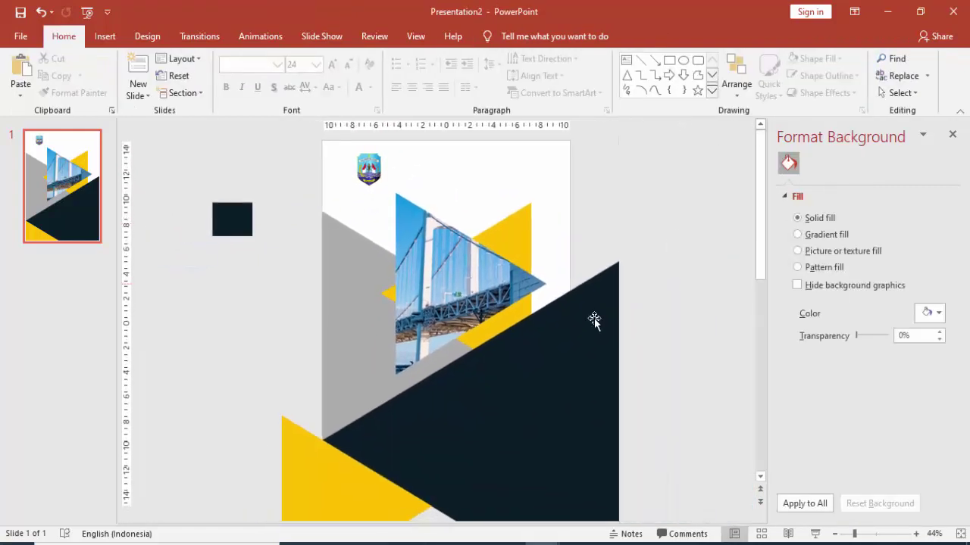
left_click(615, 330)
Make the large dark triangle 64% transparent grey and the lower yellow triangle 48% transparent
scroll(715, 323, "down", 1)
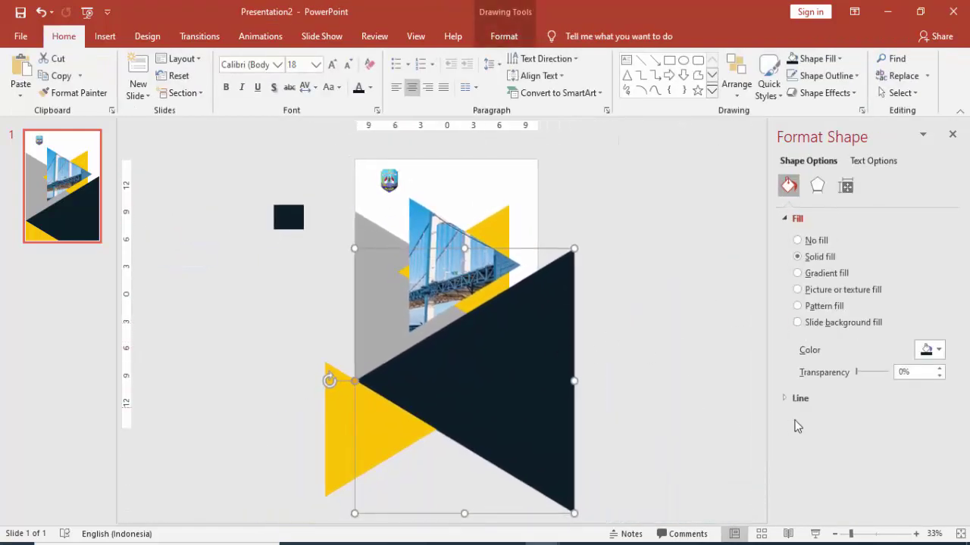
left_click_drag(866, 374, 879, 372)
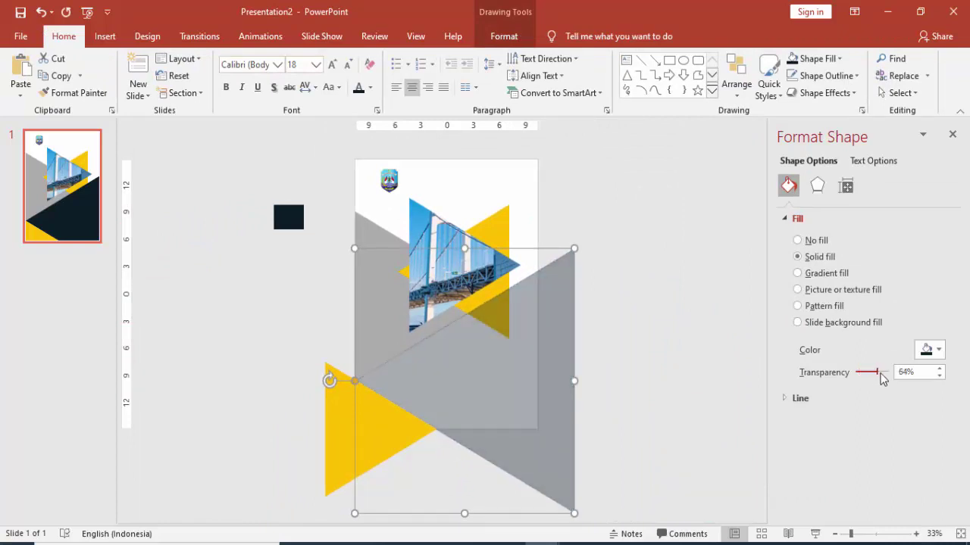
left_click(399, 427)
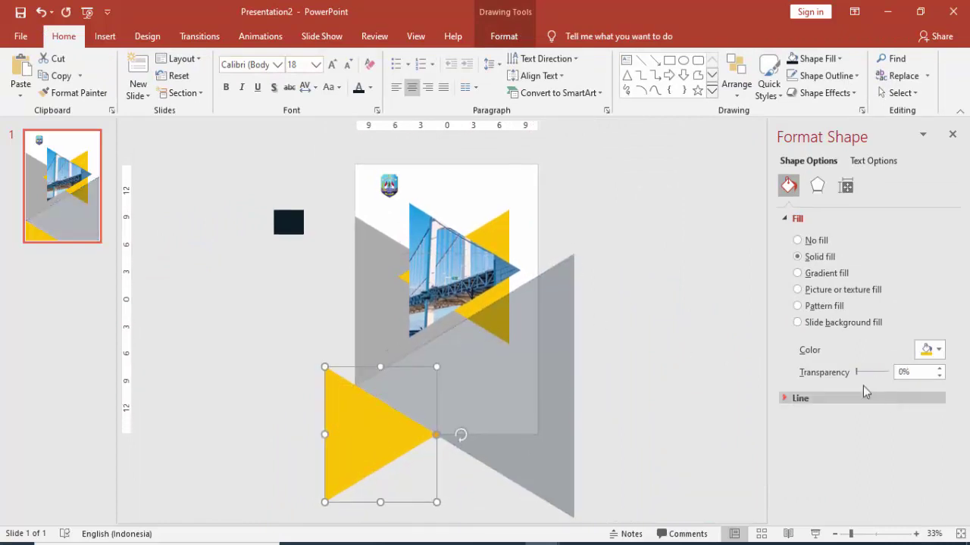
left_click_drag(857, 372, 877, 379)
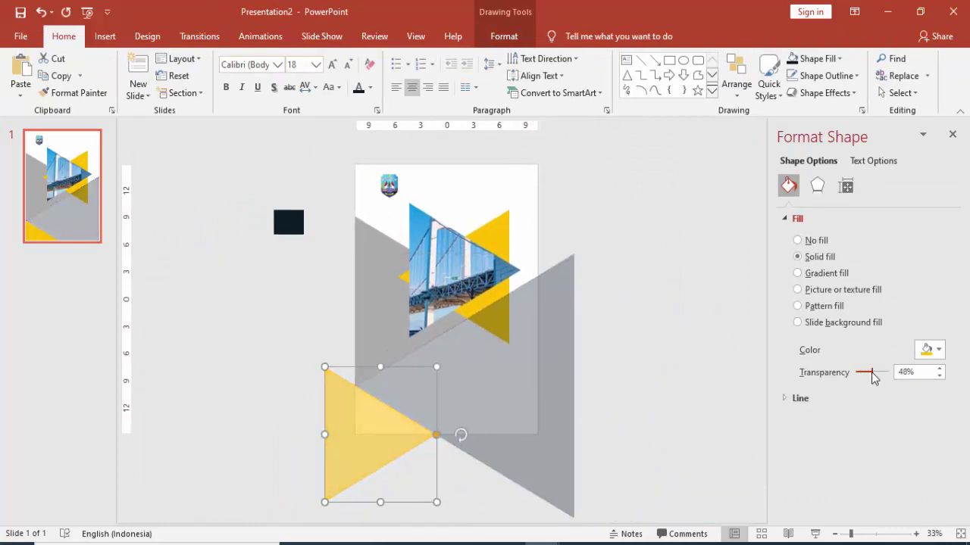
left_click(667, 348)
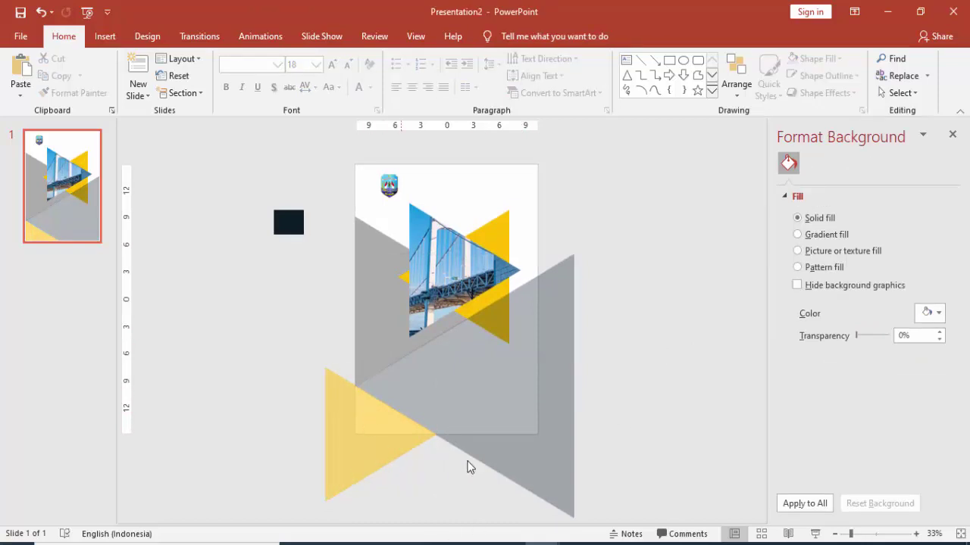
Draw an outline-free tall rectangle covering the yellow triangle's overhang past the left edge
left_click(105, 37)
left_click(227, 72)
left_click(261, 125)
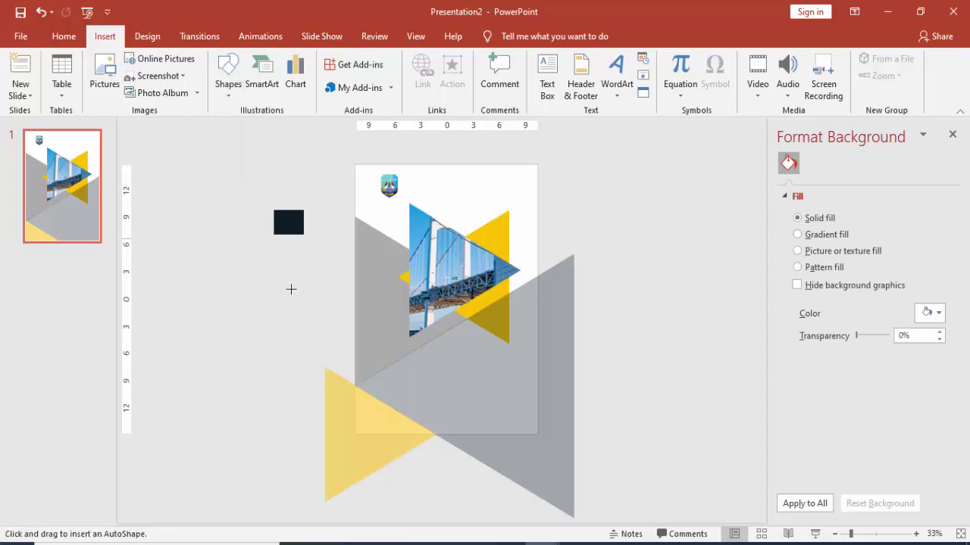
mouse_move(261, 289)
left_mouse_down()
mouse_move(358, 500)
mouse_move(355, 520)
left_mouse_up()
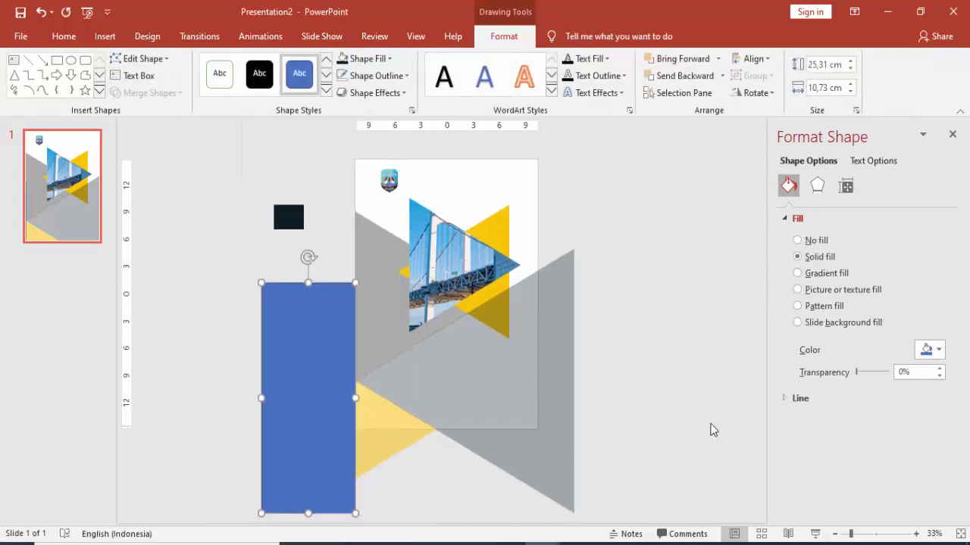
left_click(795, 398)
left_click(796, 420)
left_click(632, 435)
Select the yellow triangle first, then add the rectangle to the selection
scroll(390, 458, "up", 1)
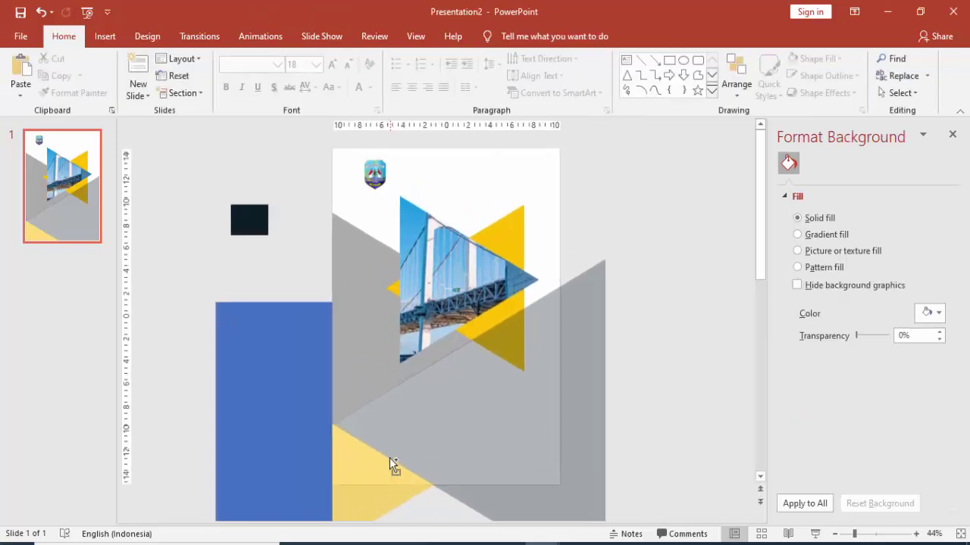
scroll(407, 432, "up", 1)
scroll(376, 420, "up", 1)
scroll(358, 404, "up", 1)
scroll(357, 402, "down", 1)
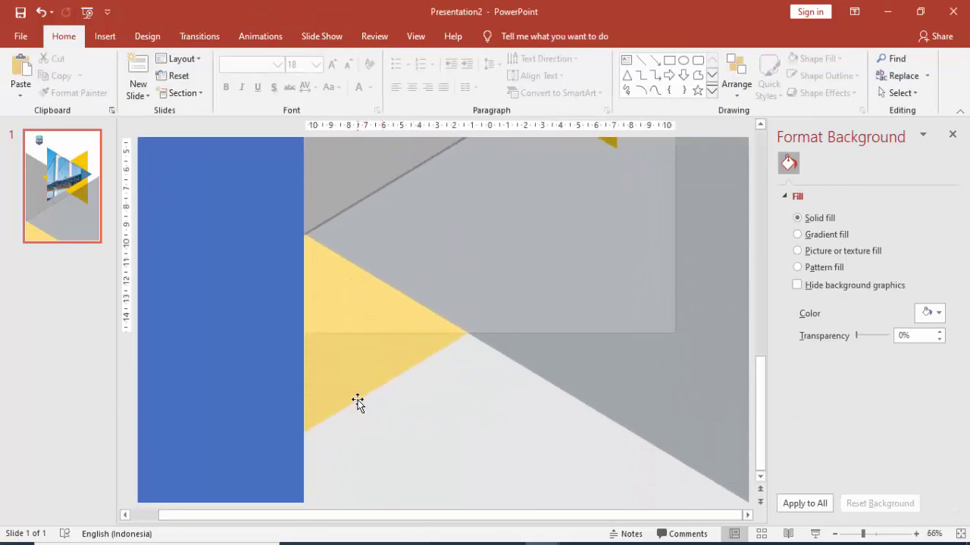
left_click(372, 368)
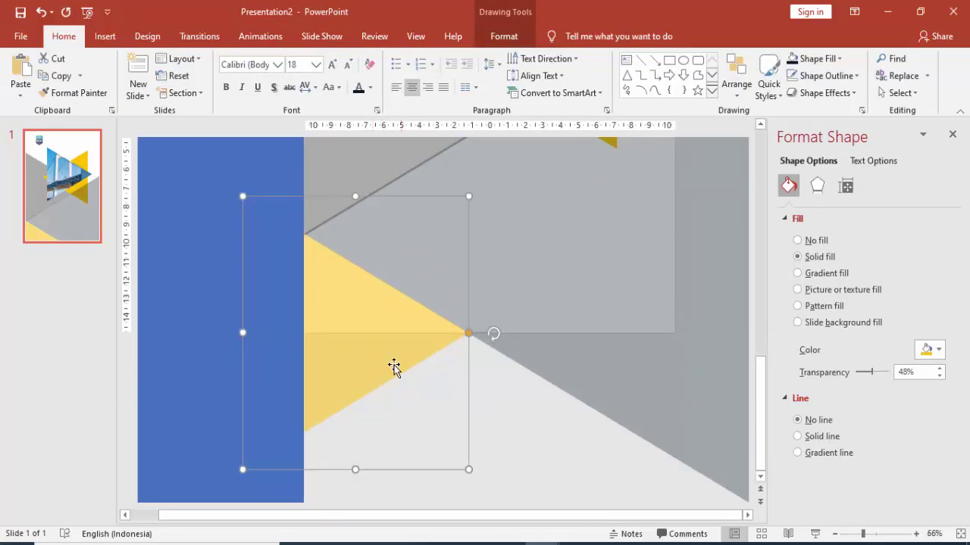
left_click(193, 271)
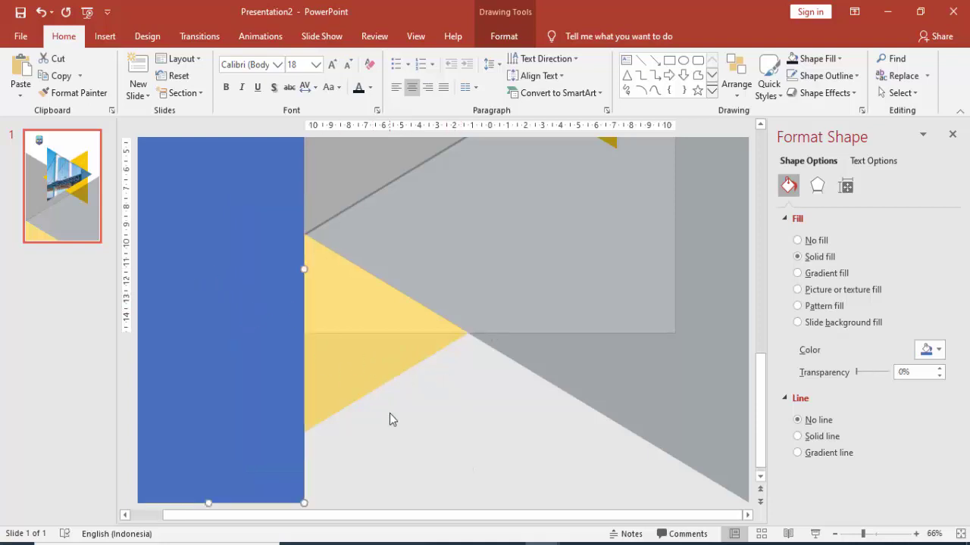
left_click(390, 417)
left_click(275, 346)
left_click(392, 365)
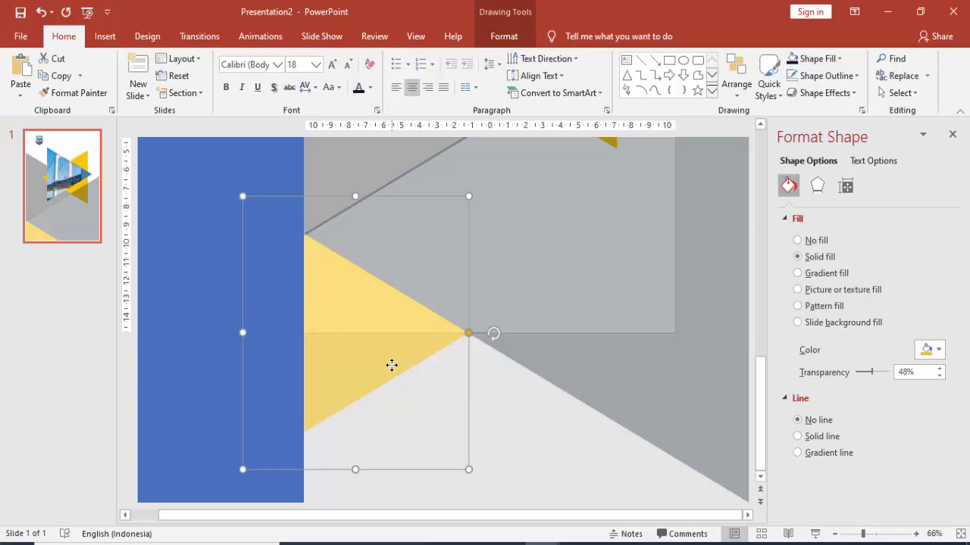
left_click(208, 277, "shift")
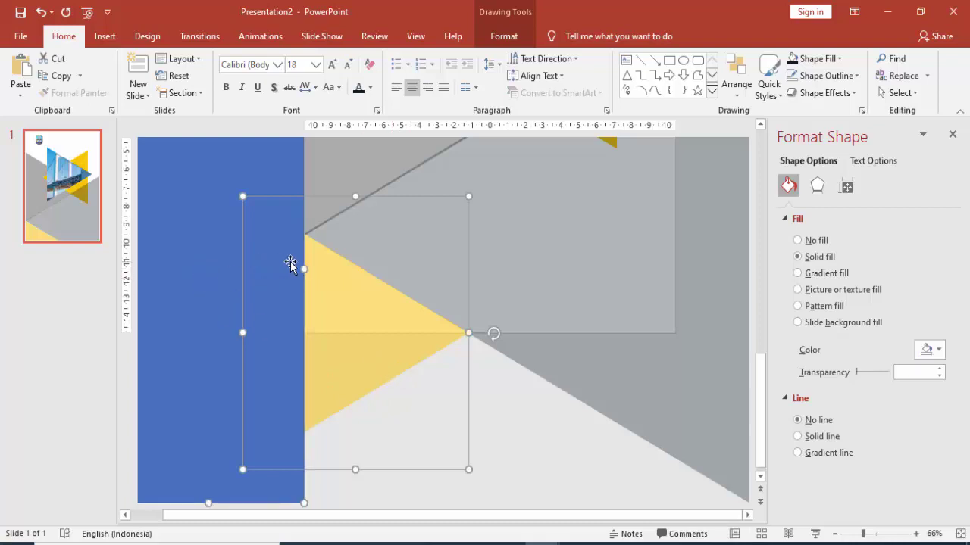
Subtract the rectangle from the yellow triangle with Merge Shapes > Subtract
scroll(290, 262, "down", 2, "ctrl")
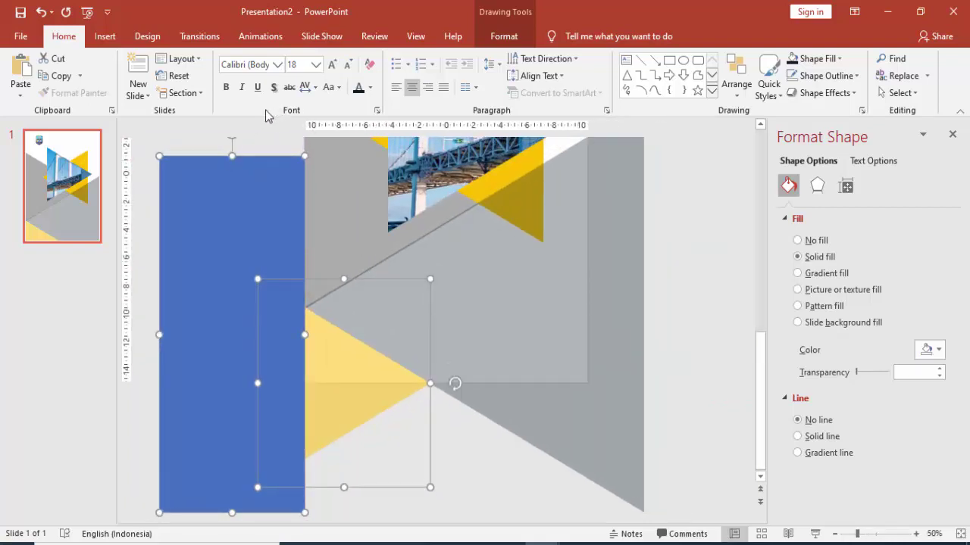
left_click(504, 36)
left_click(150, 94)
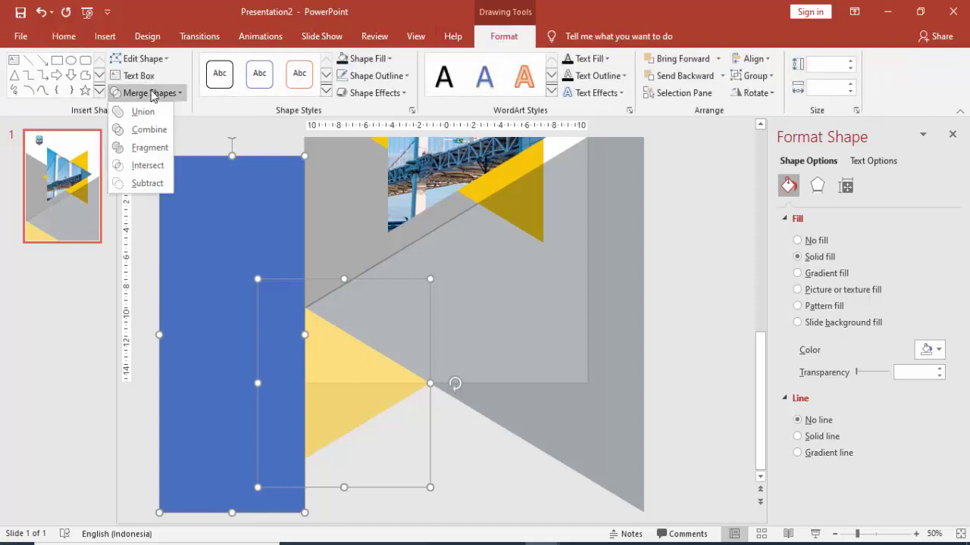
left_click(147, 183)
left_click(221, 271)
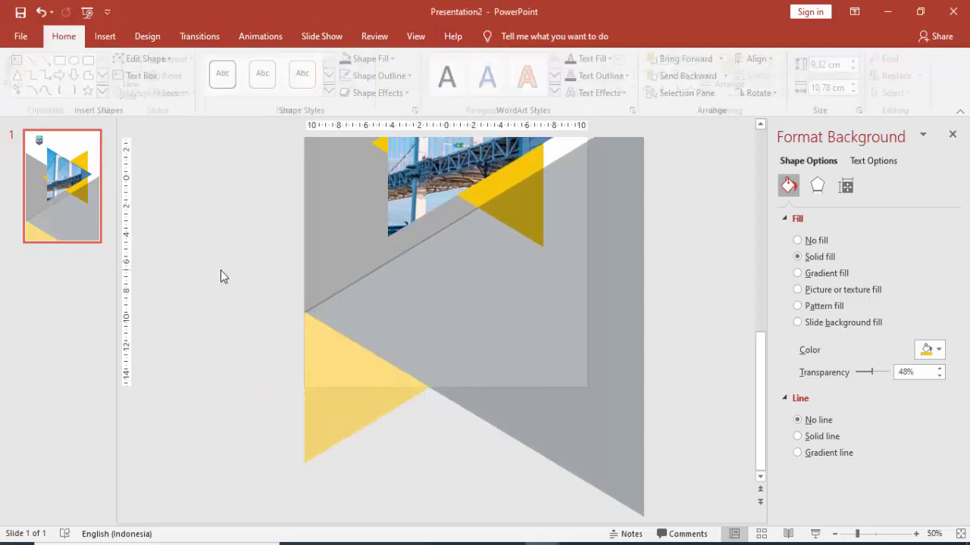
left_click(322, 370)
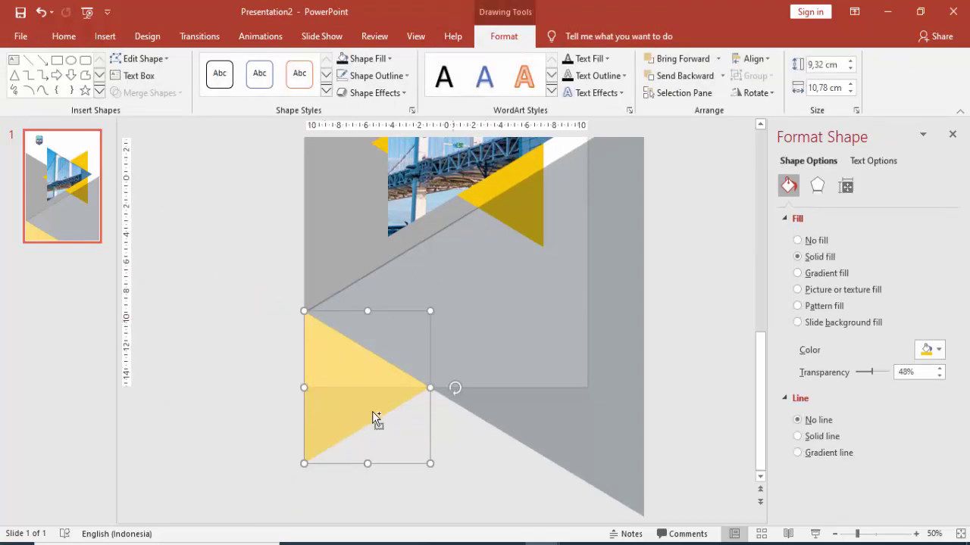
Paste a rectangle and size it over the yellow triangle's overhang below the page
key("ctrl+v")
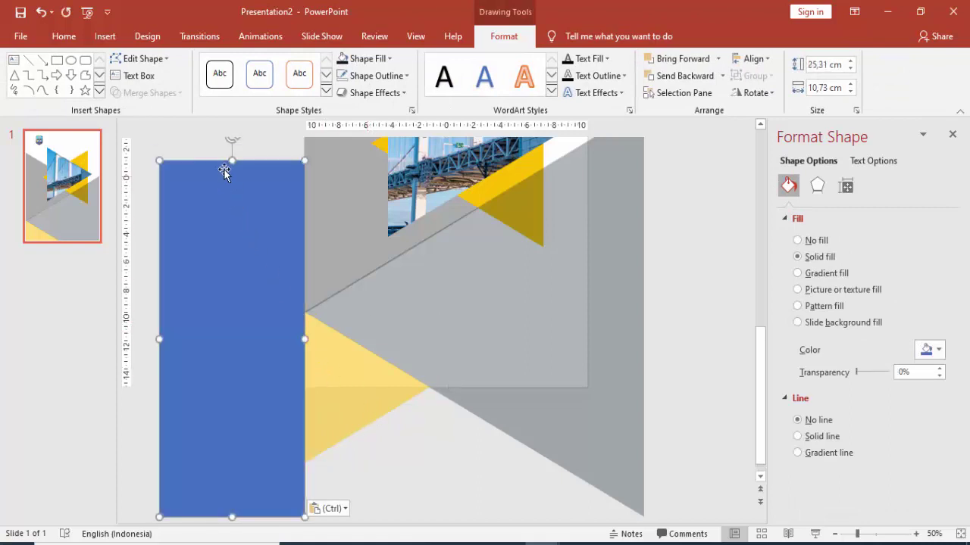
left_click_drag(231, 160, 262, 387)
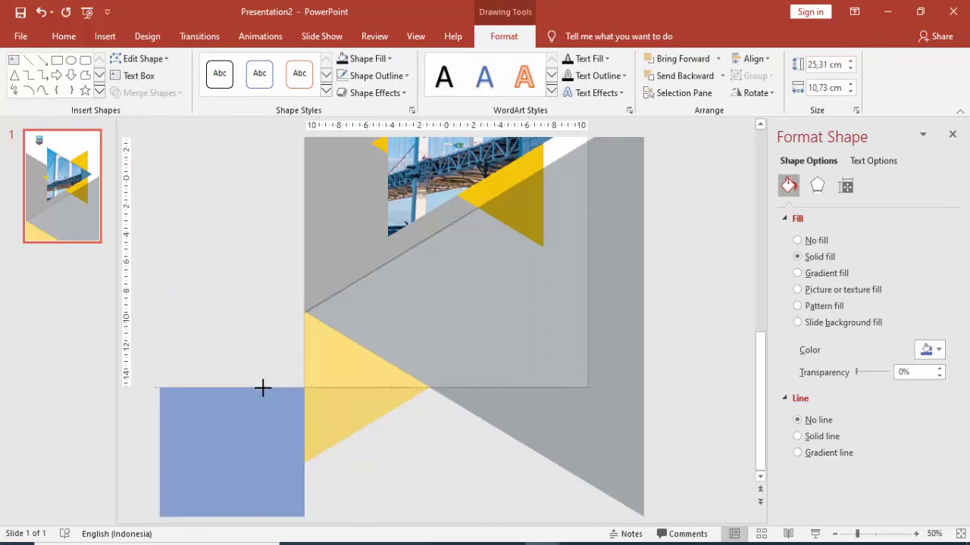
left_click_drag(305, 451, 467, 467)
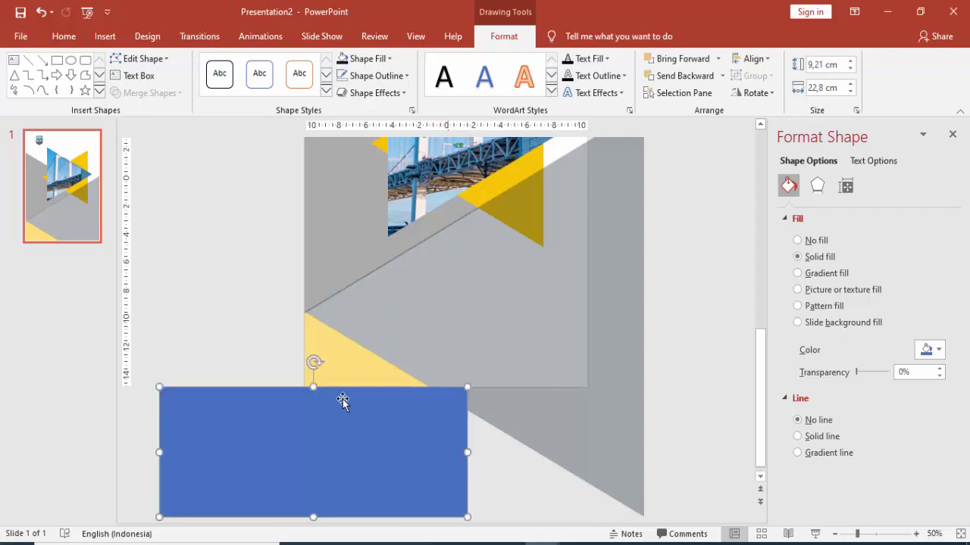
Subtract the rectangle from the yellow triangle and set its transparency to 0%
left_click(326, 354)
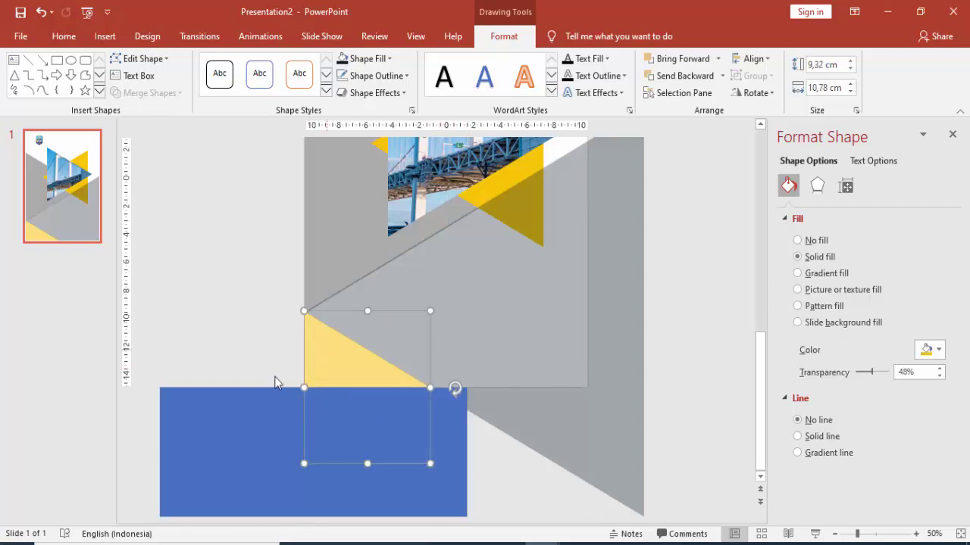
left_click(239, 404, "shift")
left_click(148, 92)
left_click(151, 184)
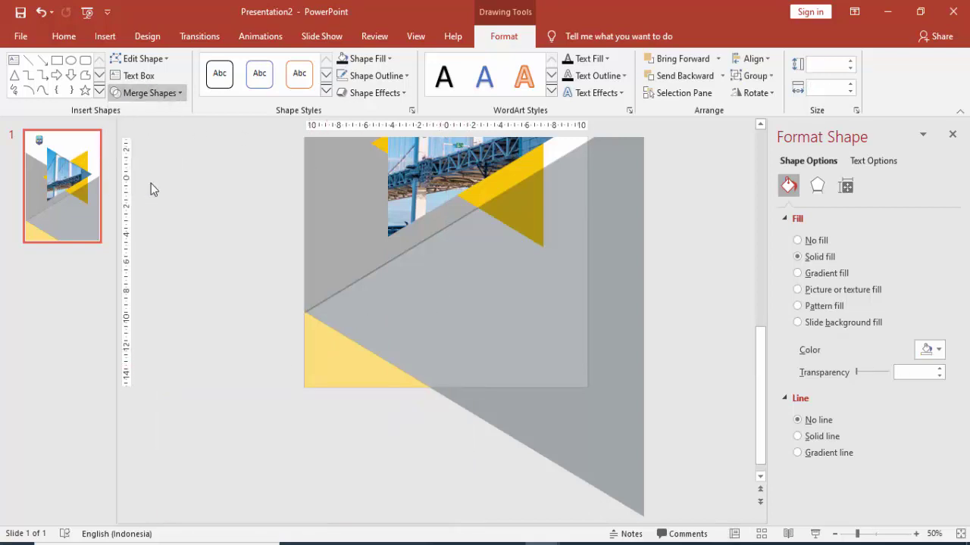
left_click_drag(871, 372, 844, 377)
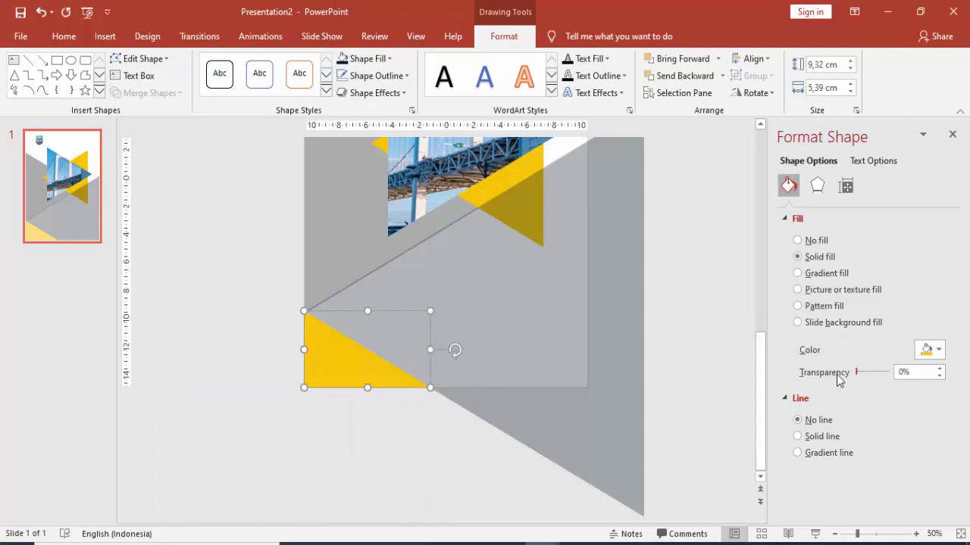
left_click(470, 435)
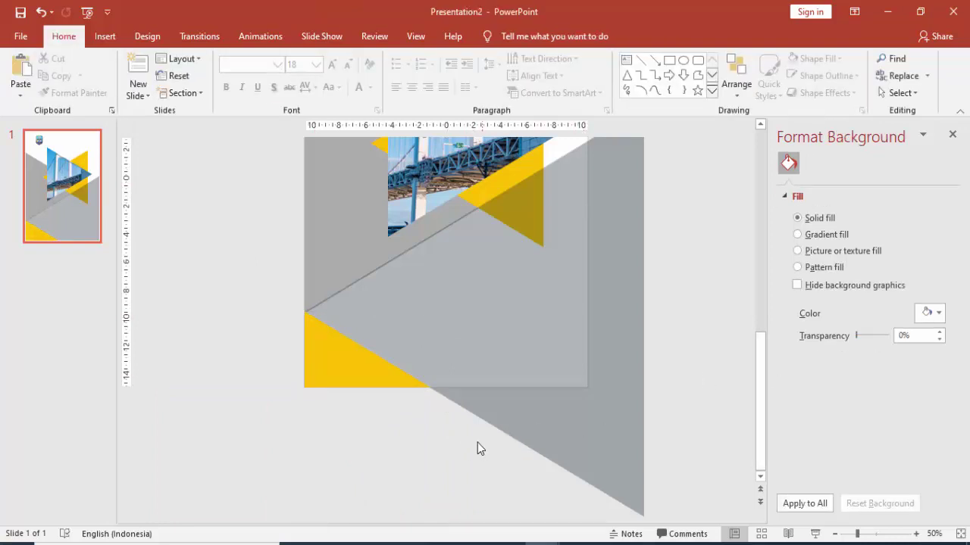
Paste a rectangle and place it along and just below the slide's bottom edge
key("ctrl+v")
left_click_drag(233, 160, 253, 385)
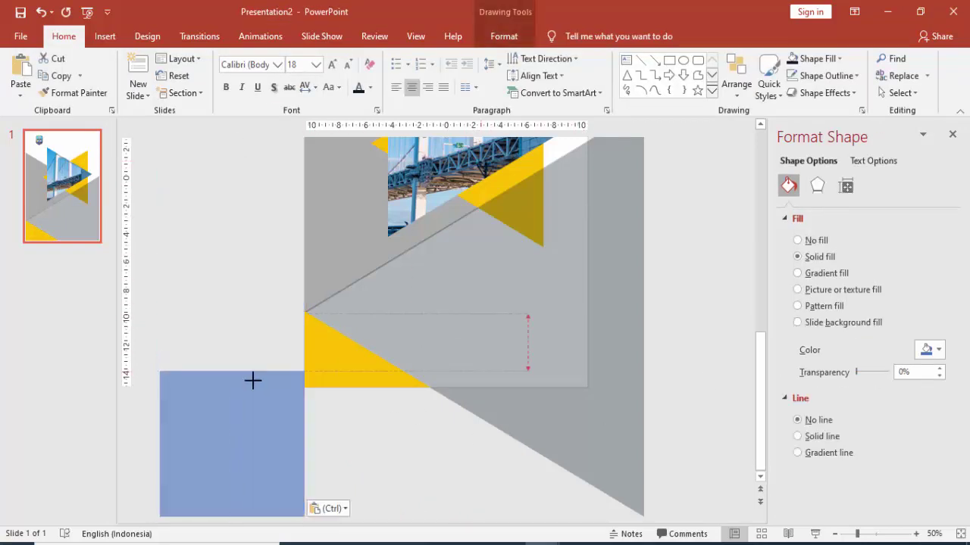
mouse_move(281, 430)
left_mouse_down()
mouse_move(465, 426)
mouse_move(726, 456)
left_mouse_up()
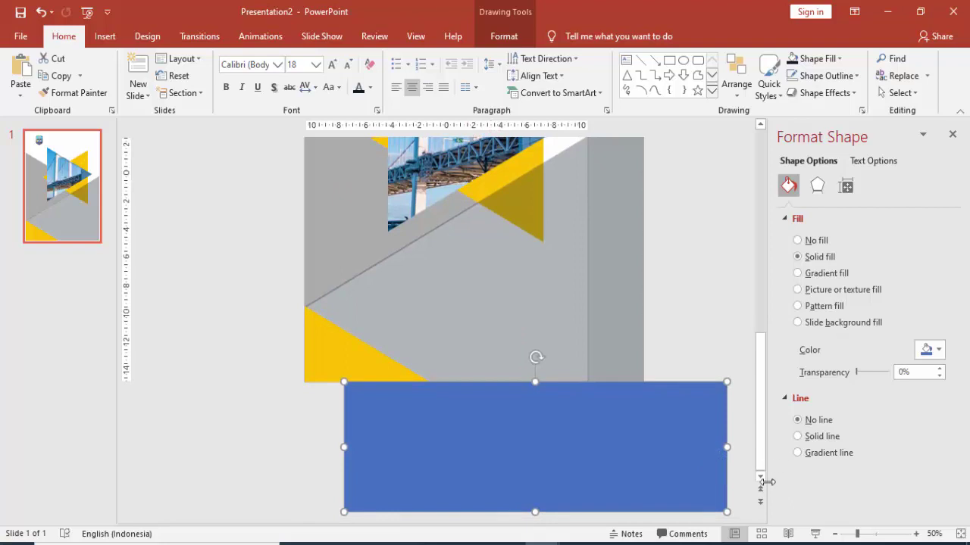
scroll(731, 482, "down", 1)
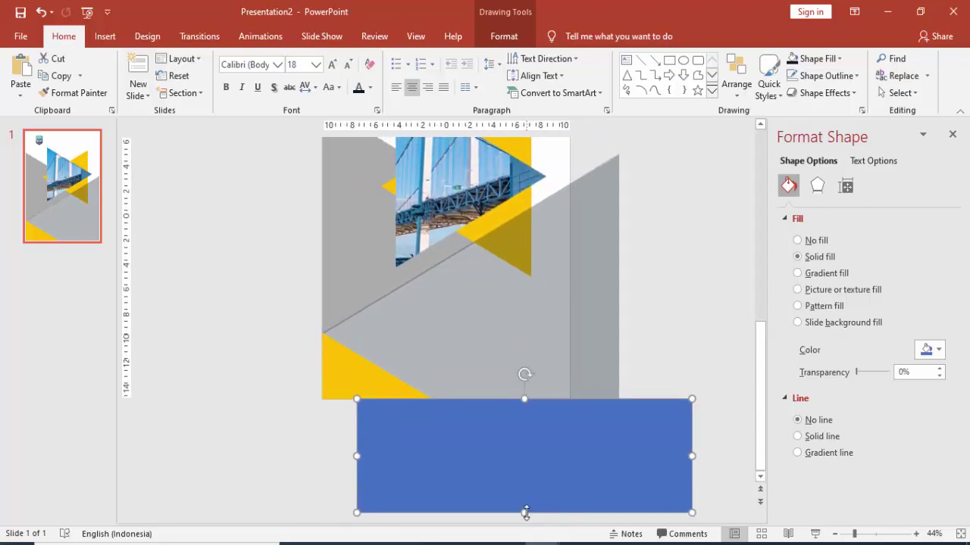
left_click_drag(525, 513, 526, 520)
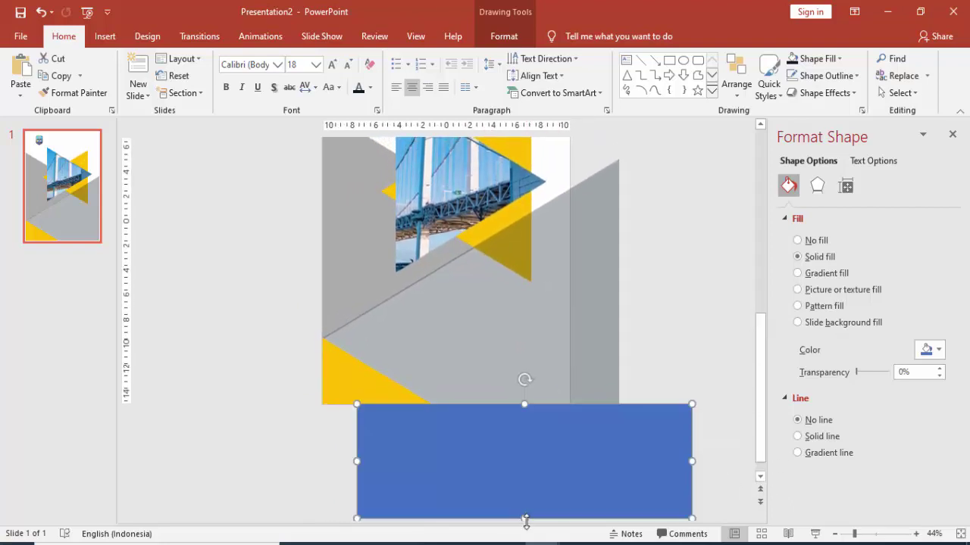
left_click(762, 472)
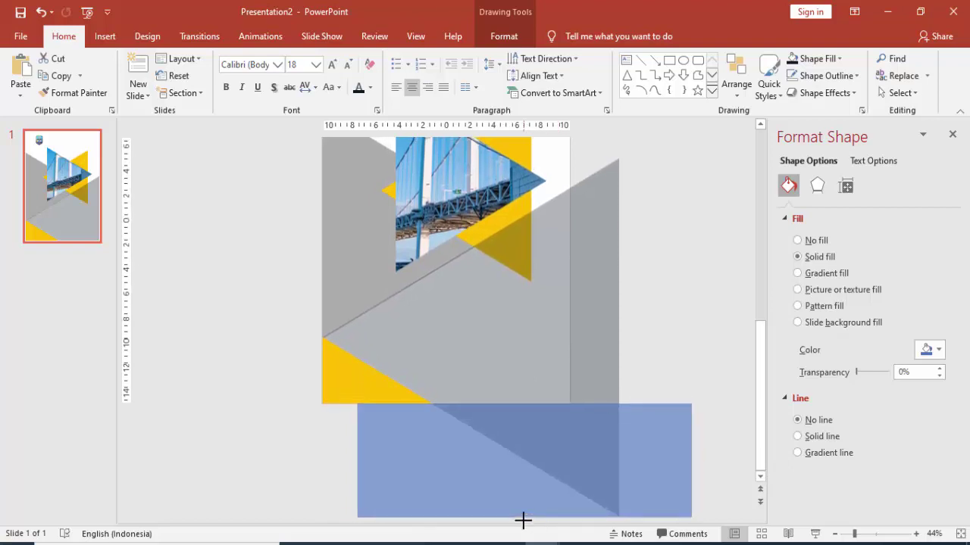
left_click_drag(523, 513, 523, 520)
scroll(644, 485, "down", 2)
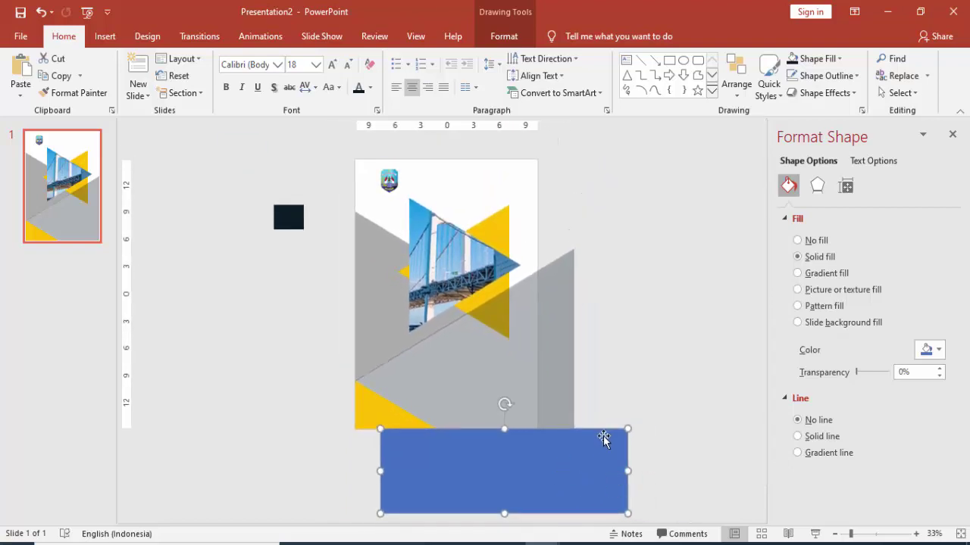
left_click_drag(506, 515, 504, 520)
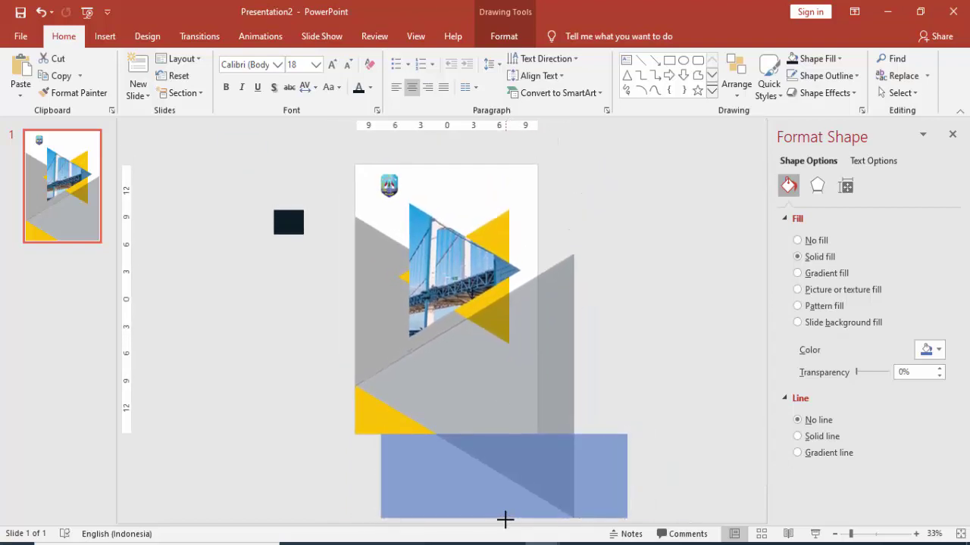
Subtract the bottom rectangle from the translucent grey diagonal shape
left_click(553, 380)
left_click(603, 456, "shift")
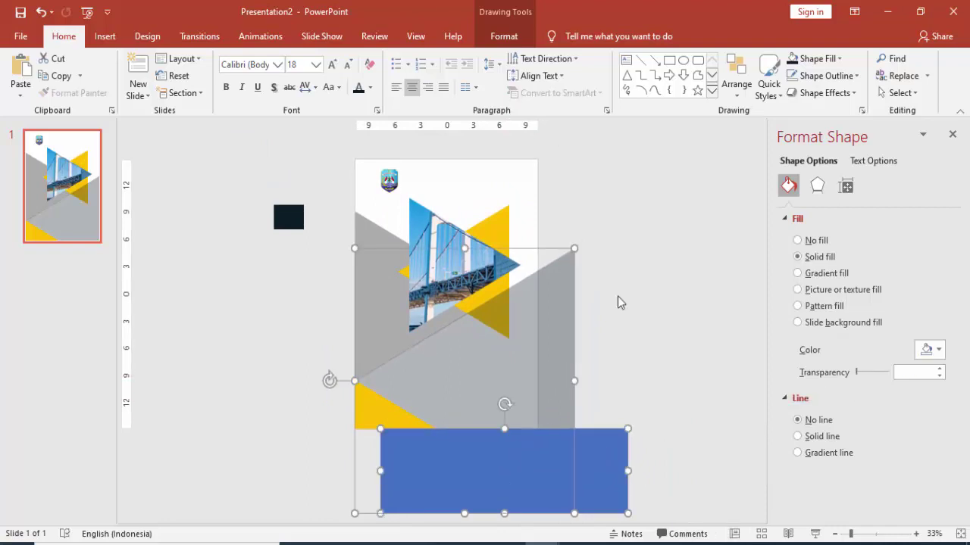
left_click(500, 35)
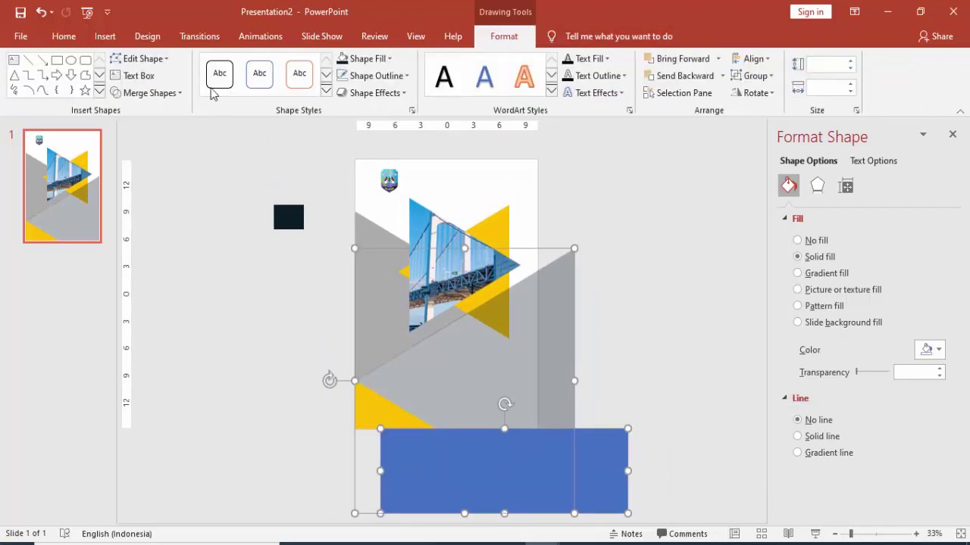
left_click(151, 92)
left_click(146, 184)
left_click(612, 253)
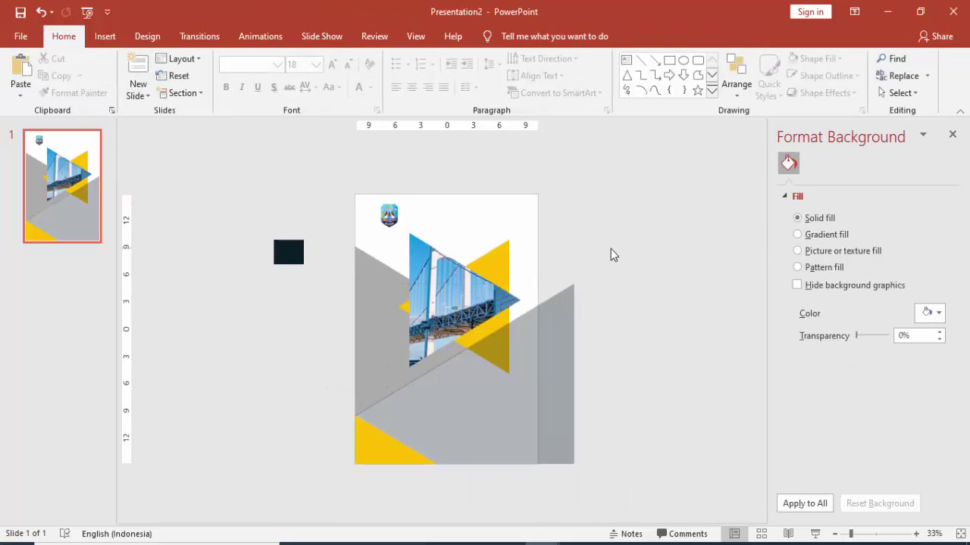
Trim the diagonal shape flush with the right edge using another pasted rectangle and Subtract
key("ctrl+v")
mouse_move(329, 346)
left_mouse_down()
mouse_move(606, 304)
mouse_move(604, 316)
left_mouse_up()
scroll(589, 321, "up", 5, "ctrl")
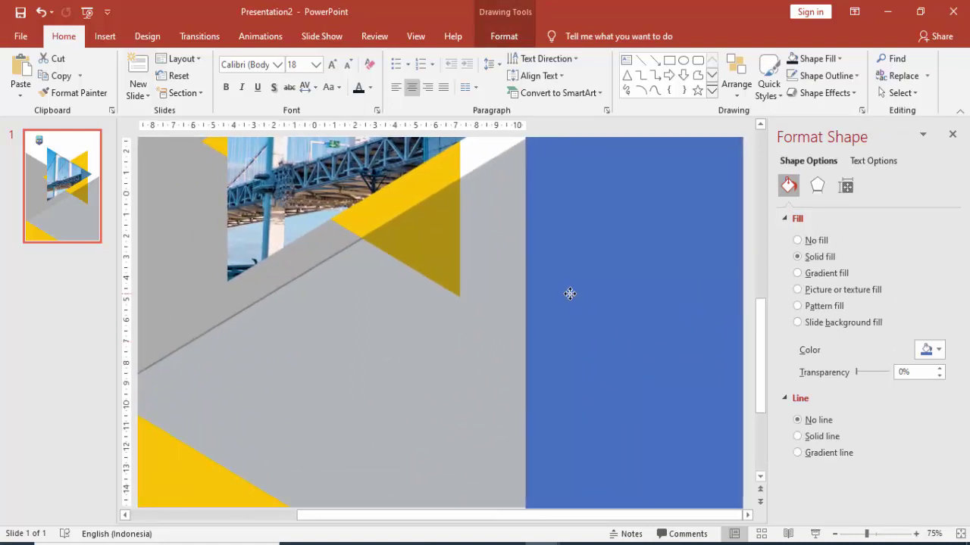
left_click(487, 329)
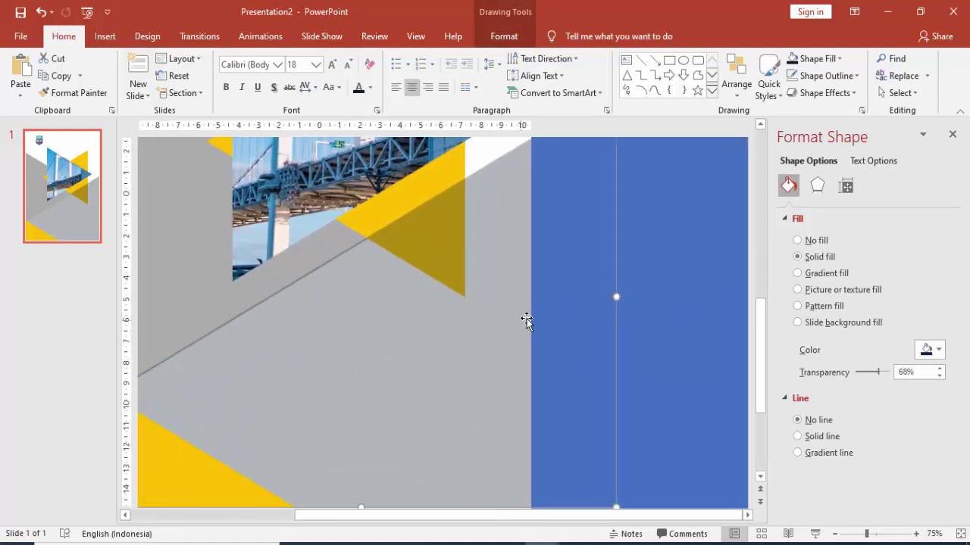
scroll(579, 303, "down", 3)
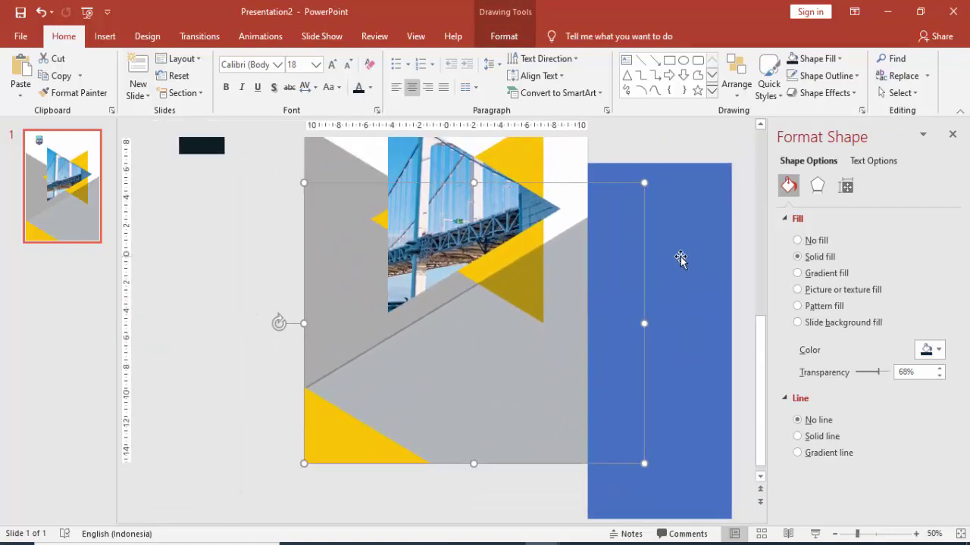
left_click(680, 259, "shift")
left_click(504, 36)
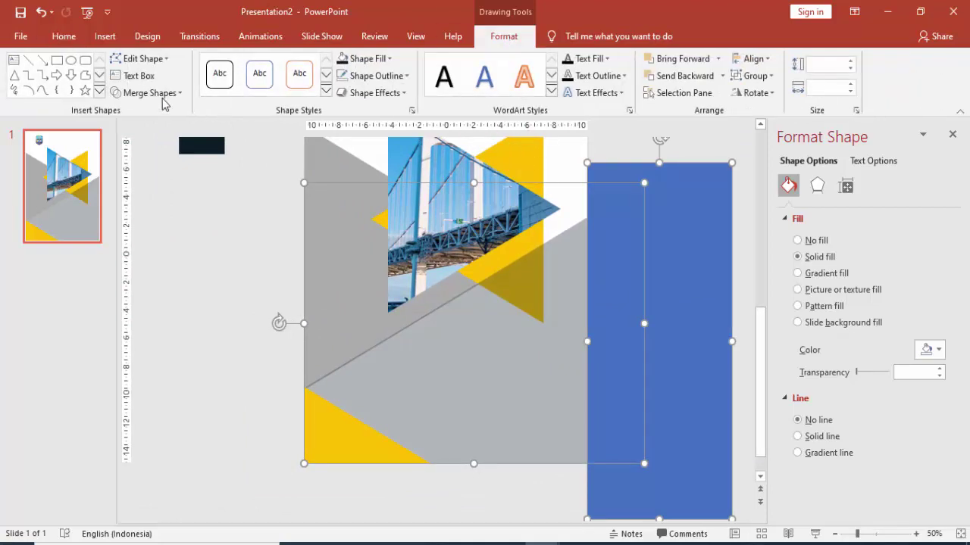
left_click(162, 99)
left_click(144, 182)
left_click(139, 201)
scroll(485, 412, "up", 1)
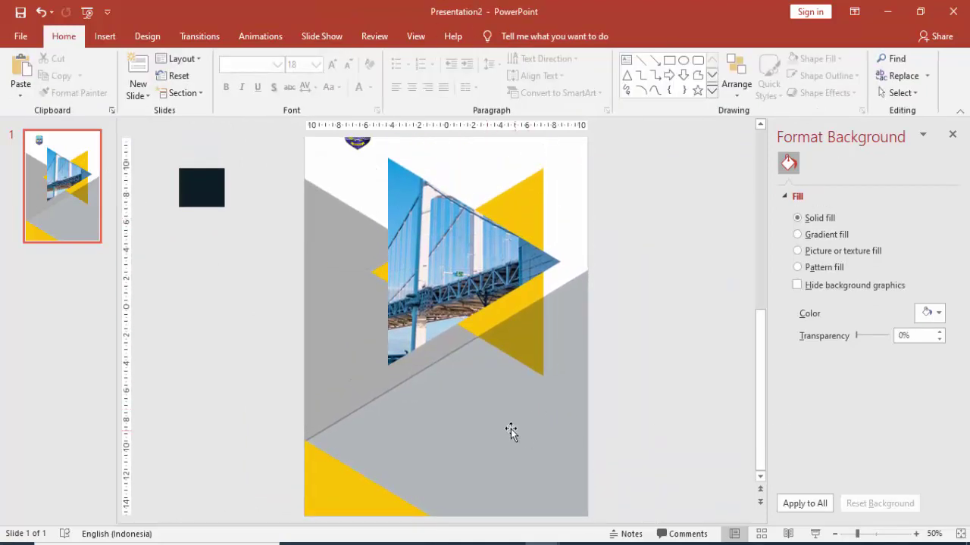
left_click(511, 430)
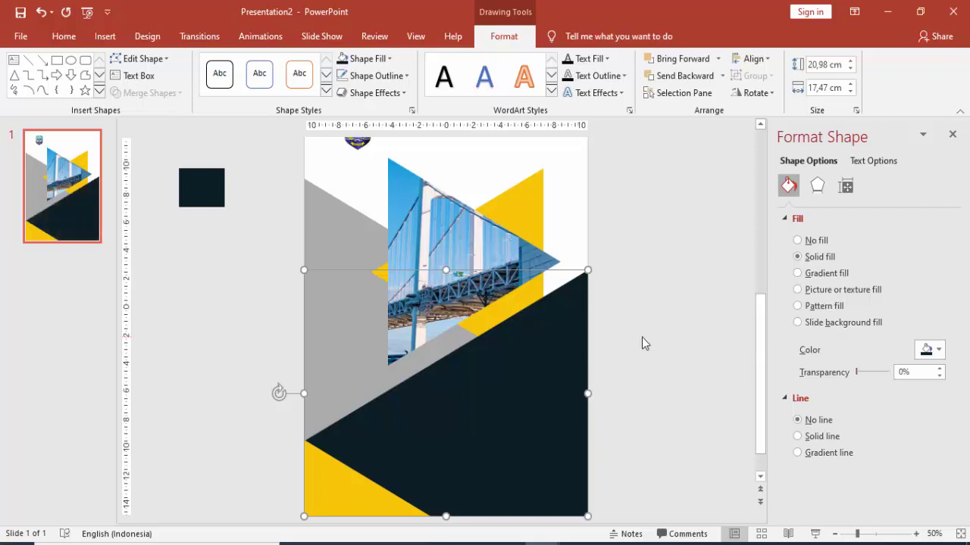
Delete the small dark rectangle sitting beside the slide
left_click(642, 338)
scroll(700, 321, "down", 2, "ctrl")
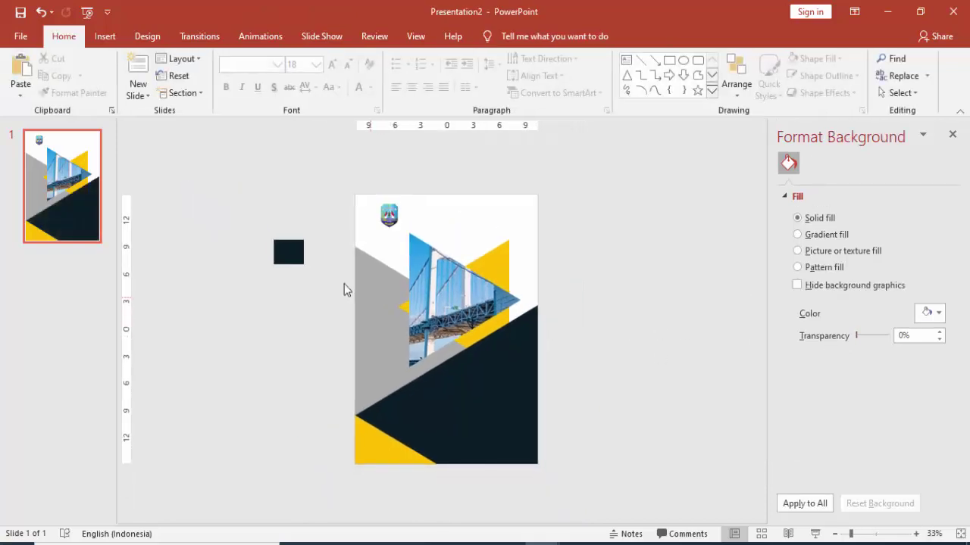
left_click(288, 251)
key("Delete")
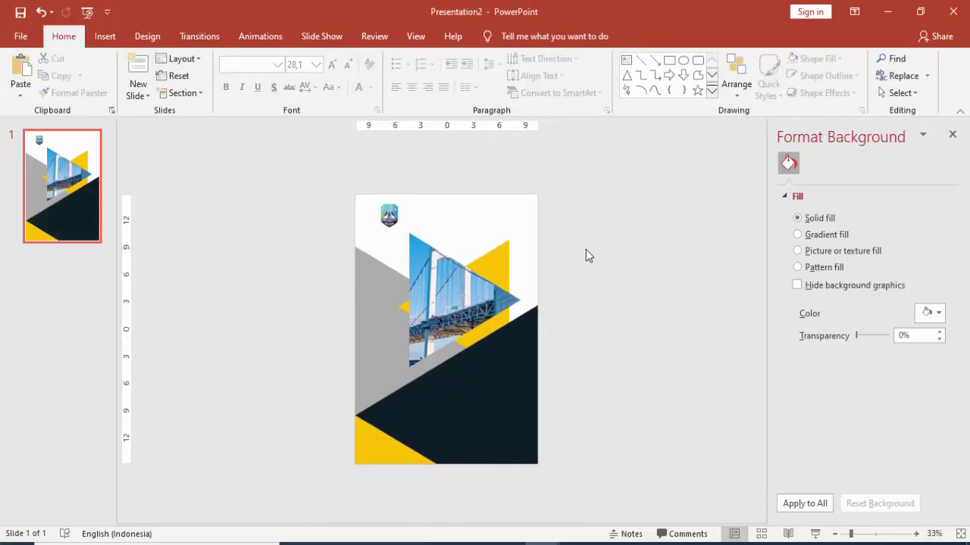
scroll(426, 175, "up", 2, "ctrl")
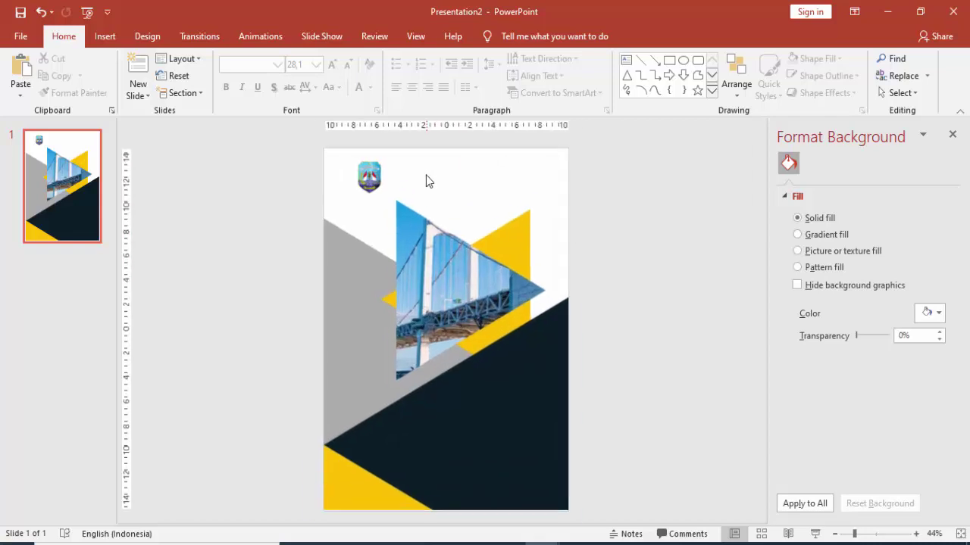
scroll(488, 176, "up", 1)
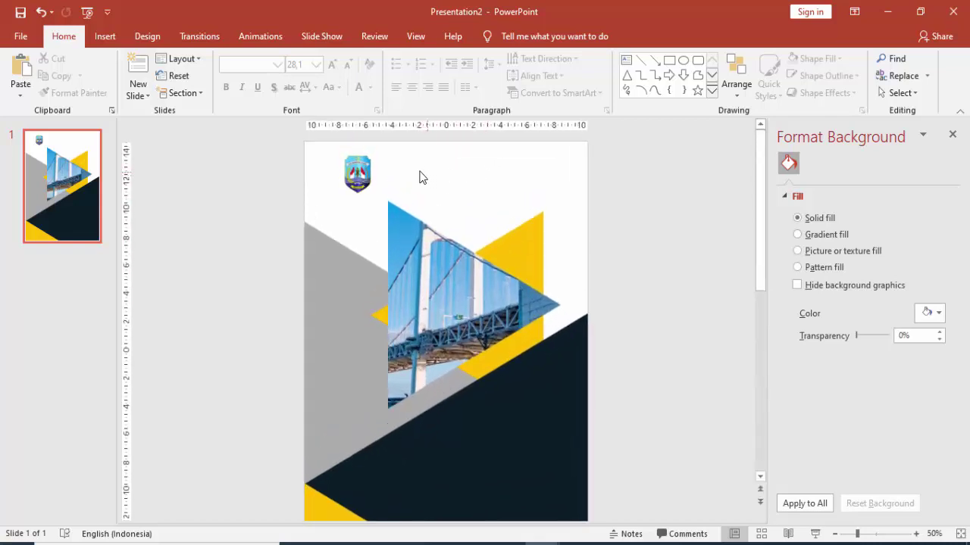
Add a text box beside the logo reading 'DINAS PEKERJAAN UMUM & TATA RUANG'
left_click(104, 36)
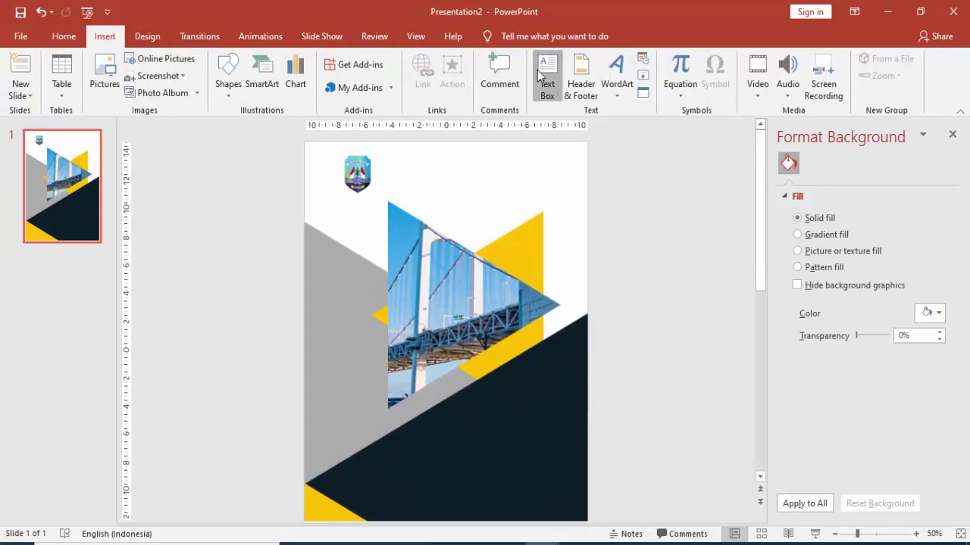
left_click(543, 86)
left_click(388, 165)
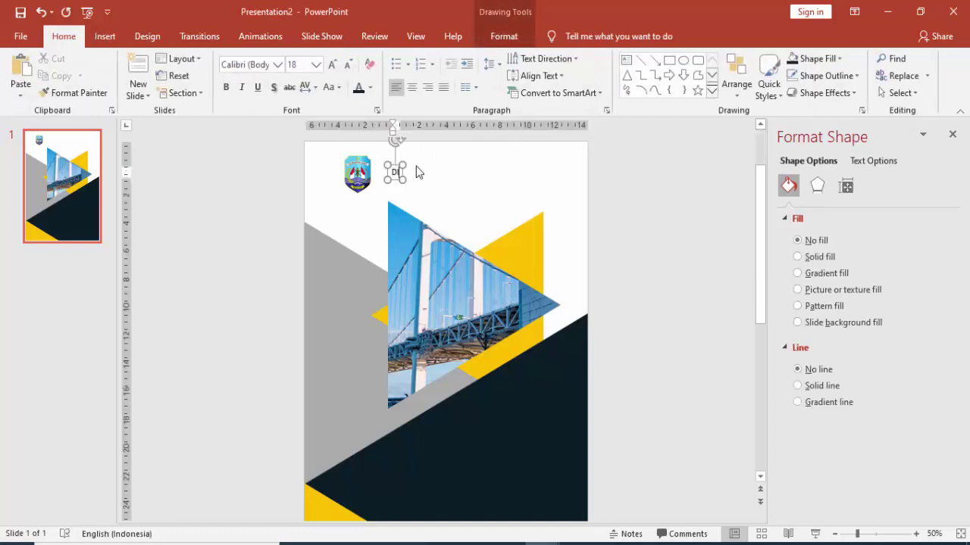
type("DINAS PEKERJ")
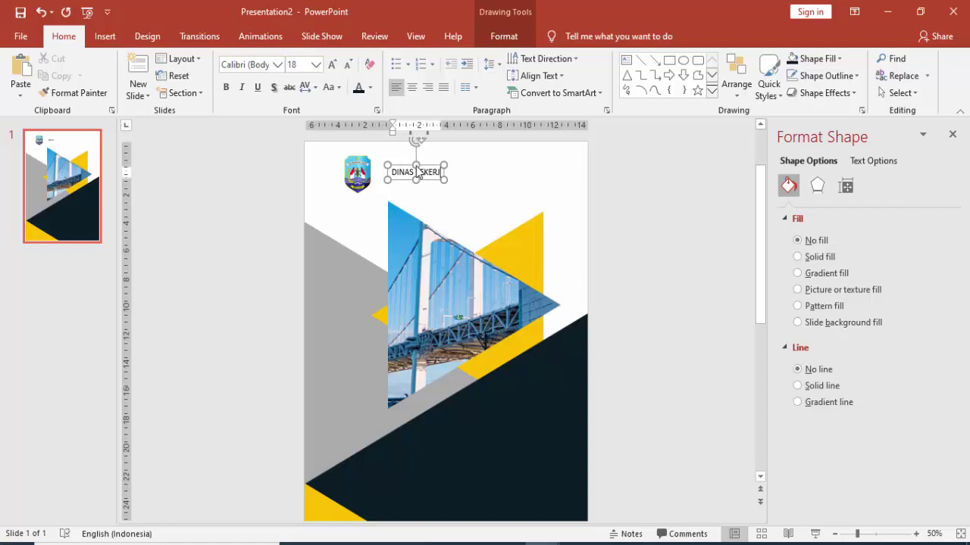
type("AAN YU")
key("BackSpace")
key("BackSpace")
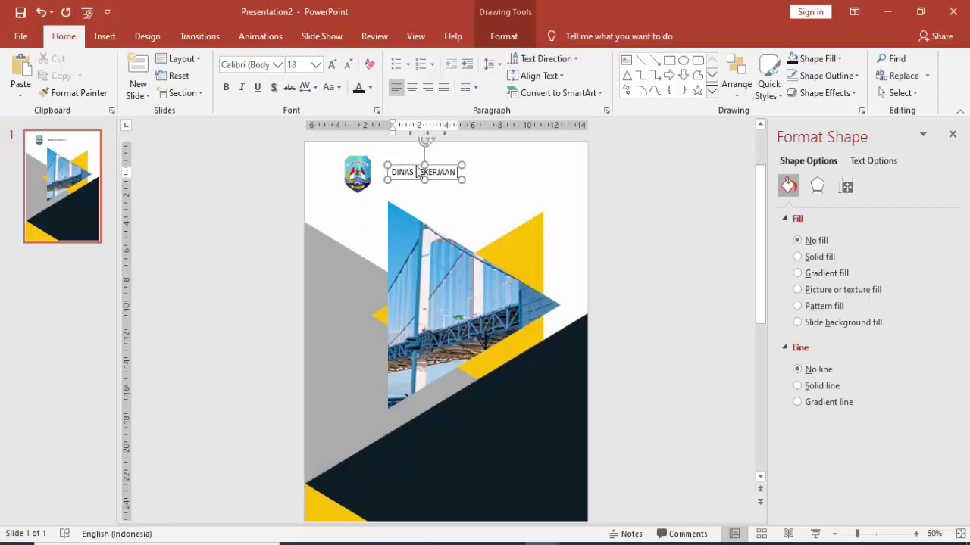
type("UMUM ")
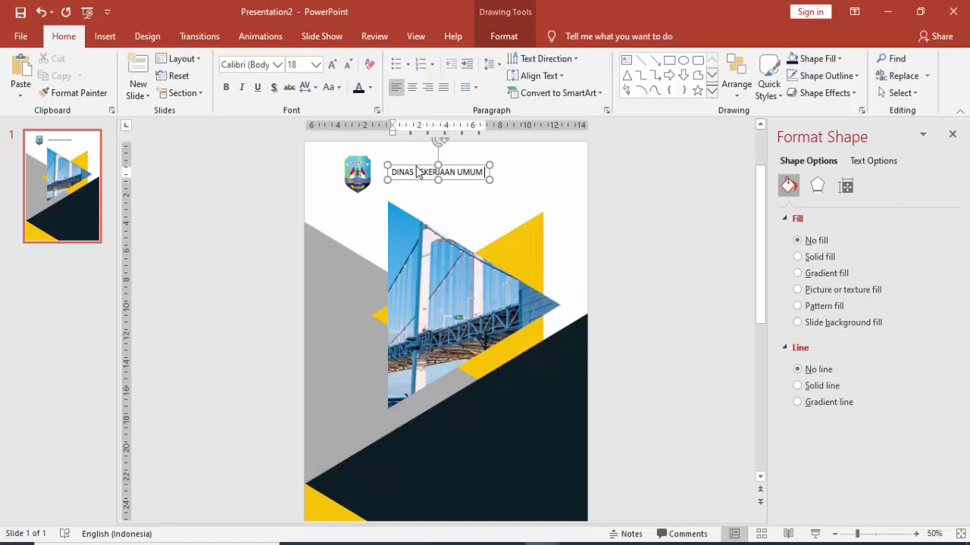
type("& TAT")
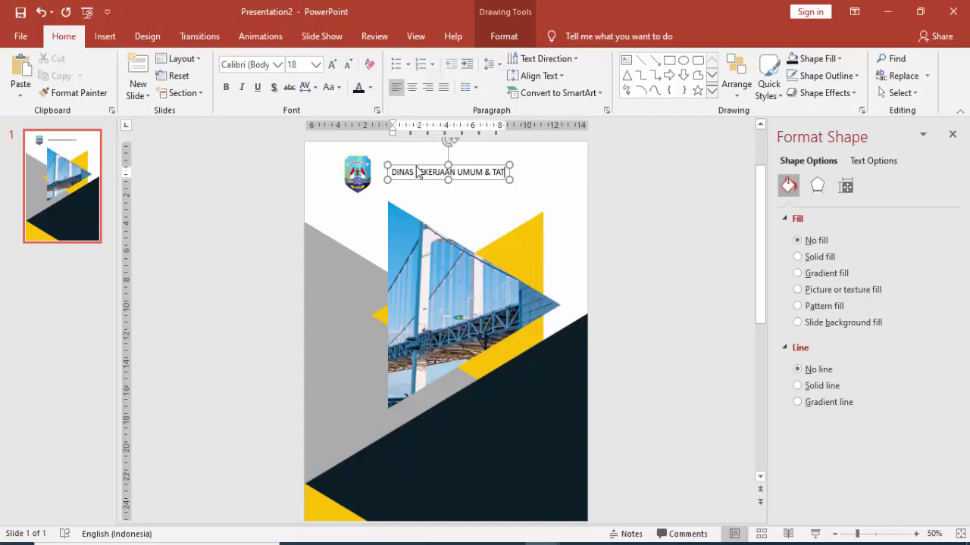
type("A RUANG")
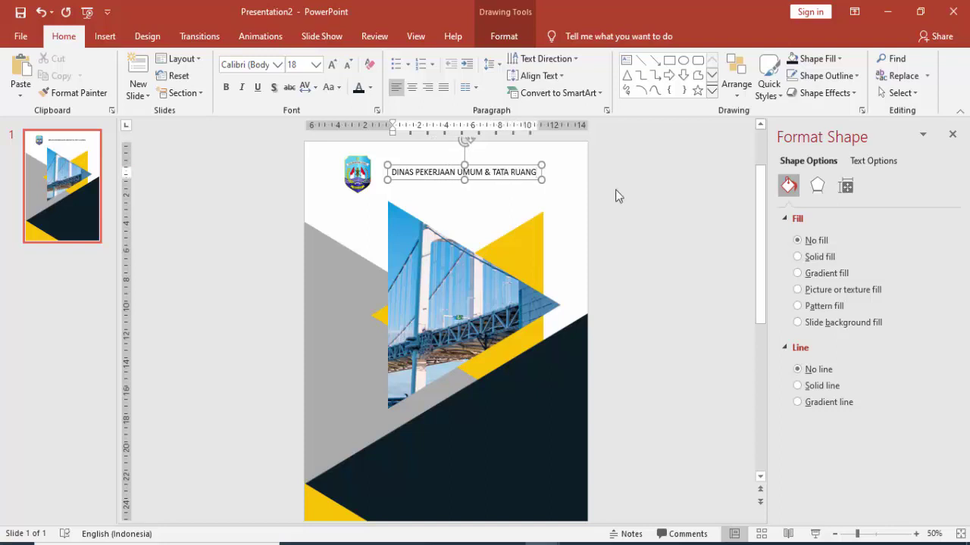
left_click(616, 195)
scroll(414, 154, "up", 5)
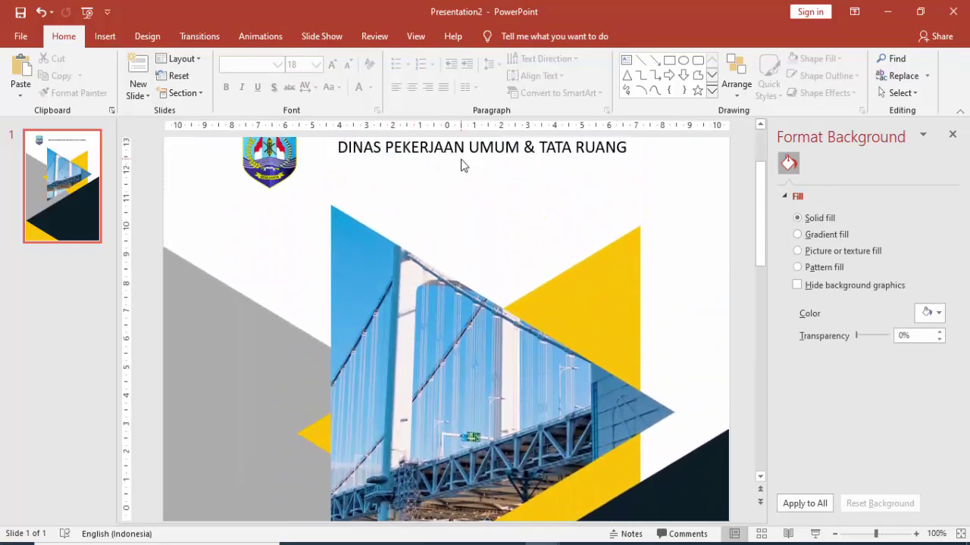
scroll(463, 165, "up", 1)
Nudge the agency title slightly up and left and set its font to Raleway
left_click(436, 191)
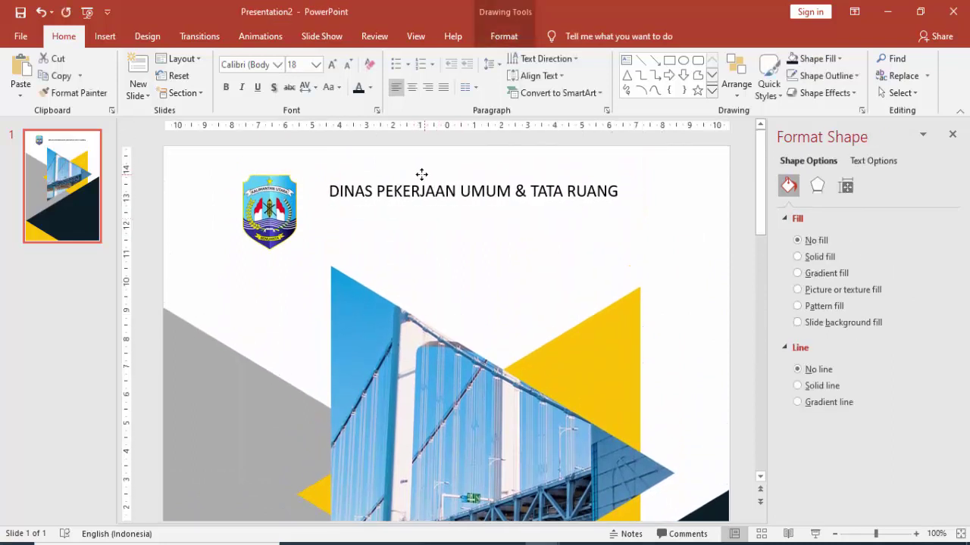
left_click_drag(422, 174, 415, 173)
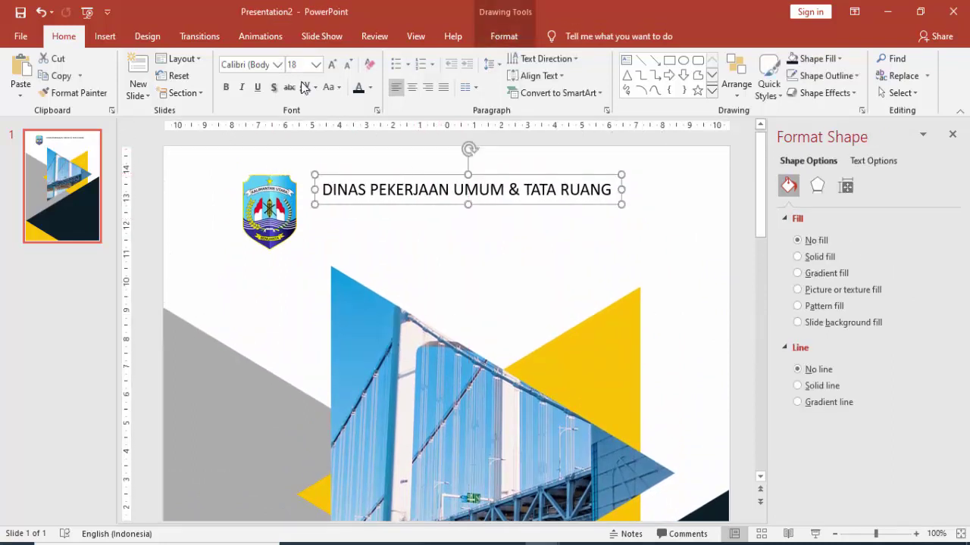
left_click(241, 65)
type("Raleway")
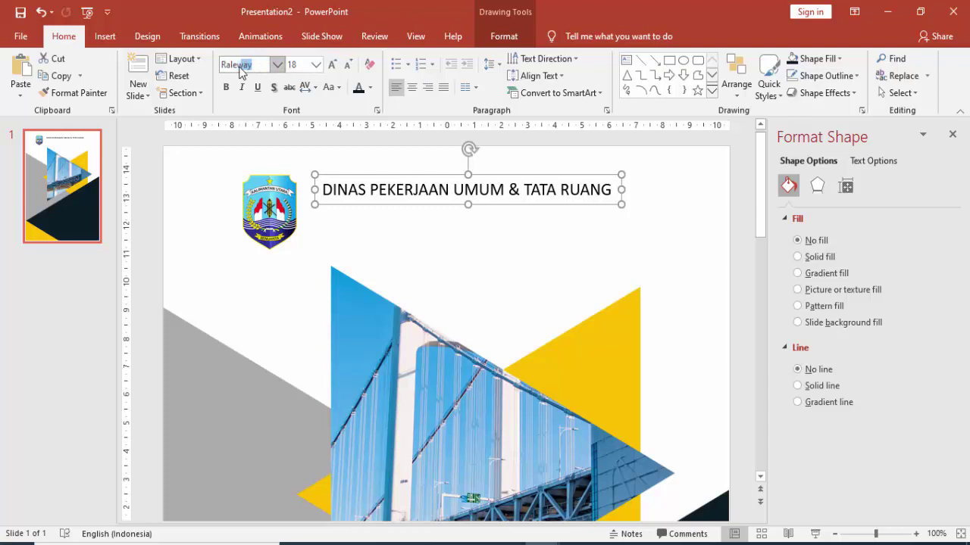
key("Return")
Make the title bold, 16 pt and orange, and place a duplicate just below it
left_click(226, 87)
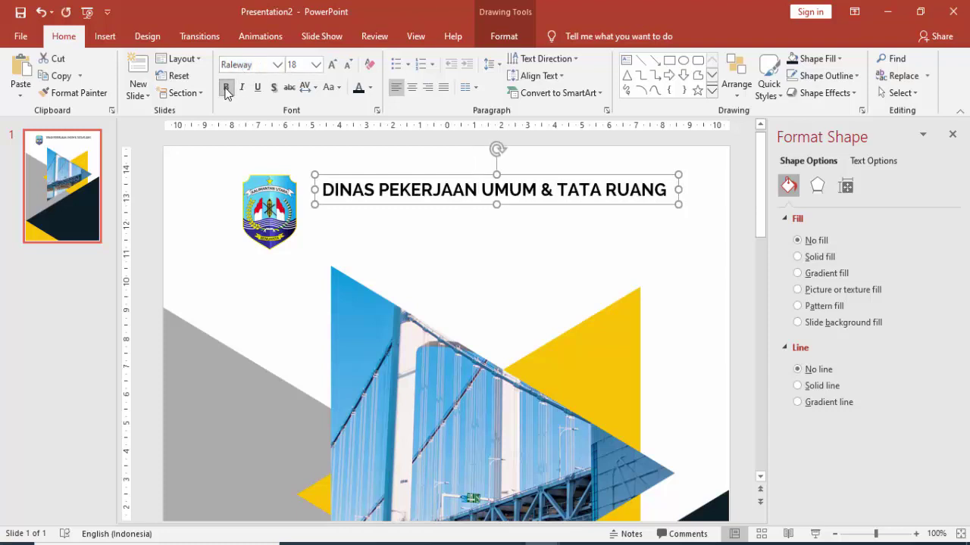
left_click(316, 65)
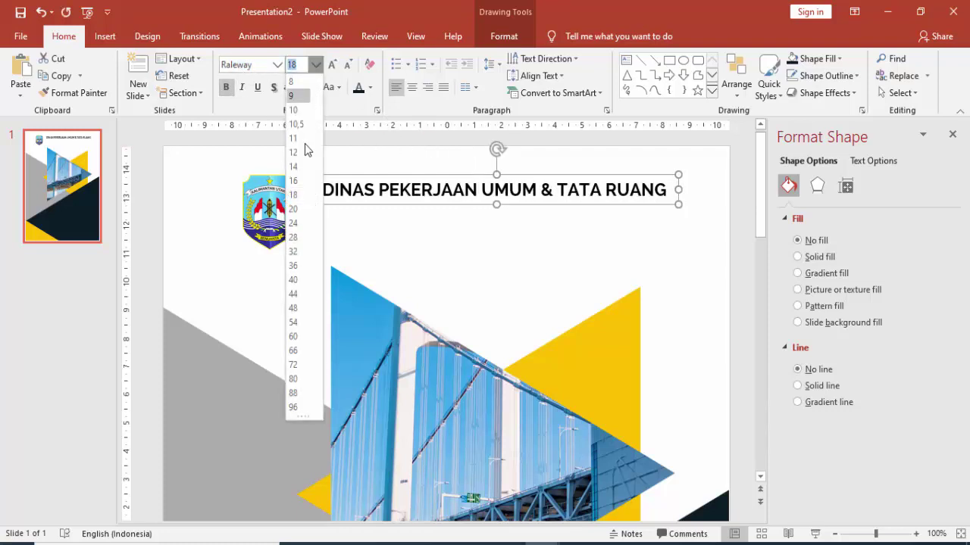
left_click(296, 181)
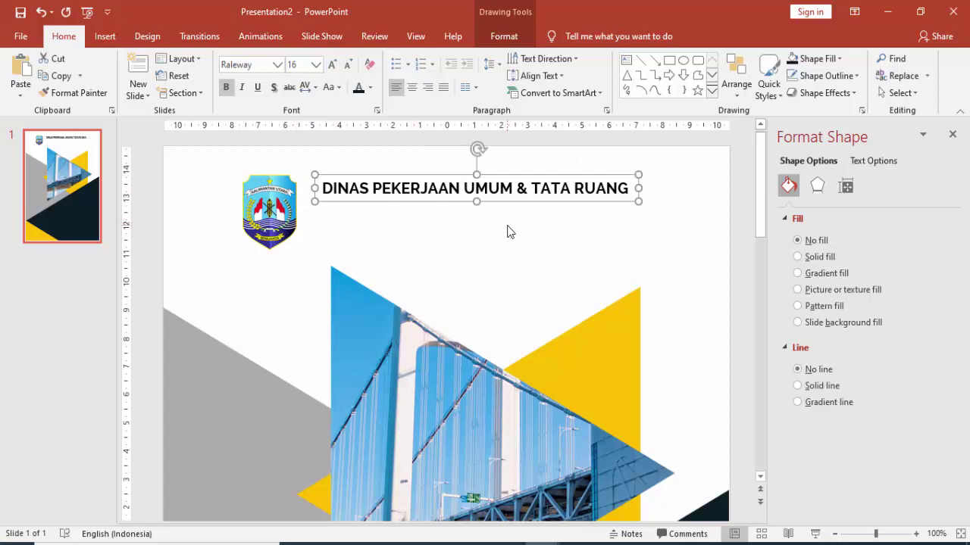
left_click(370, 88)
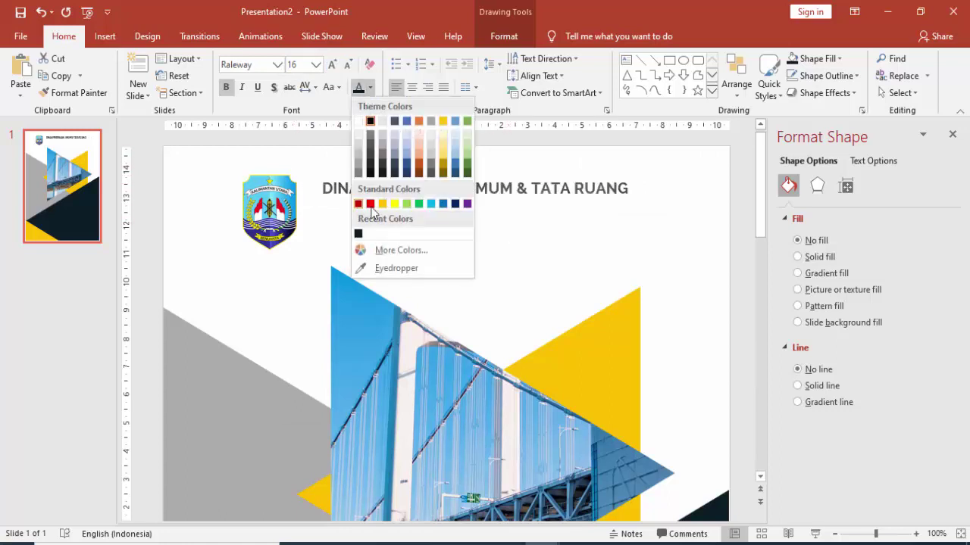
left_click(382, 205)
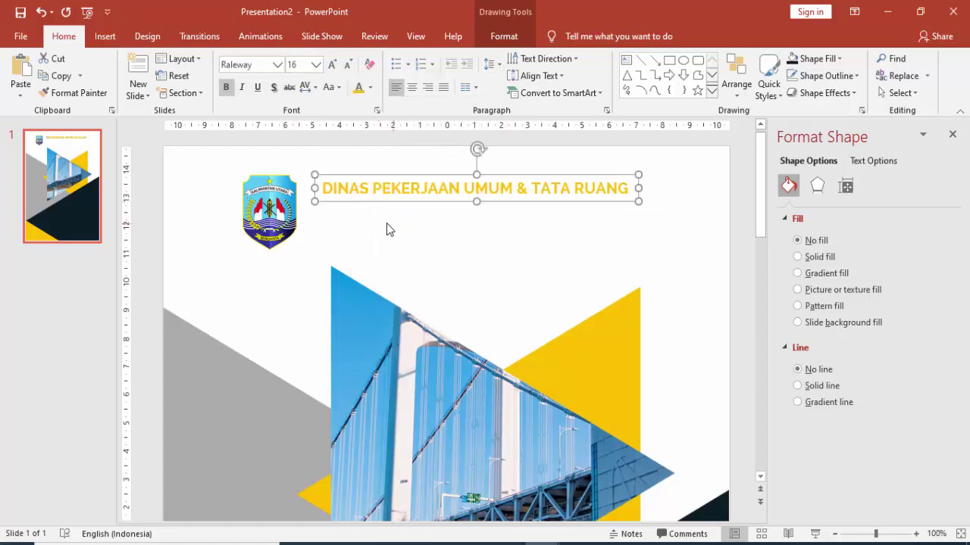
left_click_drag(406, 201, 403, 221)
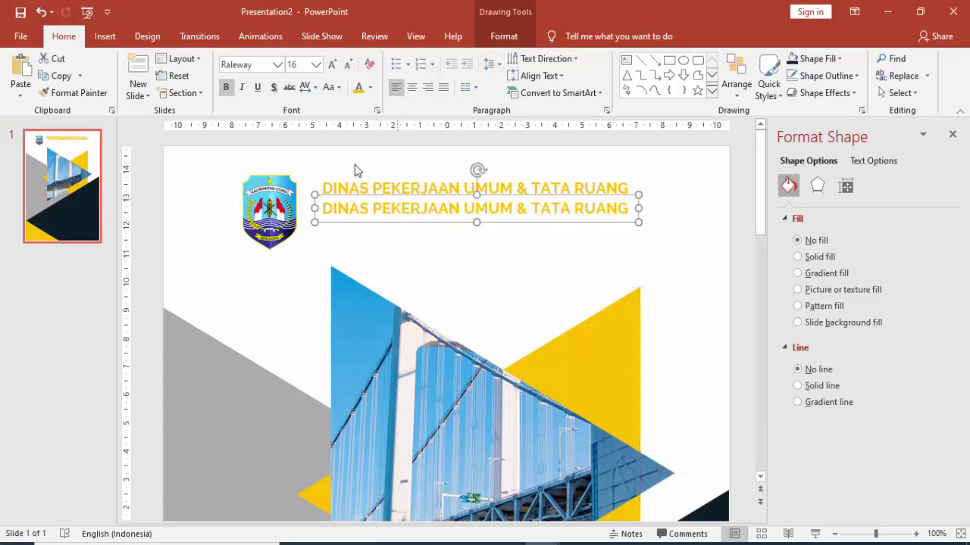
Shrink the copied title line to 14 pt and give it a dark font colour
left_click(316, 64)
left_click(296, 166)
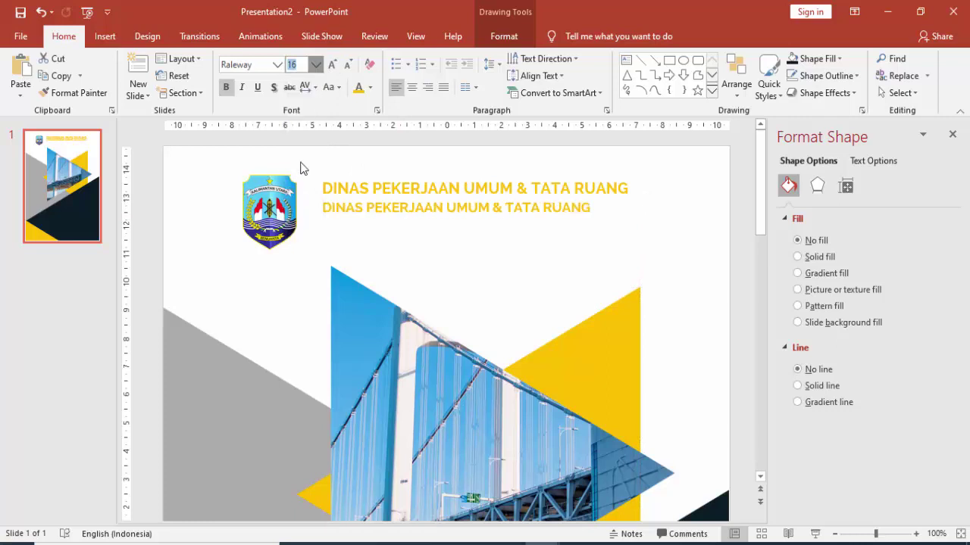
left_click(371, 88)
left_click(361, 232)
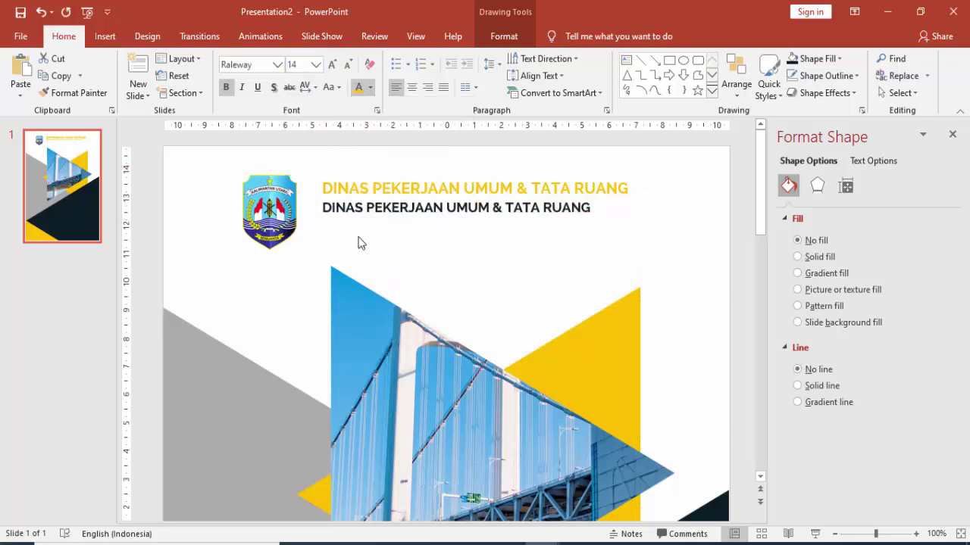
Replace the copied line's text with 'PROVINSI KALIMANTAN UTARA'
left_click(326, 205)
left_click_drag(323, 207, 354, 206)
left_click_drag(460, 206, 594, 208)
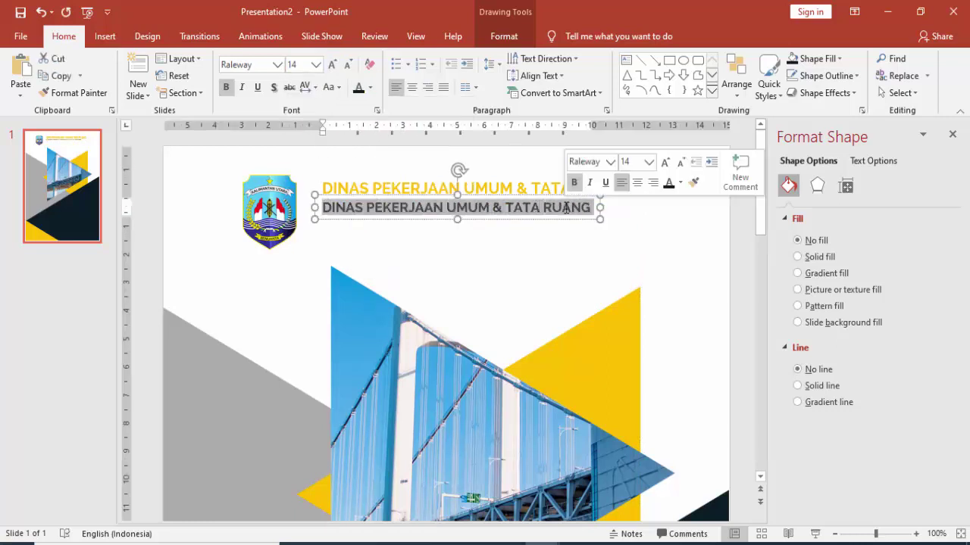
type("PROVINSI KA")
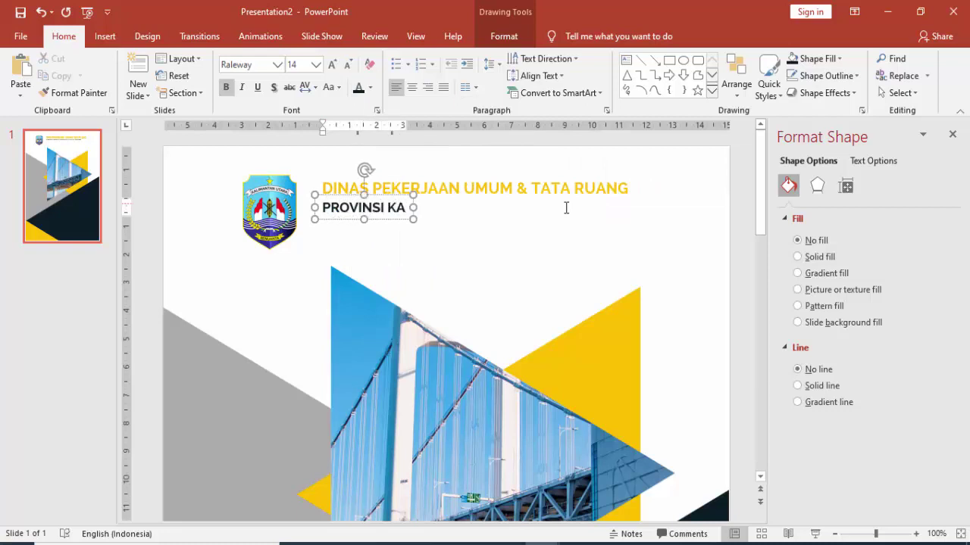
type("LIMANTAN UT")
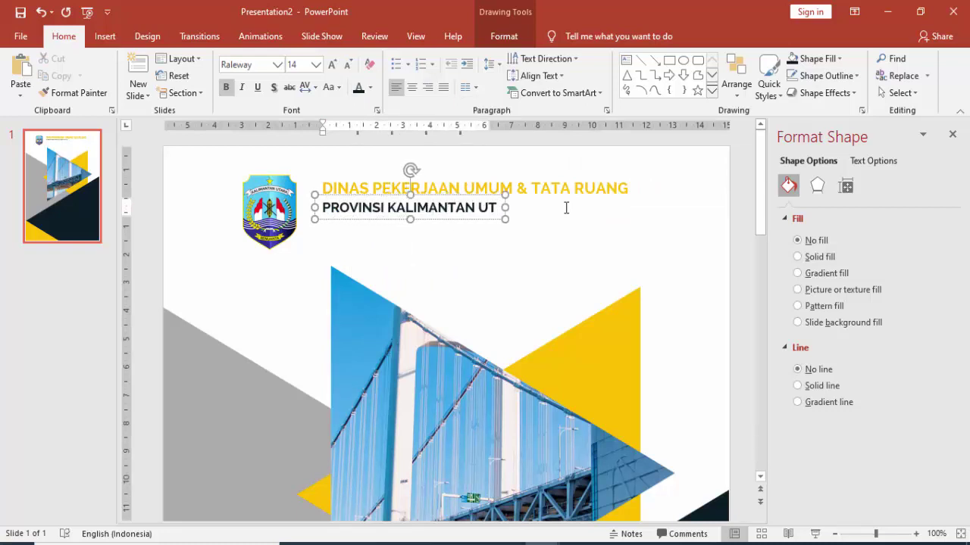
type("ARA")
left_click(602, 228)
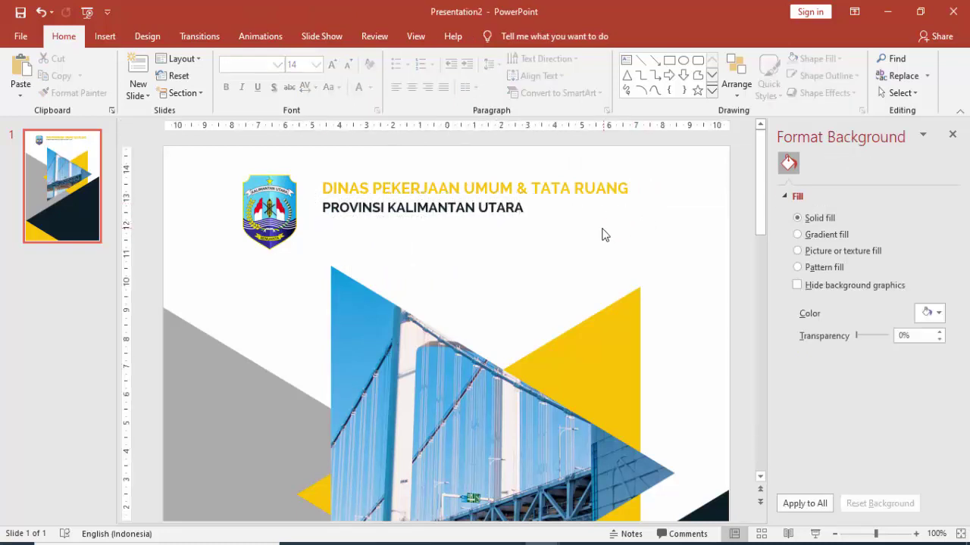
scroll(602, 231, "down", 3)
Duplicate the agency title onto the navy area below the photo, coloured white and right-aligned
left_click(516, 181)
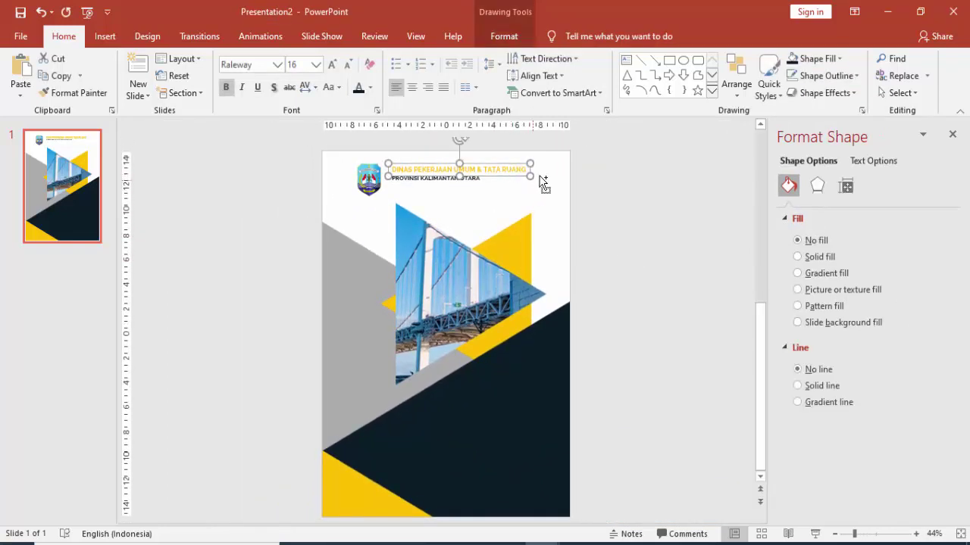
left_click_drag(519, 186, 537, 392)
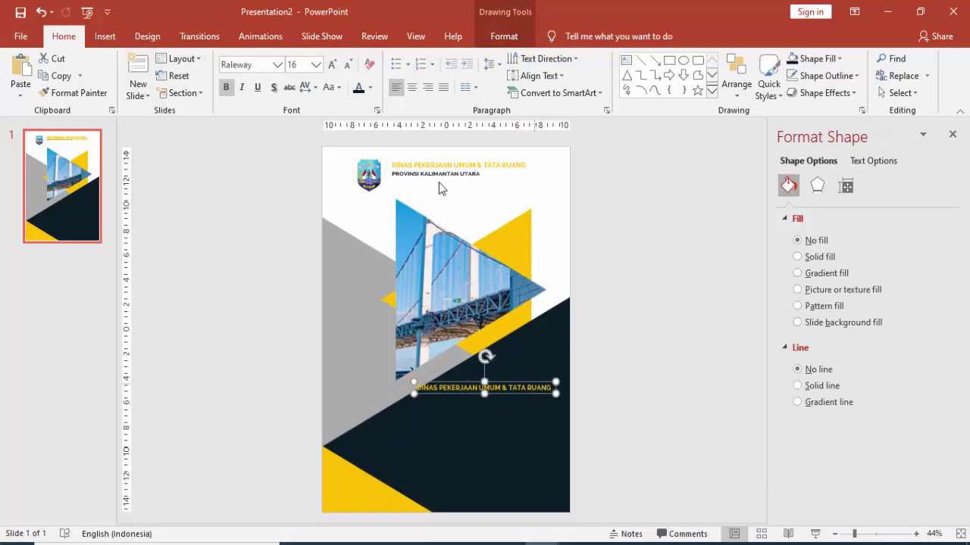
left_click(370, 87)
left_click(364, 141)
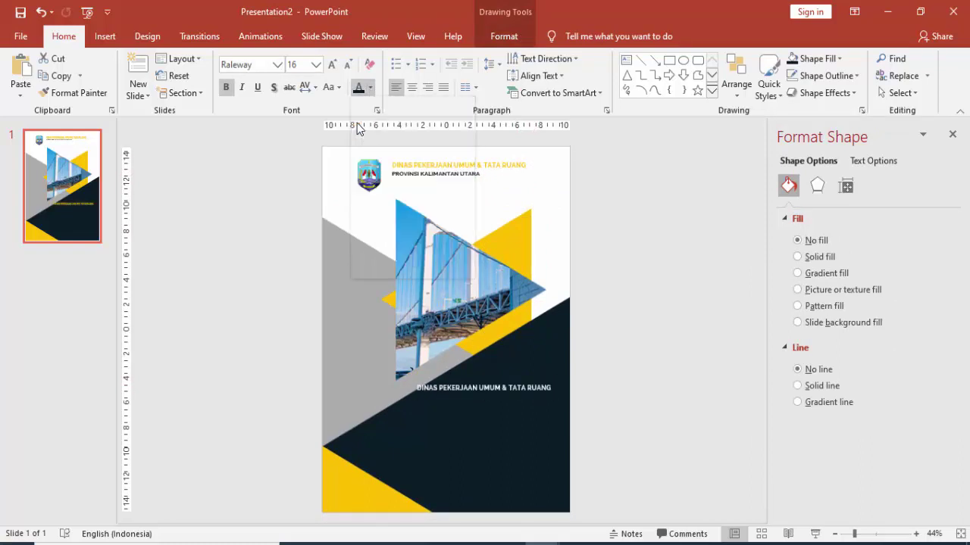
left_click(427, 87)
Select all the text of the copied title on the navy area
scroll(542, 401, "up", 1, "ctrl")
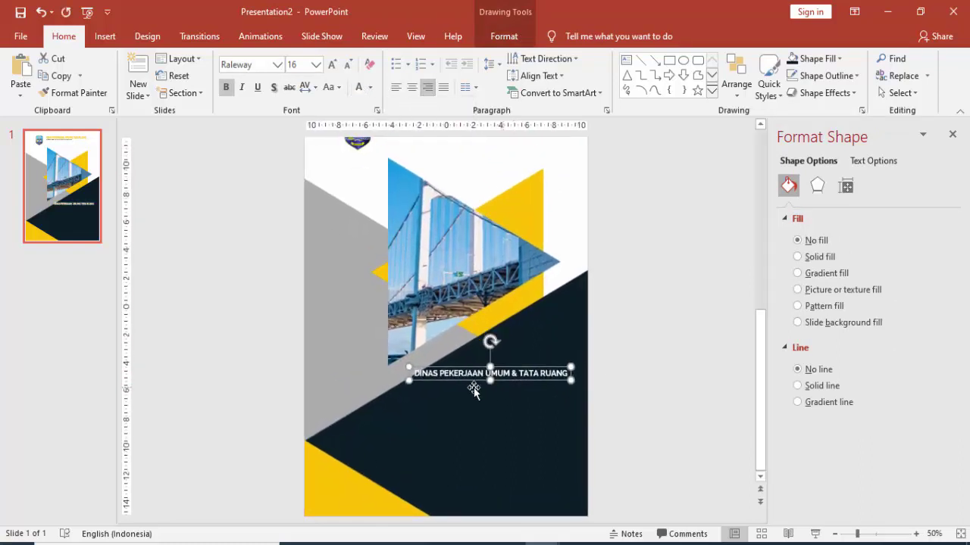
left_click(416, 374)
left_click_drag(416, 373, 570, 374)
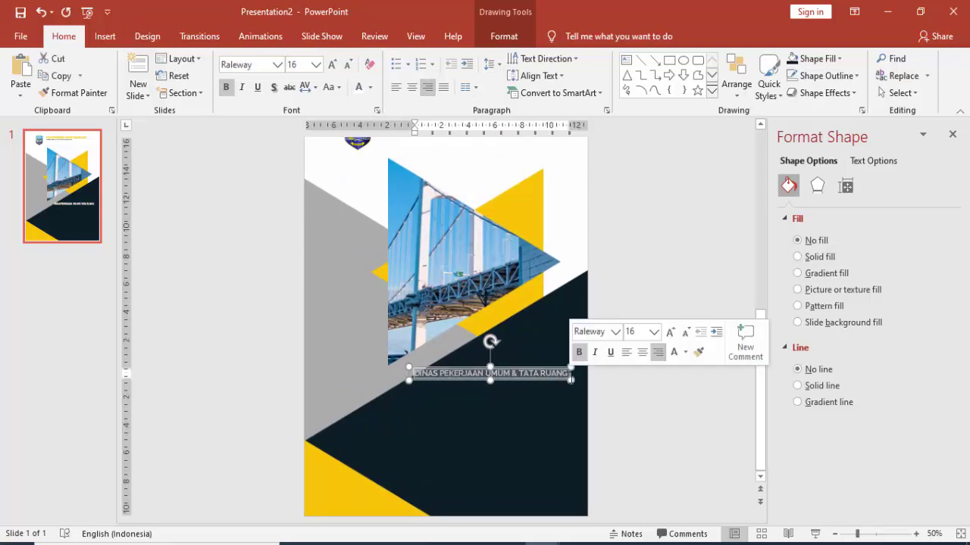
Retype the navy-area line as 'LAPORAN KEGIATAN' and duplicate its box just below
type("LAPO")
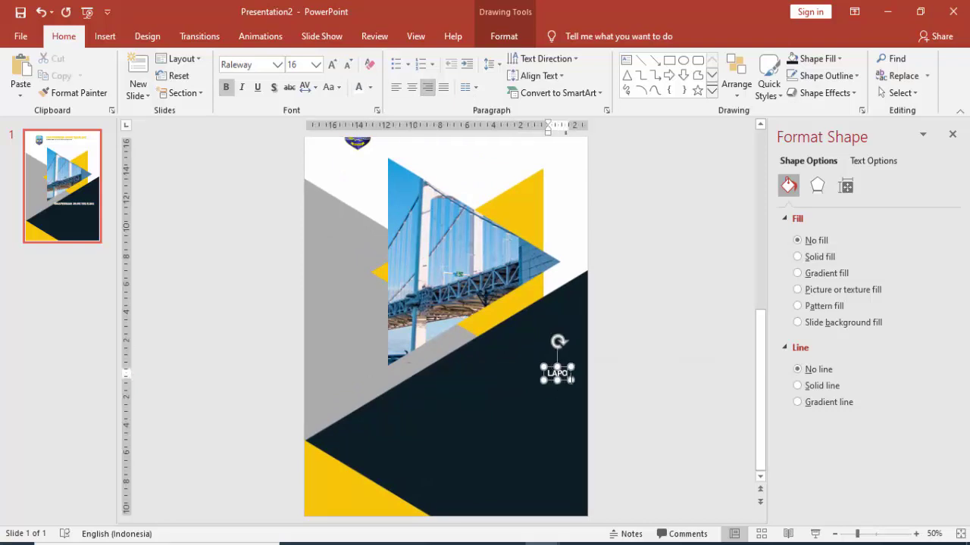
type("RAN KEGI")
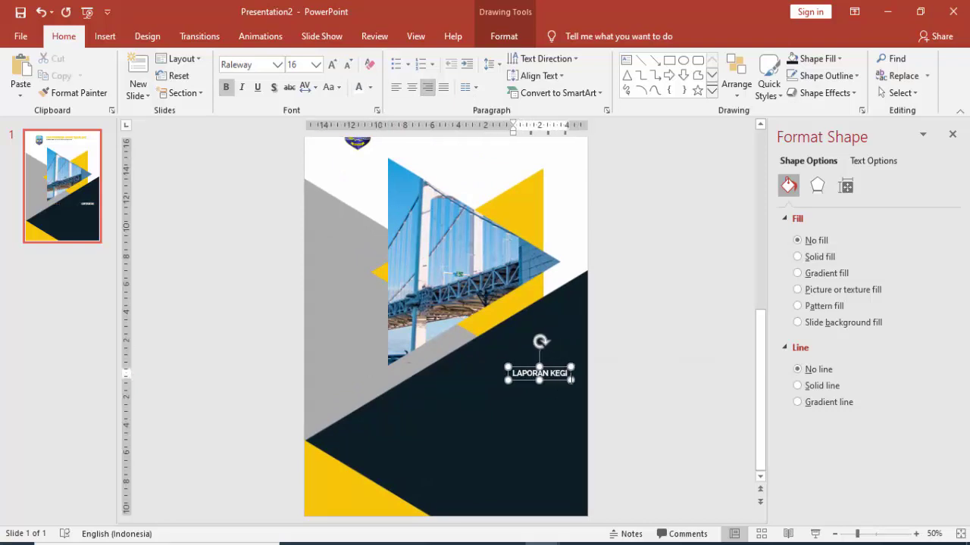
type("ATAN")
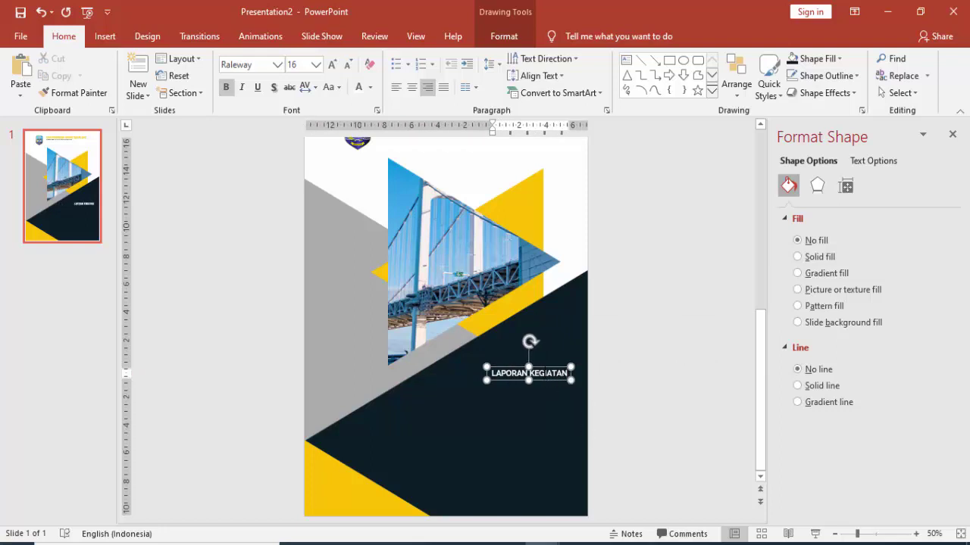
left_click(544, 368)
mouse_move(551, 366)
left_mouse_down()
mouse_move(555, 394)
mouse_move(624, 489)
mouse_move(537, 282)
mouse_move(537, 252)
mouse_move(514, 234)
left_mouse_up()
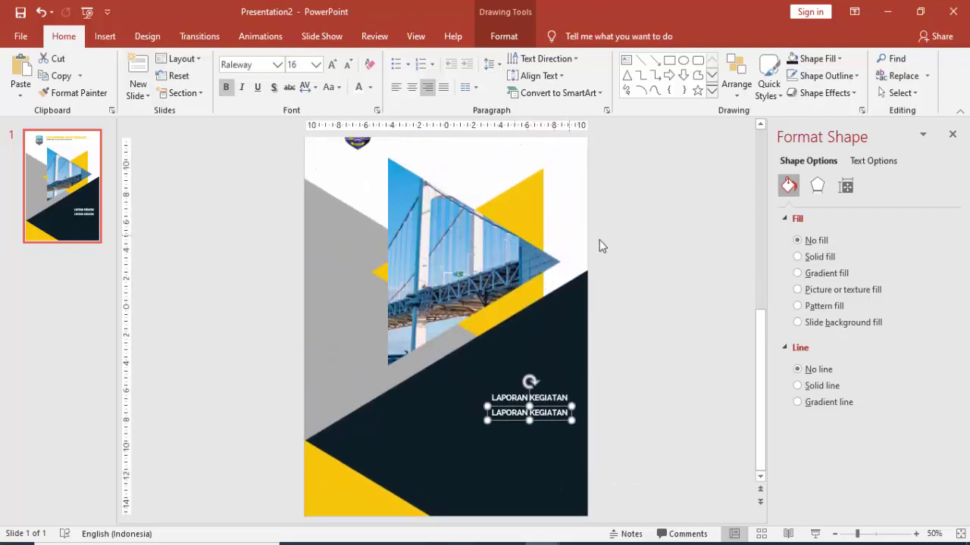
Replace the lower copy's text with 'PEMBANGUNAN JEMBATAN GANTUNG'
scroll(600, 240, "up", 3)
triple_click(515, 360)
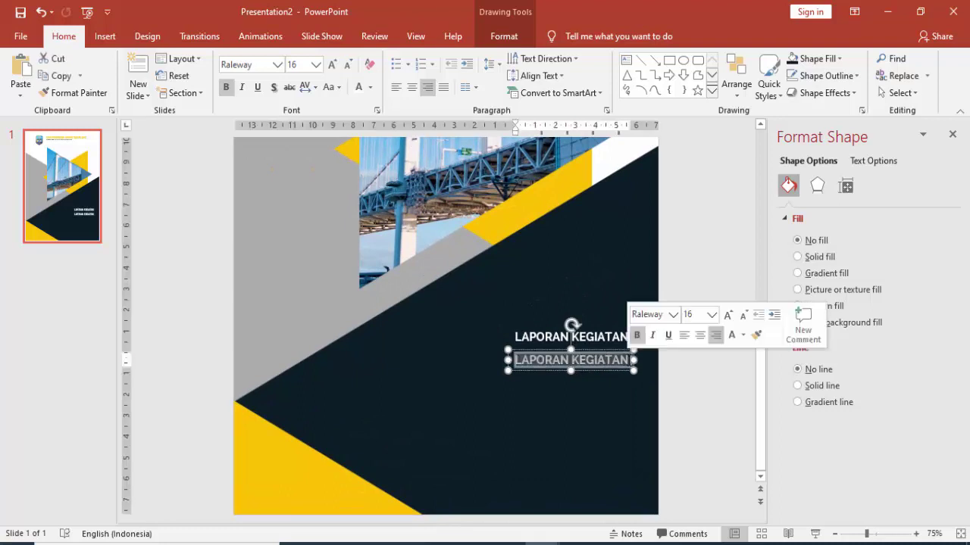
type("PEMBANGU")
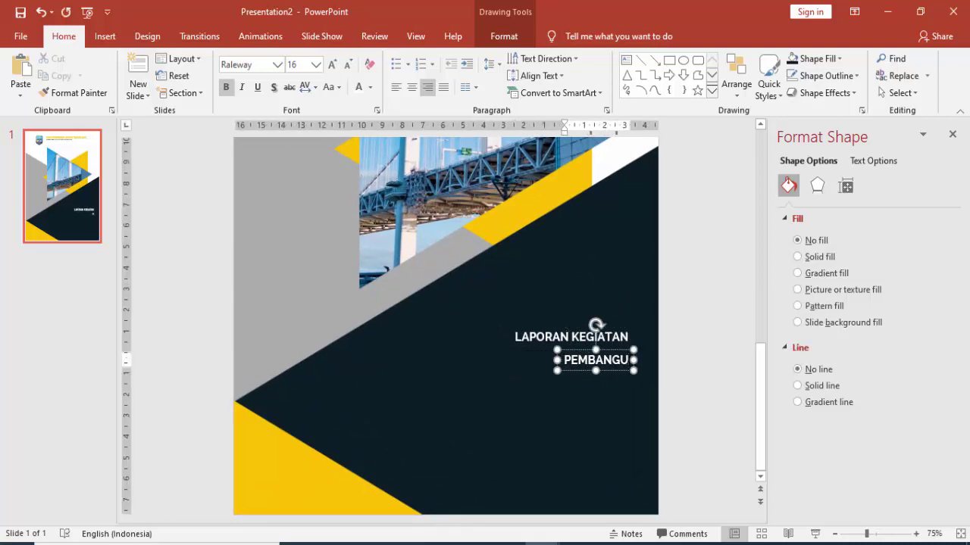
type("NAN JEMBA")
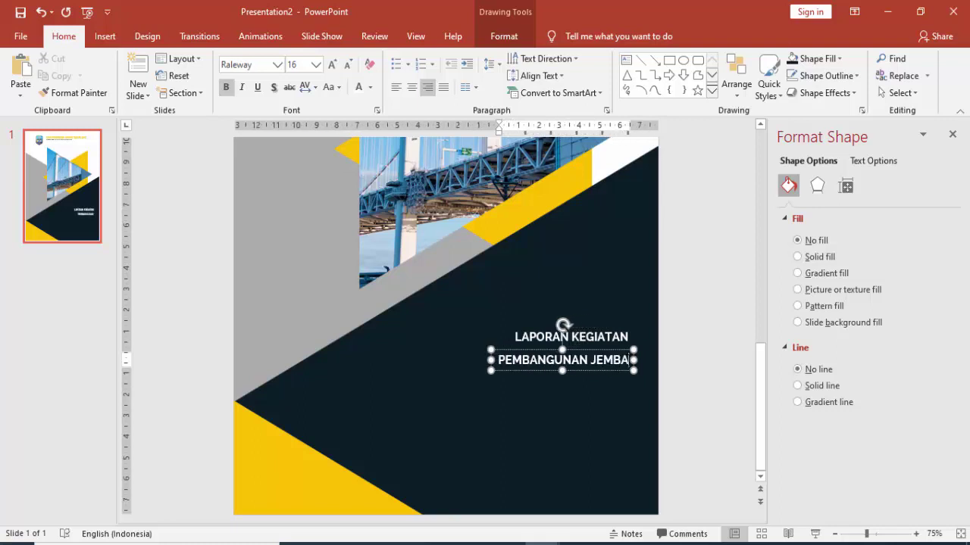
type("TAN GANTUNG")
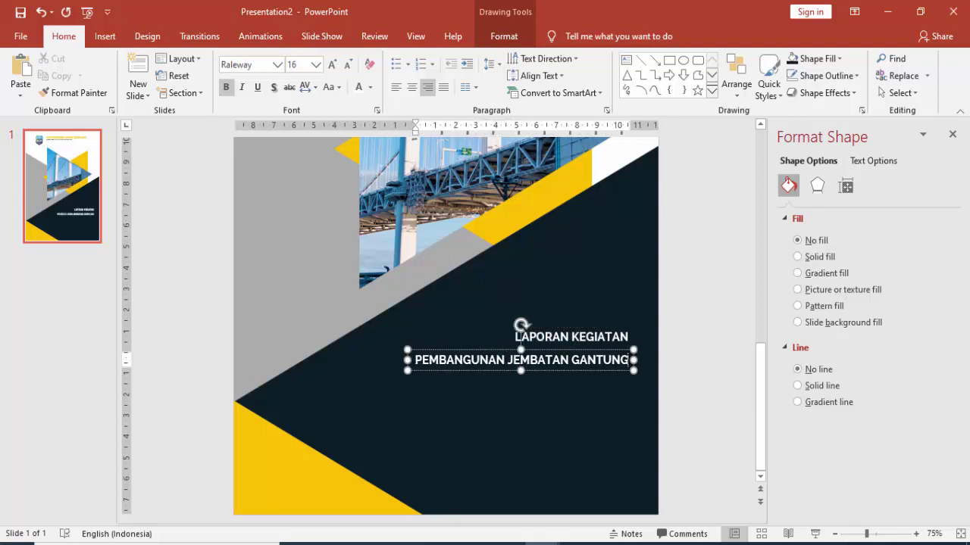
Colour the PEMBANGUNAN JEMBATAN GANTUNG line gold and align it under LAPORAN KEGIATAN
left_click(523, 348)
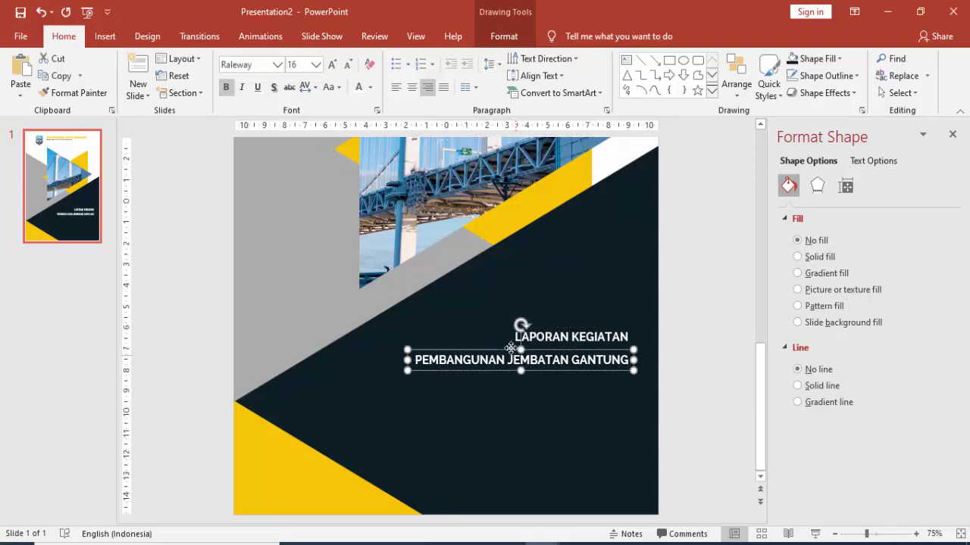
left_click(371, 88)
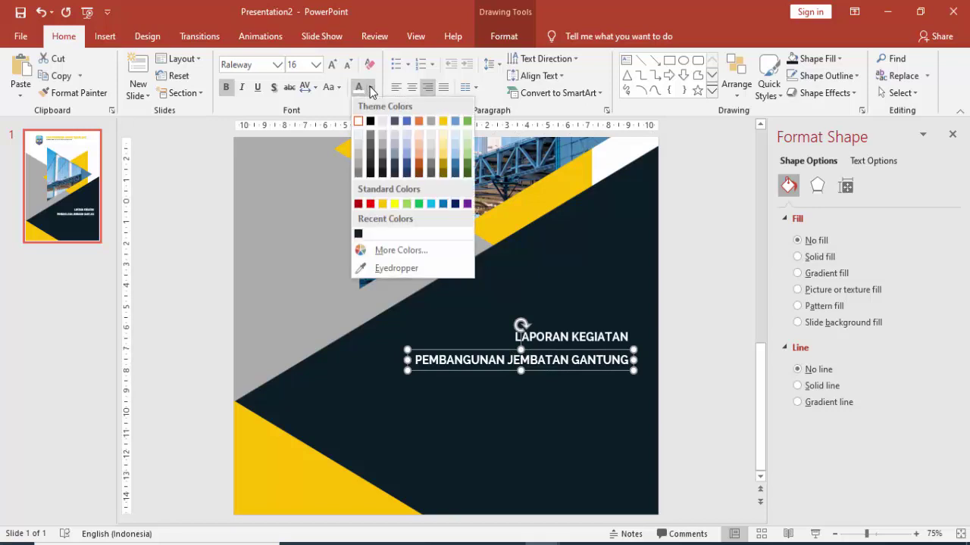
left_click(384, 205)
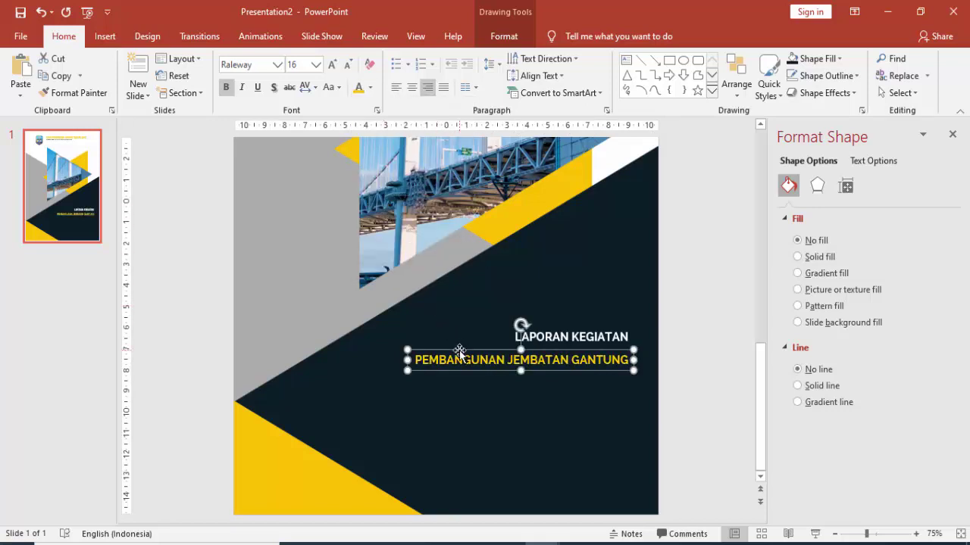
left_click_drag(458, 349, 458, 346)
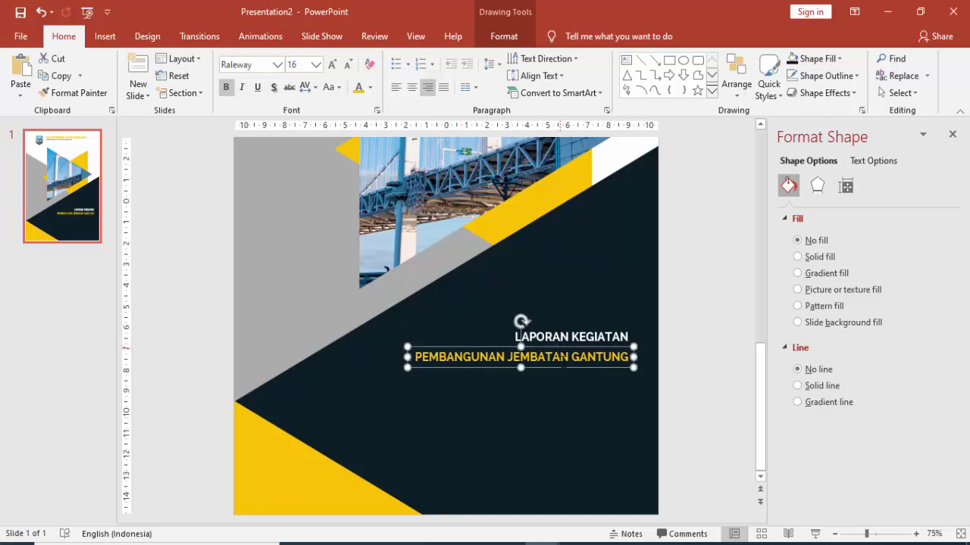
Duplicate the gold line below, retype it as 'DI KABUPATEN BULUNGAN', and select that box
left_click_drag(564, 365, 602, 370, "ctrl")
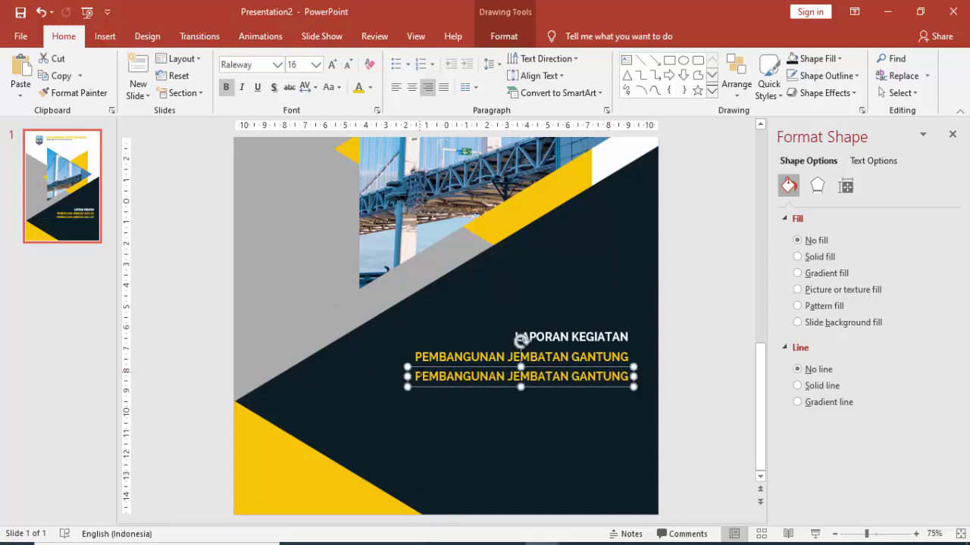
left_click_drag(413, 376, 633, 377)
type("DI")
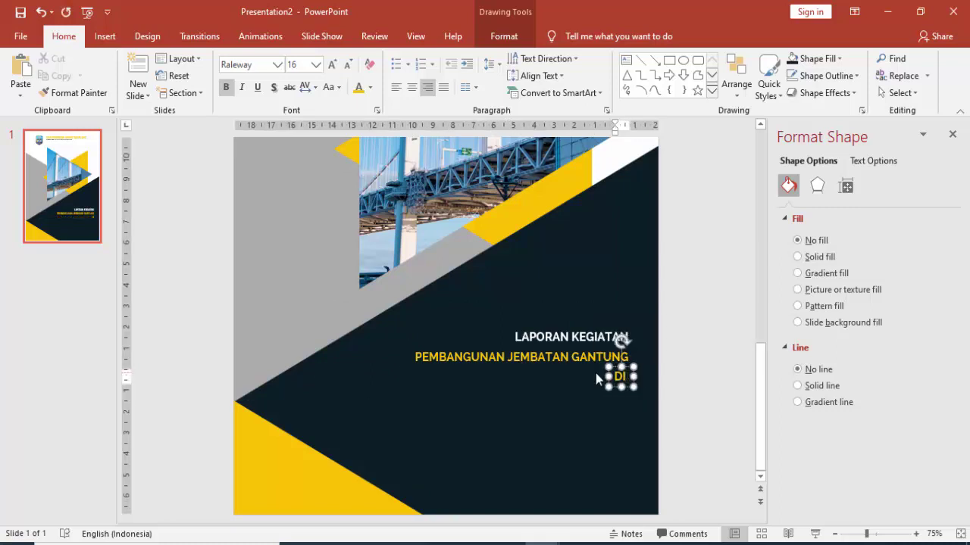
type(" KABUPATEN")
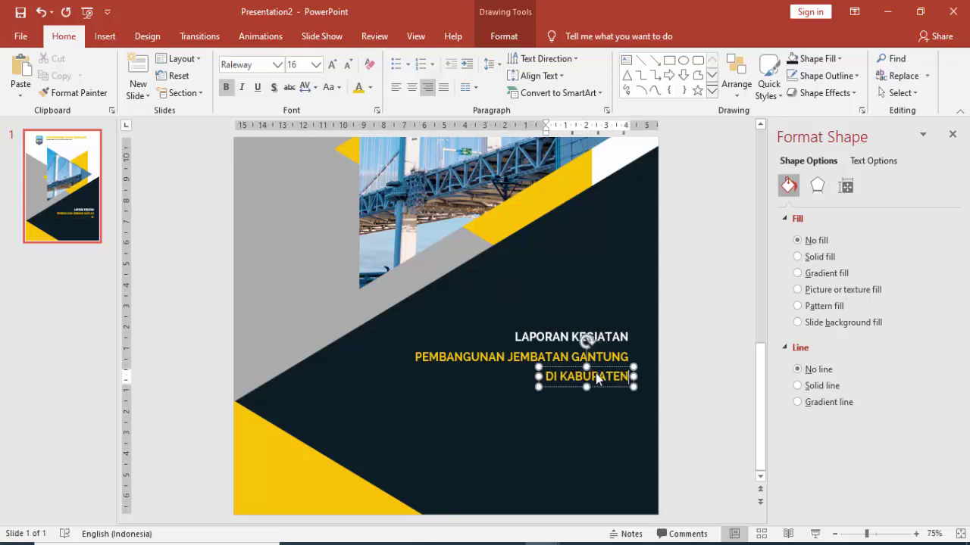
type(" BULUNGA")
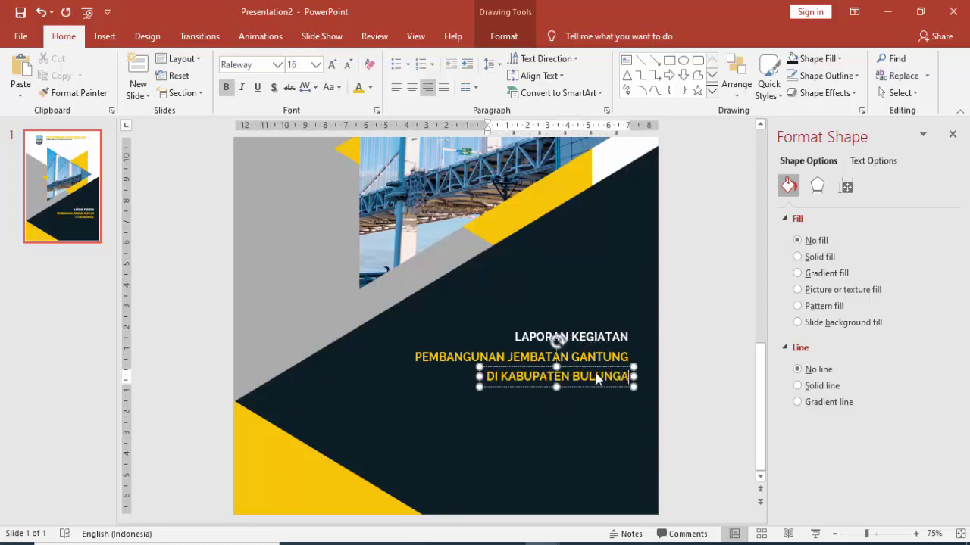
type("N")
left_click(573, 356)
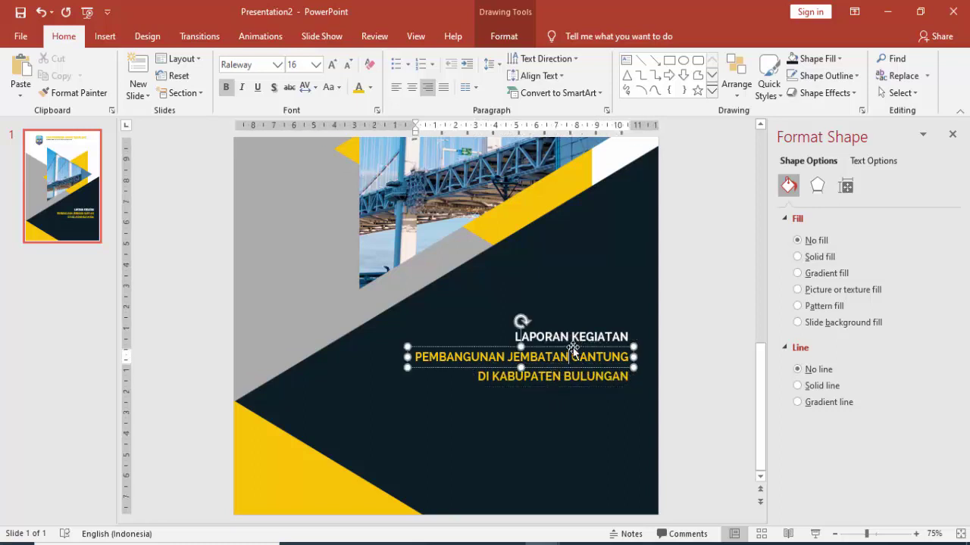
left_click(491, 376)
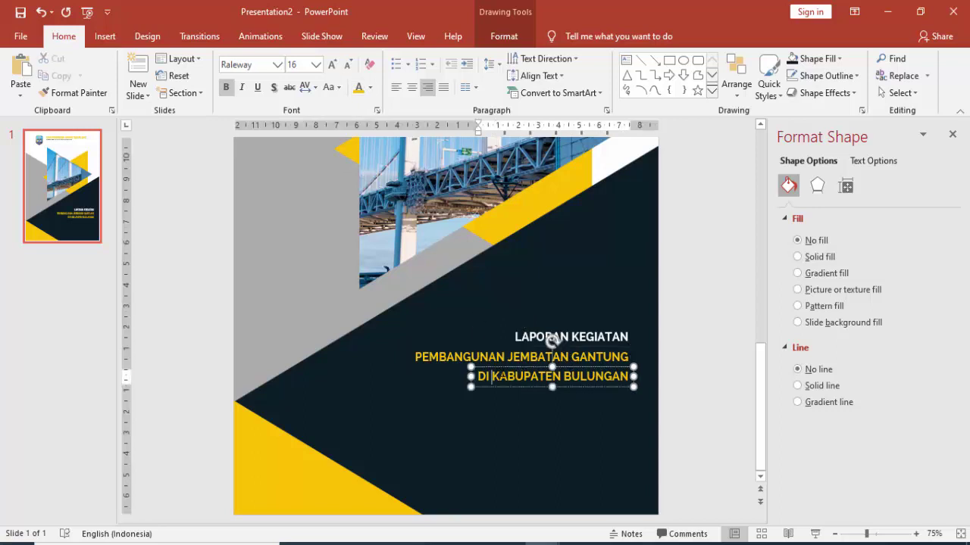
key("Escape")
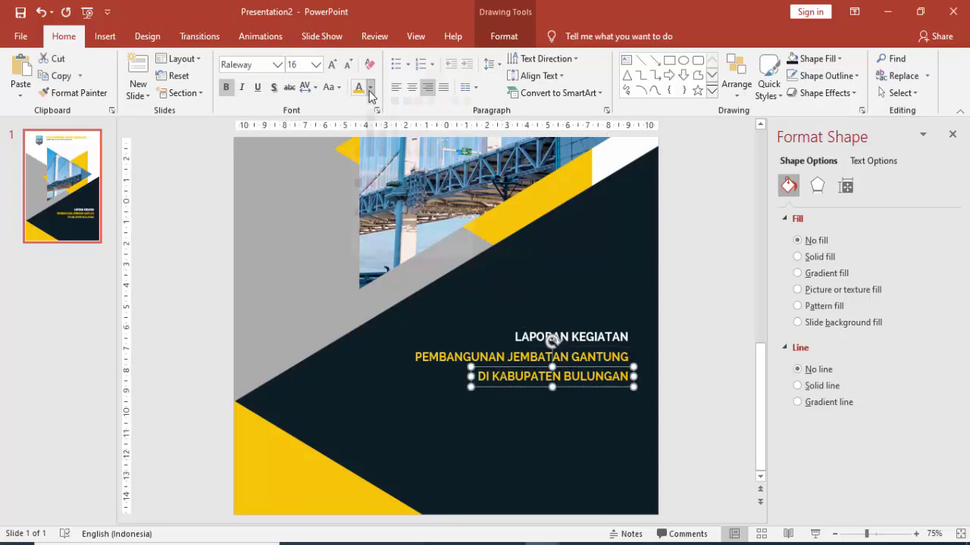
Make DI KABUPATEN BULUNGAN white and enlarge the PEMBANGUNAN JEMBATAN GANTUNG line to 20 pt
left_click(370, 87)
left_click(362, 126)
left_click(433, 345)
left_click(442, 348)
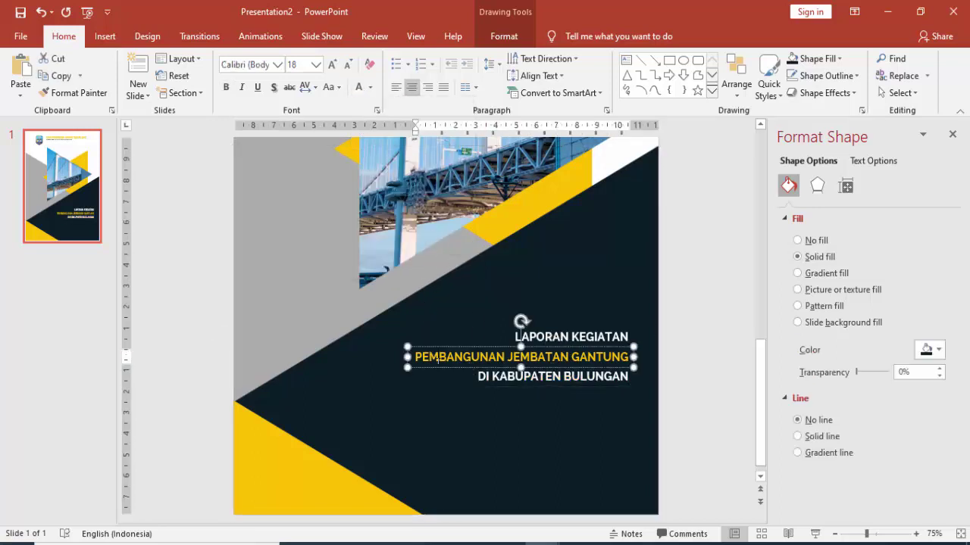
left_click(316, 64)
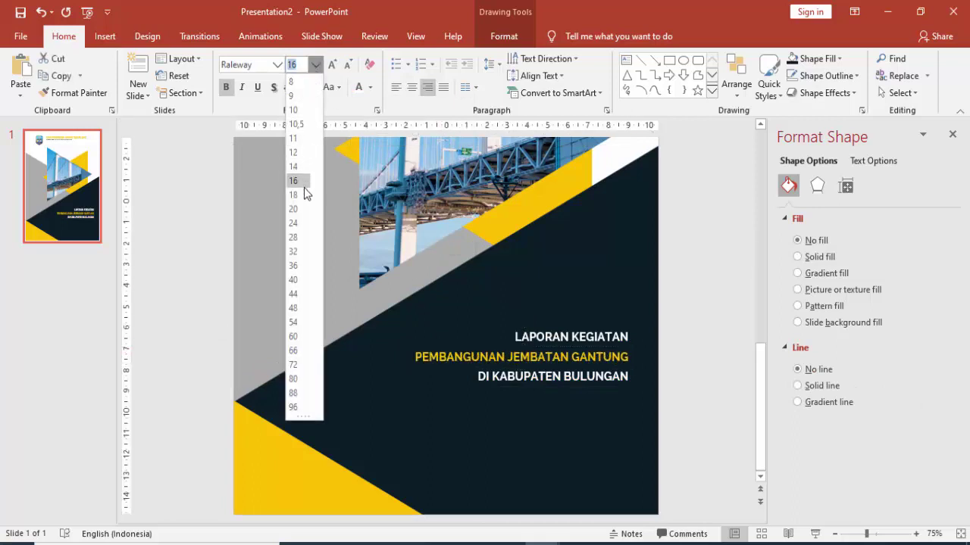
left_click(303, 210)
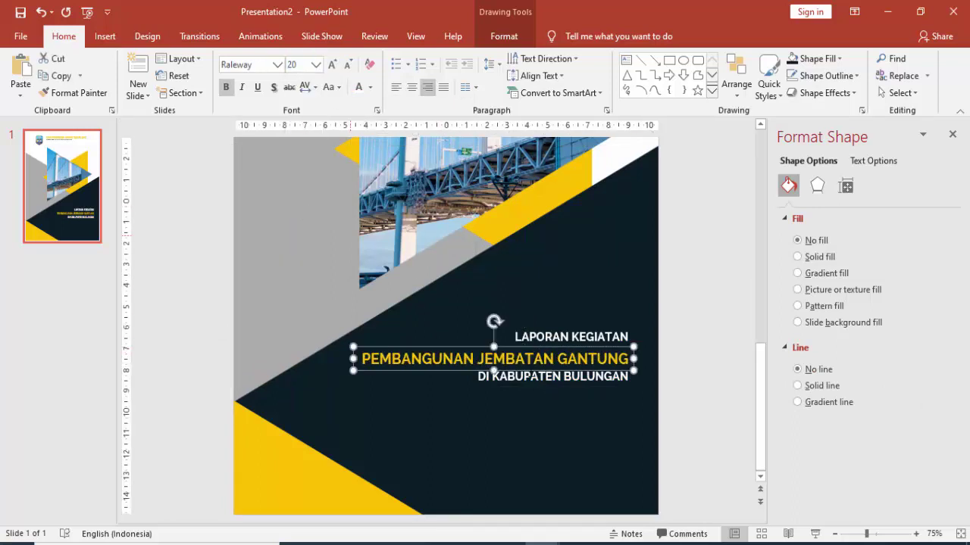
Select all three title lines together and check the Align options without applying any
left_click(540, 388)
left_click(695, 332)
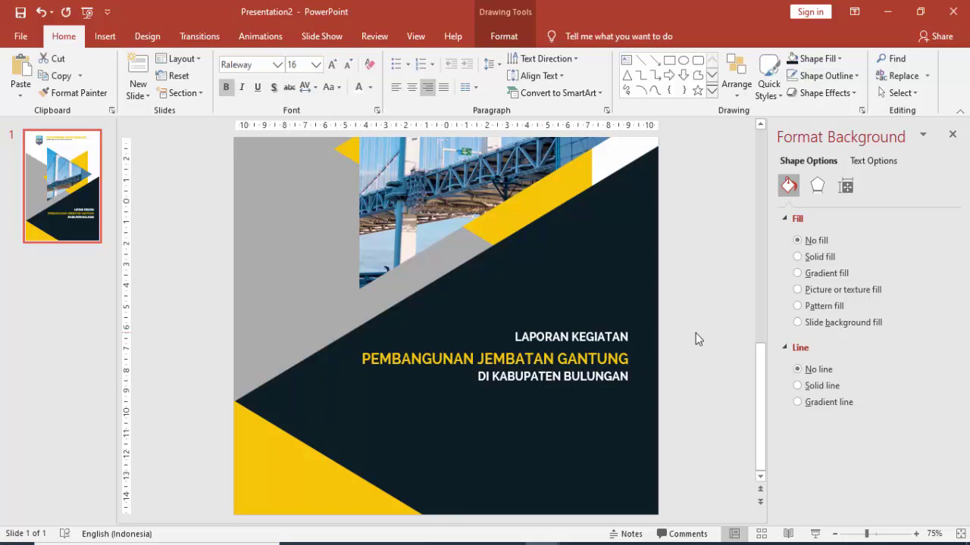
left_click(626, 337)
key("Escape")
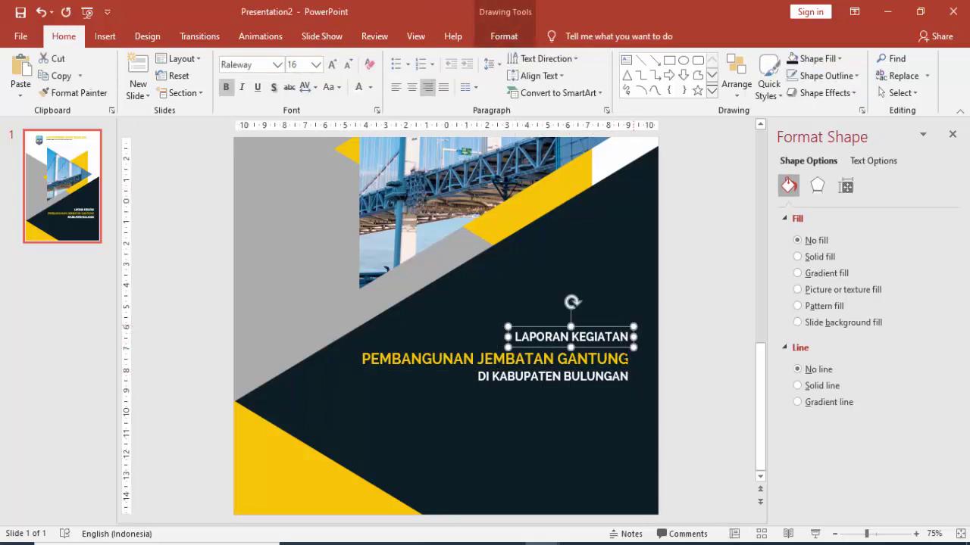
left_click(618, 359)
left_click(610, 376, "shift")
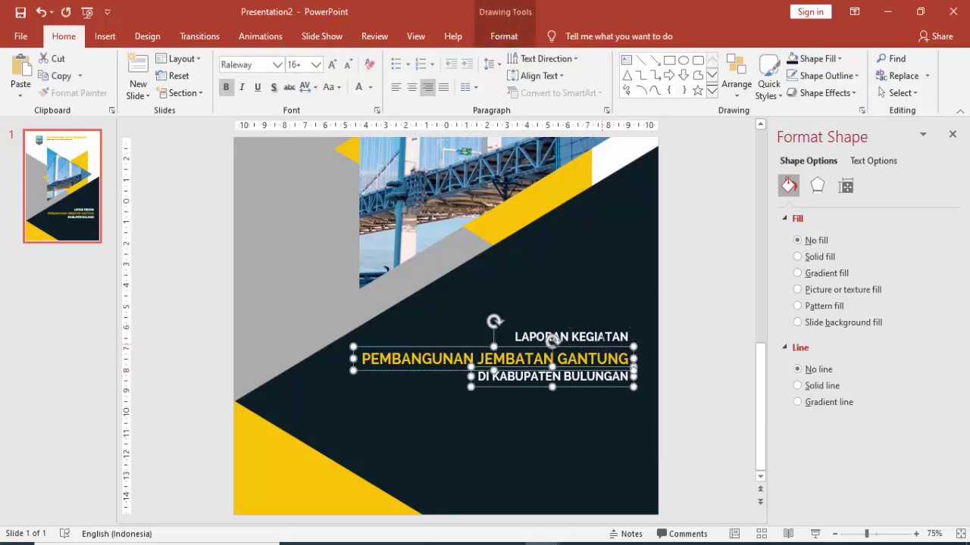
left_click(602, 333, "shift")
left_click(503, 36)
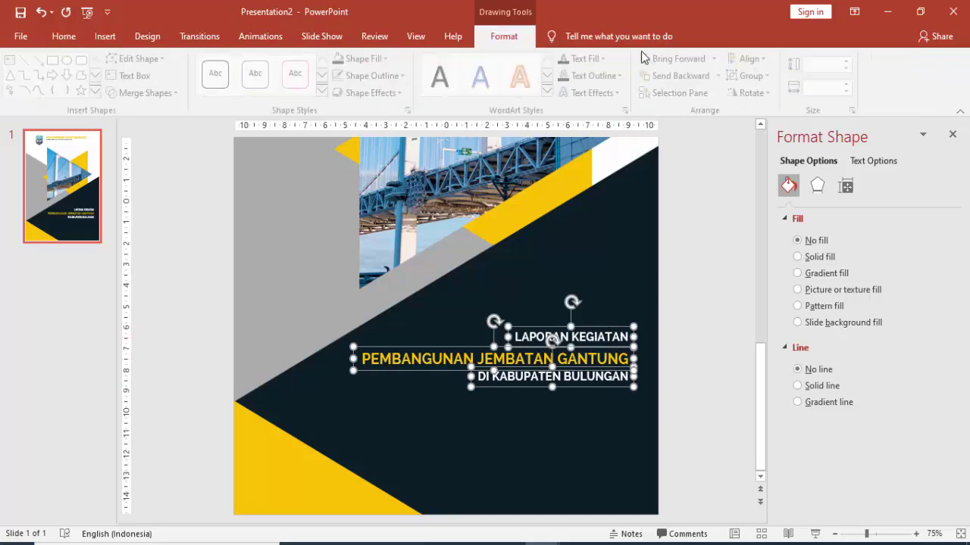
left_click(750, 58)
left_click(750, 58)
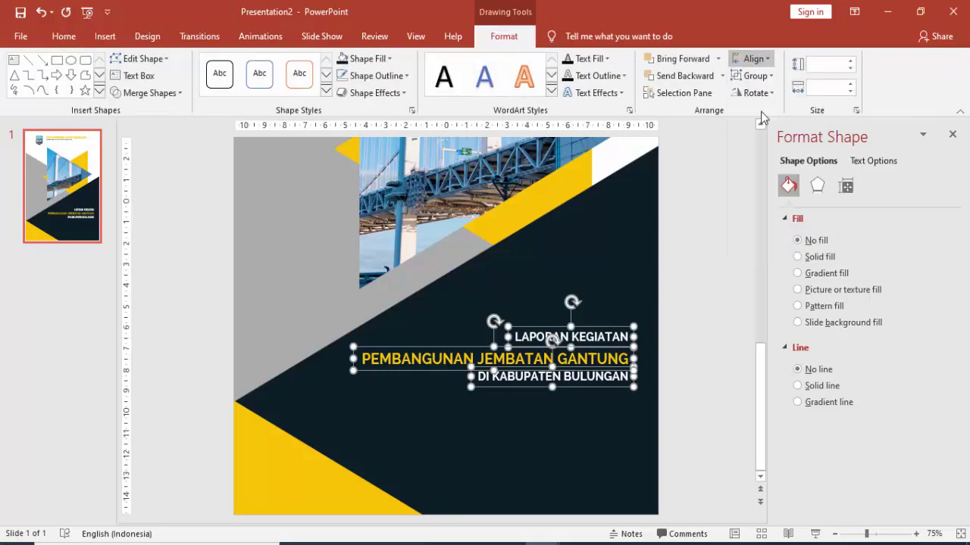
left_click(678, 257)
Move the PEMBANGUNAN and LAPORAN KEGIATAN title lines lower in the navy area
scroll(628, 426, "up", 3, "ctrl")
scroll(607, 236, "up", 3, "ctrl")
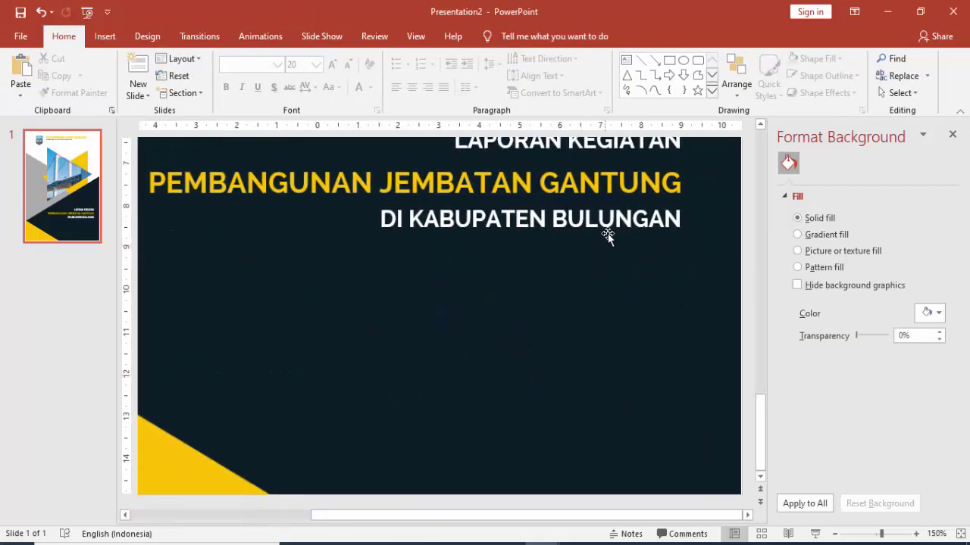
scroll(607, 236, "up", 2)
left_click(599, 238)
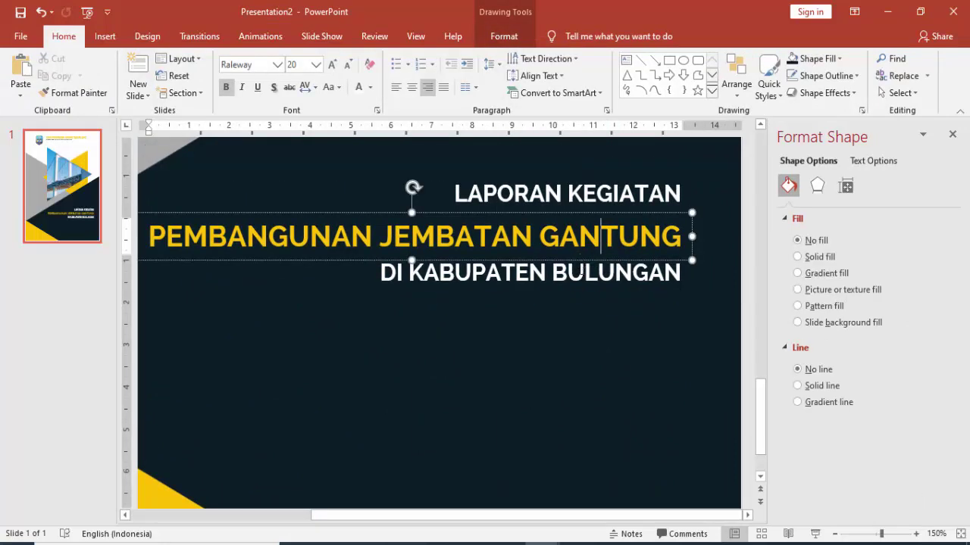
scroll(582, 270, "down", 5, "ctrl")
scroll(582, 269, "down", 2, "ctrl")
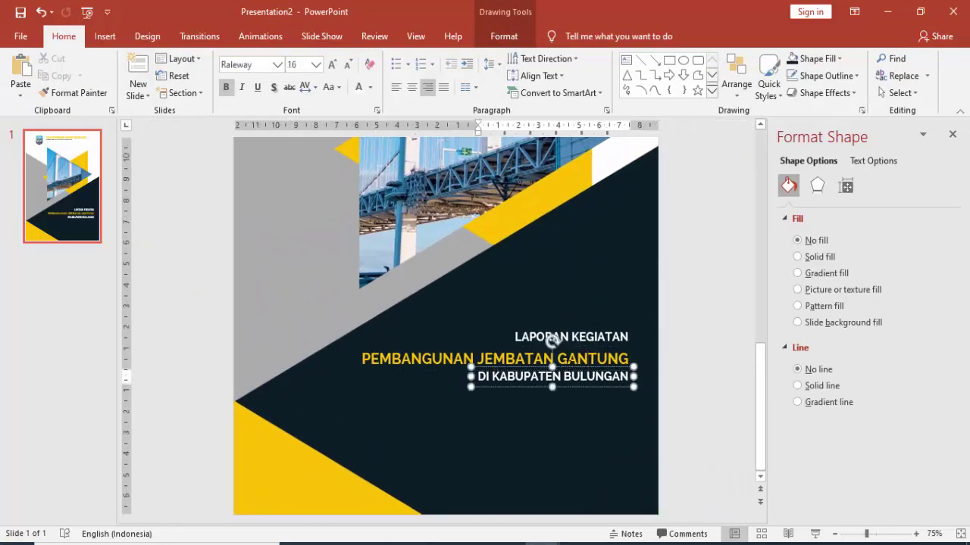
left_click(552, 338, "shift")
left_click_drag(577, 326, 579, 360)
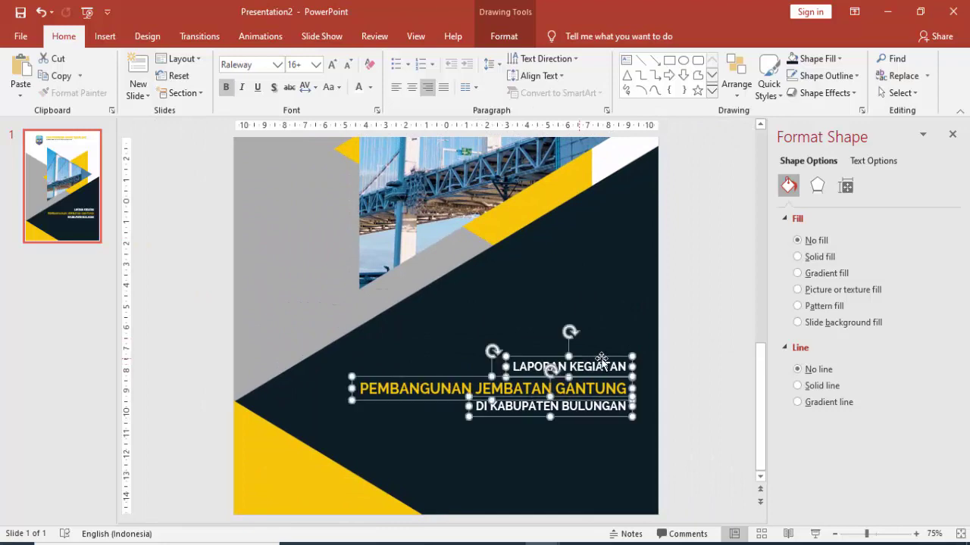
left_click(602, 363)
Nudge the PEMBANGUNAN JEMBATAN GANTUNG box slightly upward to even the title spacing
scroll(619, 409, "up", 2, "ctrl")
scroll(629, 447, "up", 3, "ctrl")
scroll(613, 457, "down", 1)
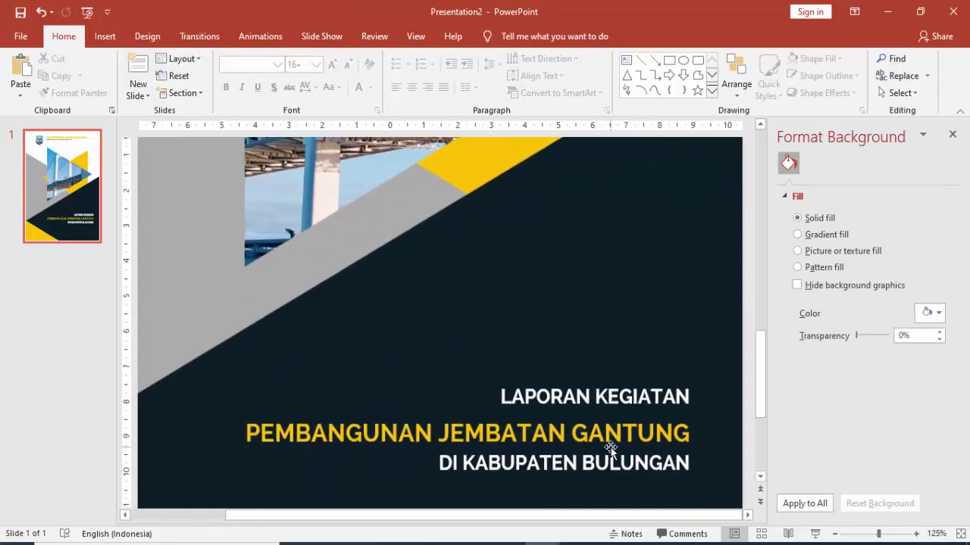
left_click(603, 413)
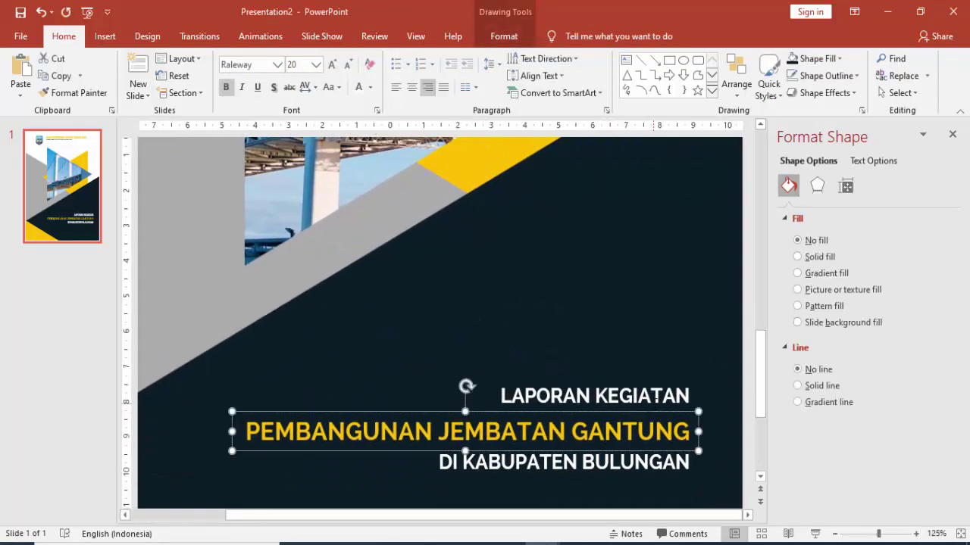
left_click_drag(632, 413, 632, 410)
scroll(649, 370, "down", 2, "ctrl")
scroll(659, 364, "down", 2, "ctrl")
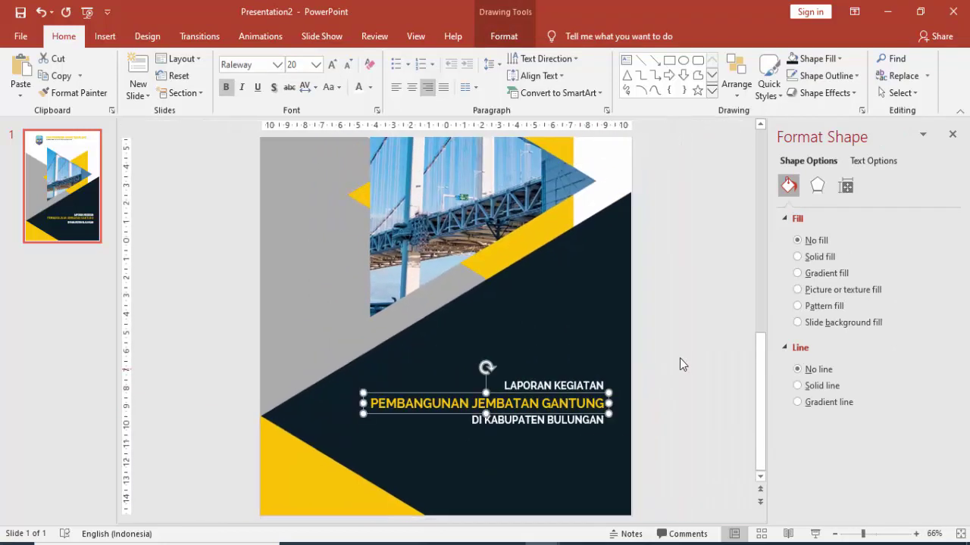
left_click(683, 349)
scroll(684, 349, "down", 2, "ctrl")
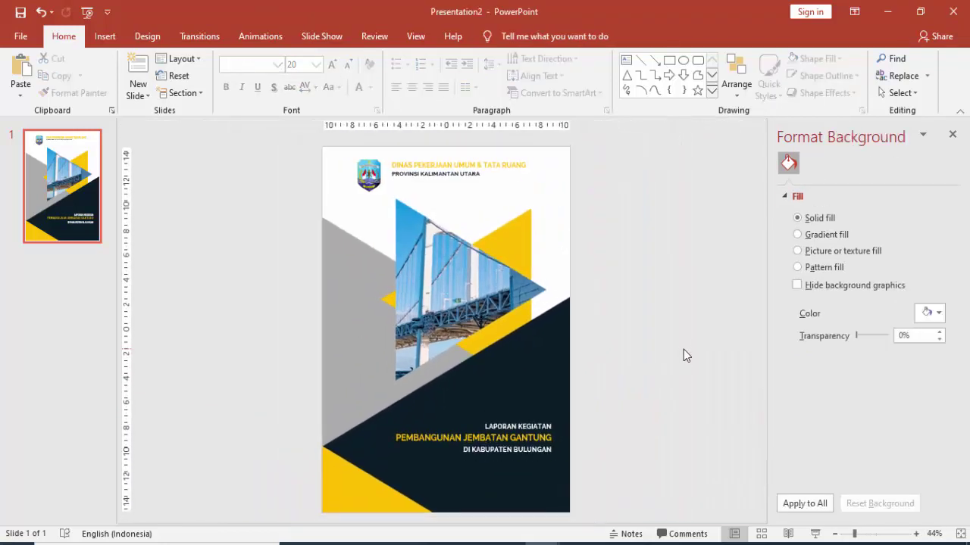
left_click(815, 534)
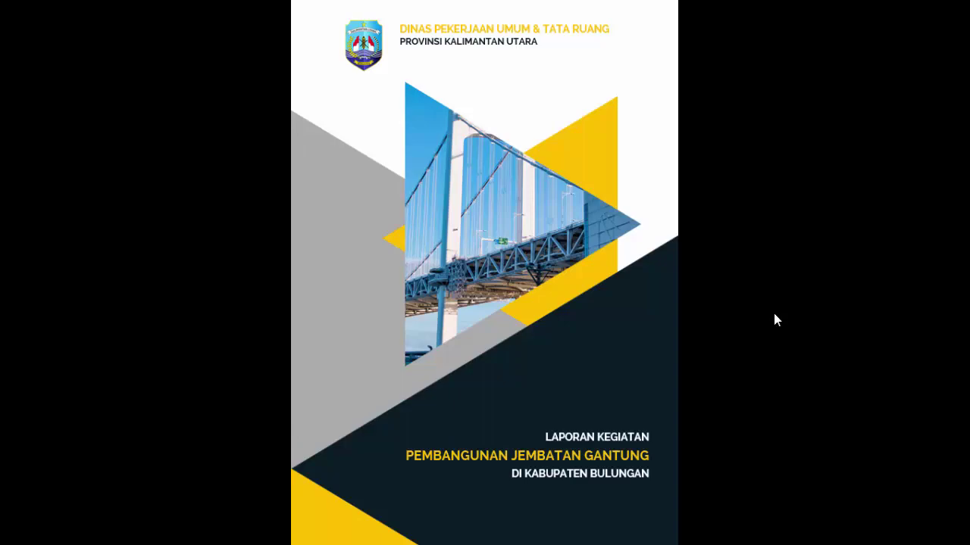
key("Escape")
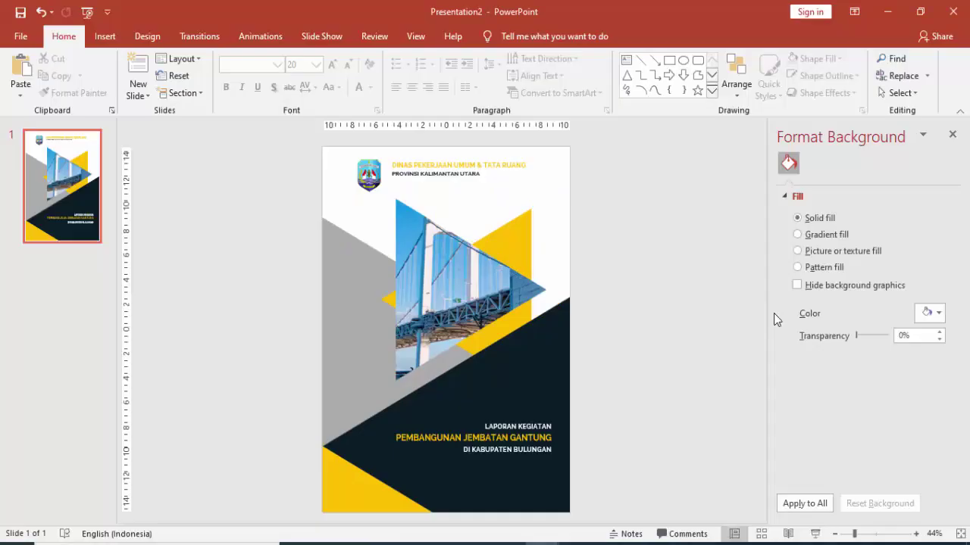